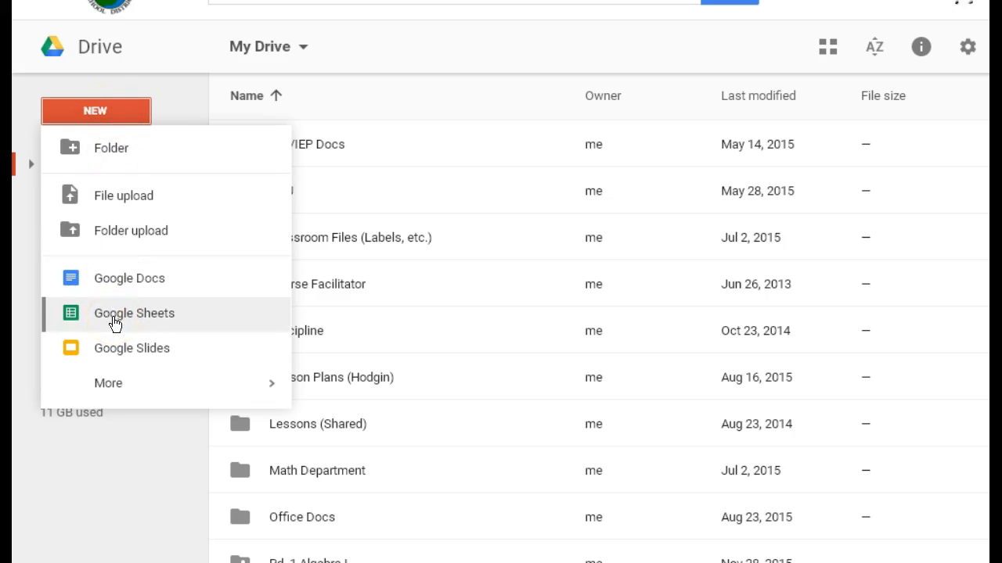
Step: Create a blank Google Sheets spreadsheet from Drive and select cell A1
{"action": "left_click", "coordinate": [114, 318]}
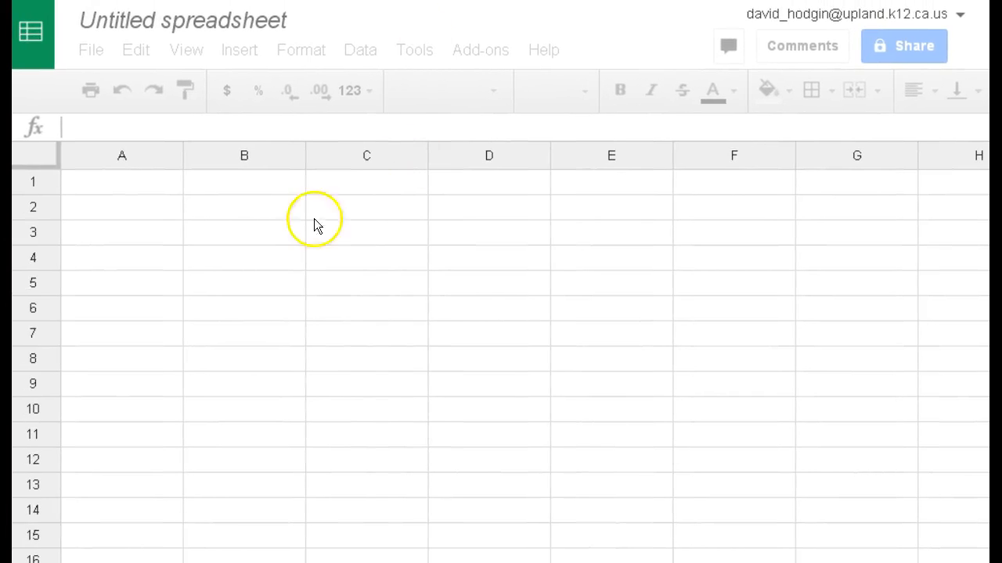
{"action": "left_click", "coordinate": [117, 190]}
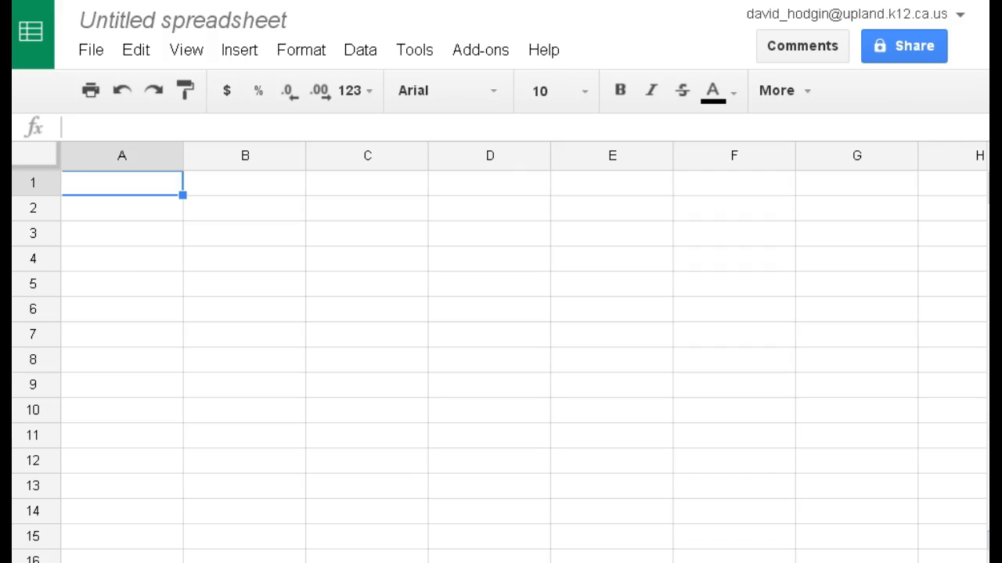
Step: Switch to the Box plots PDF in Adobe Acrobat Pro and shrink its window to uncover part of the spreadsheet
{"action": "key", "text": "alt+Tab"}
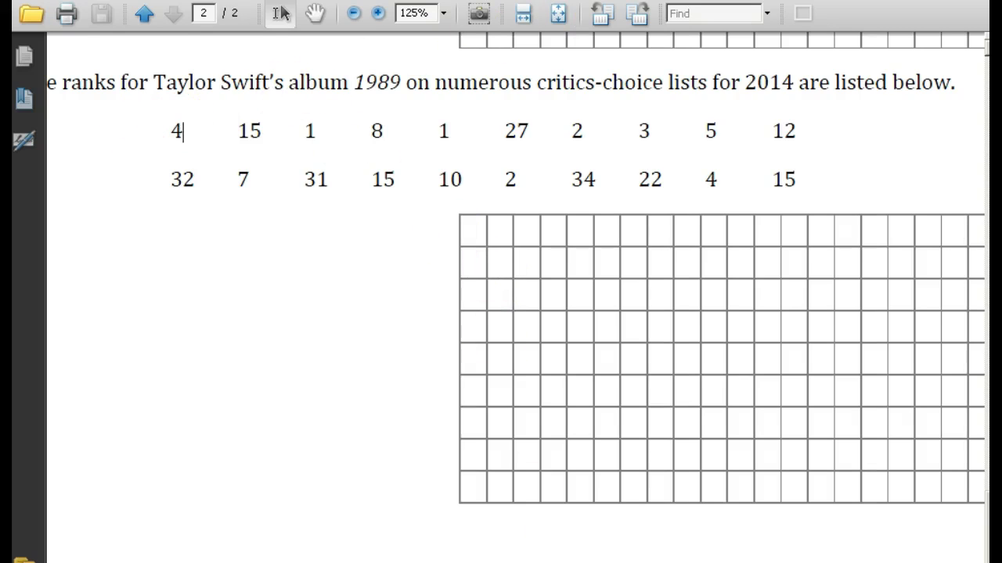
{"action": "double_click", "coordinate": [485, 1]}
{"action": "left_click_drag", "start_coordinate": [428, 44], "coordinate": [587, 151]}
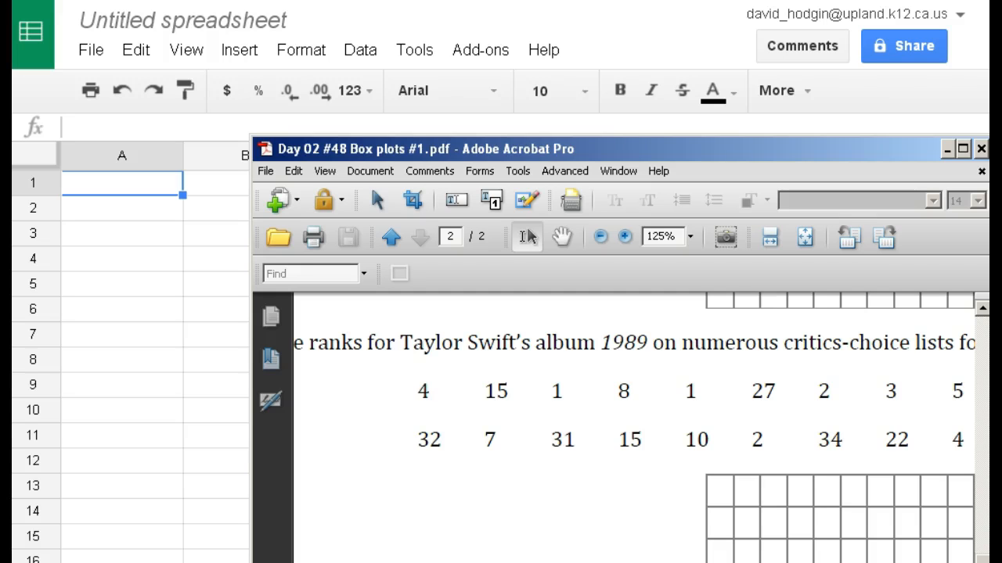
Step: Take the spreadsheet's browser window out of full screen and arrange it above the Box plots PDF window
{"action": "key", "text": "alt+Tab"}
{"action": "key", "text": "F11"}
{"action": "left_click_drag", "start_coordinate": [378, 200], "coordinate": [293, 0]}
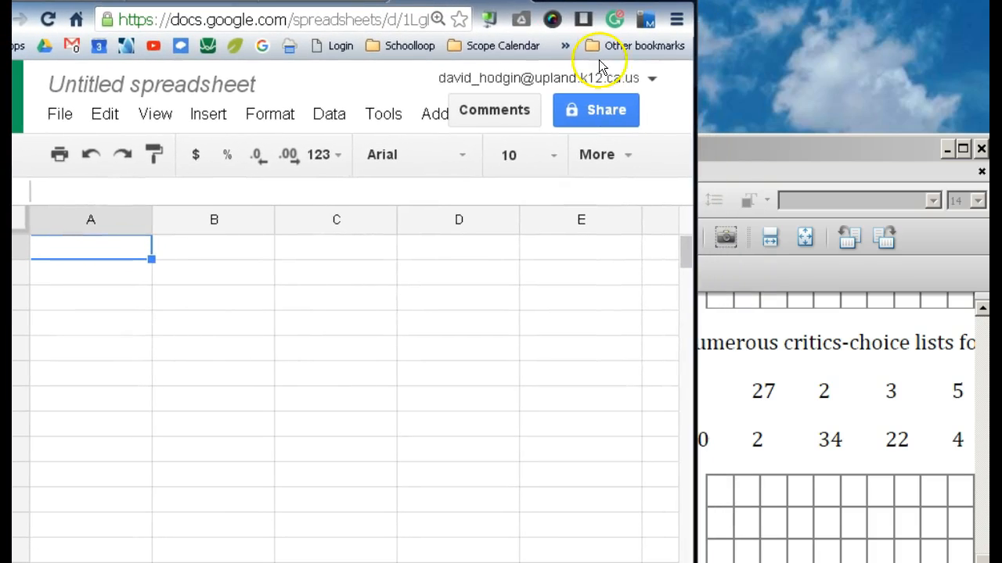
{"action": "double_click", "coordinate": [759, 143]}
{"action": "left_click_drag", "start_coordinate": [796, 128], "coordinate": [767, 217]}
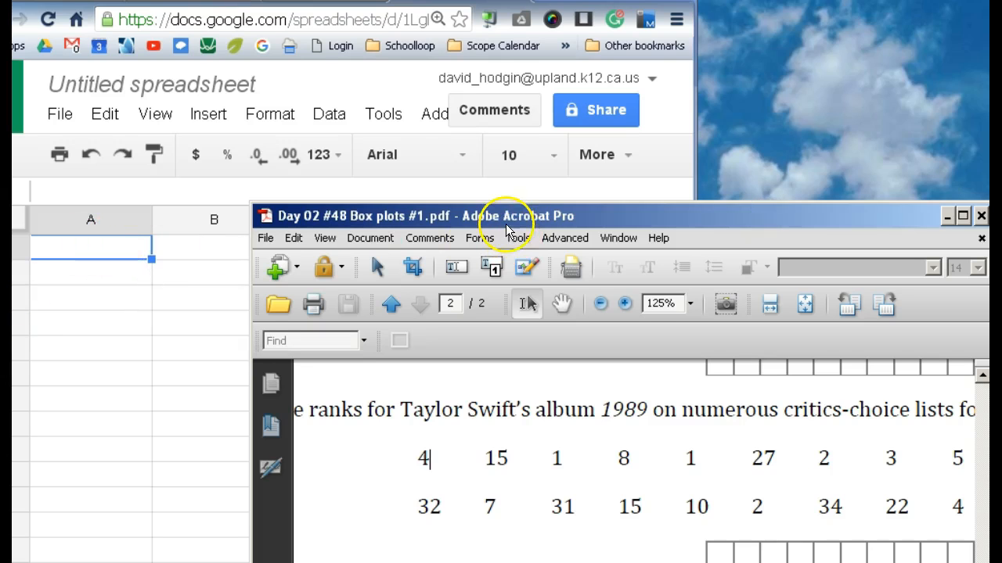
{"action": "left_click_drag", "start_coordinate": [495, 230], "coordinate": [537, 522]}
{"action": "left_click_drag", "start_coordinate": [340, 0], "coordinate": [368, 0]}
{"action": "left_click_drag", "start_coordinate": [681, 517], "coordinate": [518, 338]}
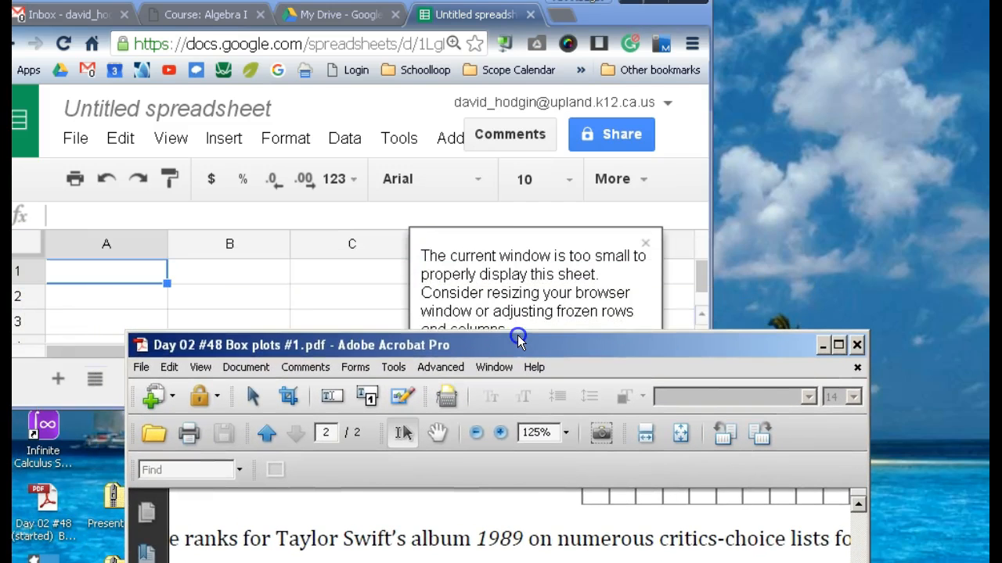
Step: Enter the first five album ranks, 4, 15, 1, 8 and 1, down cells A1 to A5
{"action": "double_click", "coordinate": [97, 271]}
{"action": "type", "text": "4"}
{"action": "key", "text": "Return"}
{"action": "type", "text": "15"}
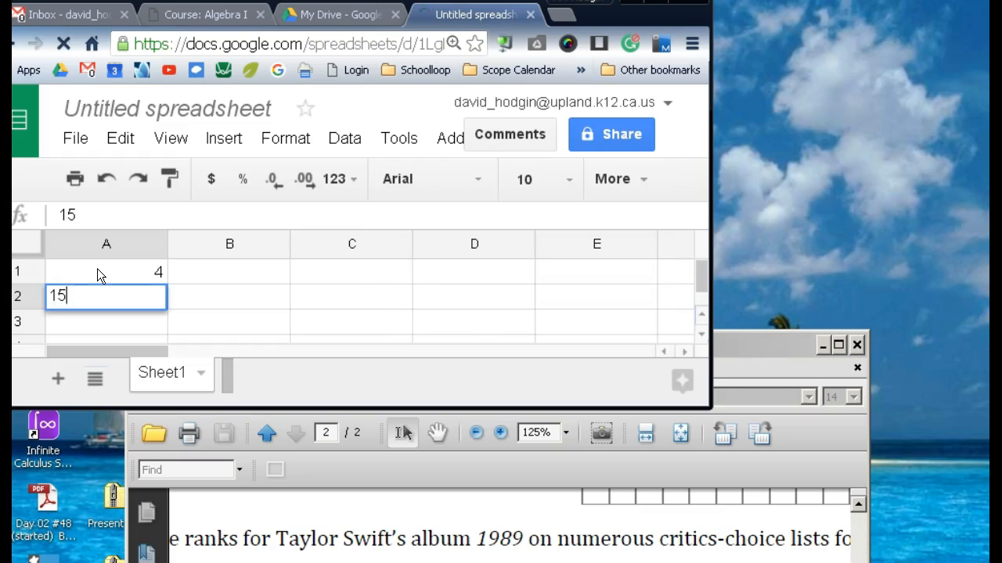
{"action": "key", "text": "Return"}
{"action": "type", "text": "1"}
{"action": "key", "text": "Return"}
{"action": "type", "text": "8"}
{"action": "key", "text": "Return"}
{"action": "type", "text": "1"}
{"action": "key", "text": "Return"}
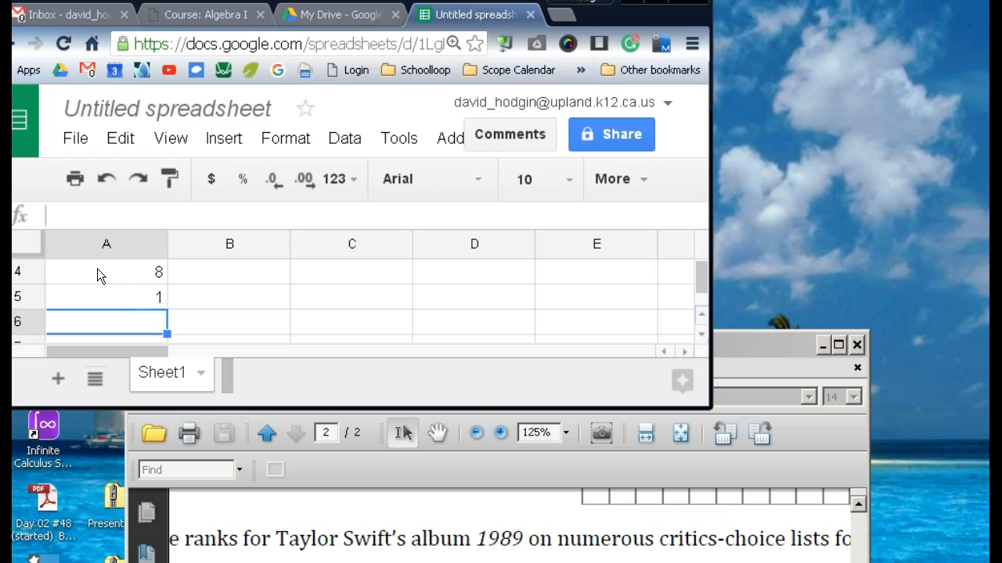
Step: Continue the list of ranks with 27, 2, 3 and 5 in cells A6 to A9
{"action": "type", "text": "27"}
{"action": "key", "text": "Return"}
{"action": "type", "text": "2"}
{"action": "key", "text": "Return"}
{"action": "type", "text": "3"}
{"action": "key", "text": "Return"}
{"action": "type", "text": "5"}
{"action": "key", "text": "Return"}
Step: Reposition the Box plots PDF window and its page so both full rows of ranks can be read beside the spreadsheet
{"action": "left_click_drag", "start_coordinate": [770, 342], "coordinate": [720, 79]}
{"action": "left_click_drag", "start_coordinate": [507, 558], "coordinate": [542, 558]}
{"action": "left_click", "coordinate": [378, 73]}
{"action": "left_click_drag", "start_coordinate": [378, 73], "coordinate": [550, 201]}
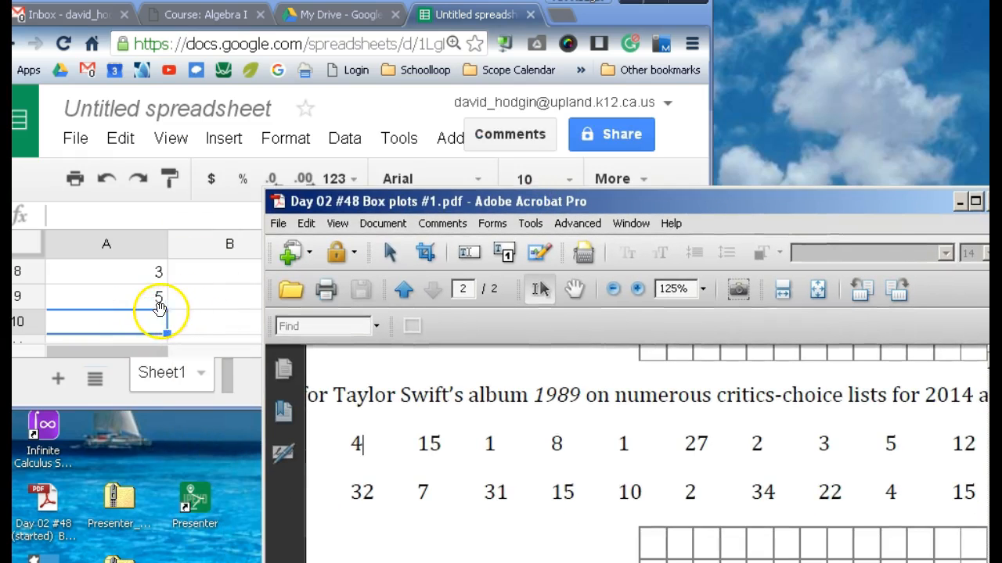
Step: Enter the ranks 12, 32, 7, 31 and 15 in cells A10 to A14
{"action": "left_click", "coordinate": [144, 320]}
{"action": "type", "text": "12"}
{"action": "key", "text": "Return"}
{"action": "type", "text": "32"}
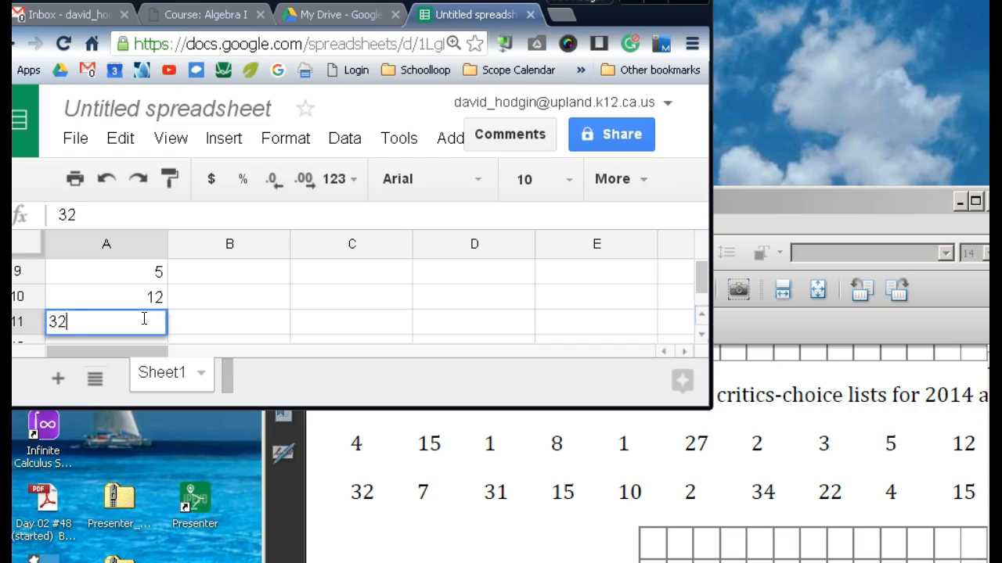
{"action": "key", "text": "Return"}
{"action": "type", "text": "7"}
{"action": "key", "text": "Return"}
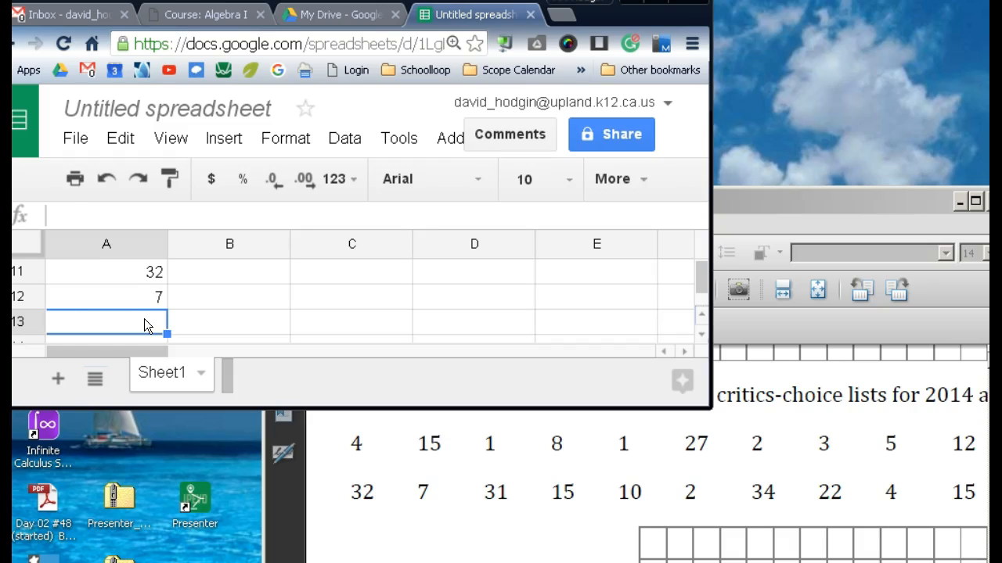
{"action": "type", "text": "31"}
{"action": "key", "text": "Return"}
{"action": "type", "text": "15"}
{"action": "key", "text": "Return"}
Step: Complete the data column with 10, 2, 34, 22, 4 and 15 in cells A15 to A20
{"action": "type", "text": "10"}
{"action": "key", "text": "Return"}
{"action": "type", "text": "2"}
{"action": "key", "text": "Return"}
{"action": "type", "text": "34"}
{"action": "key", "text": "Return"}
{"action": "type", "text": "22"}
{"action": "key", "text": "Return"}
{"action": "type", "text": "4"}
{"action": "key", "text": "Return"}
{"action": "type", "text": "15"}
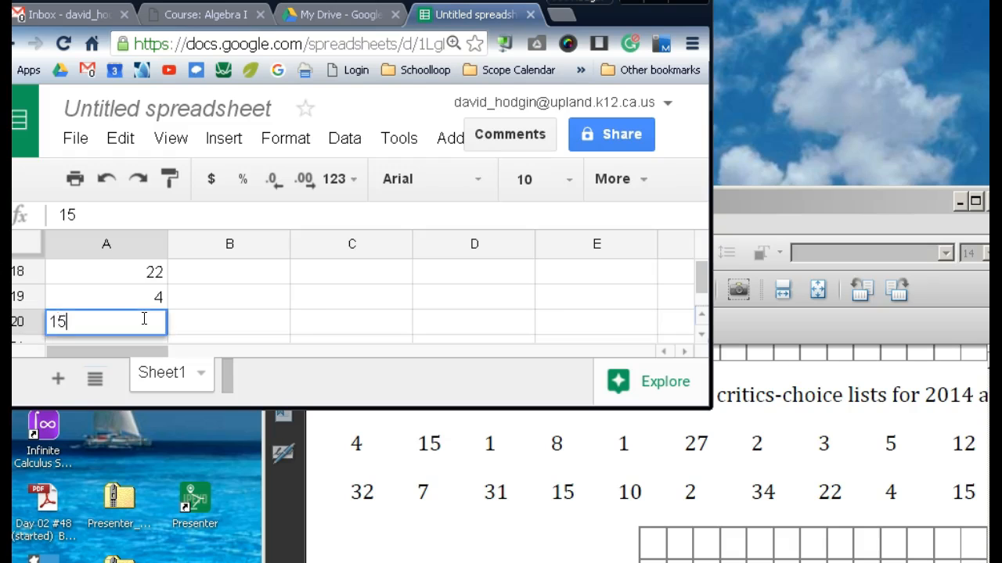
{"action": "key", "text": "Return"}
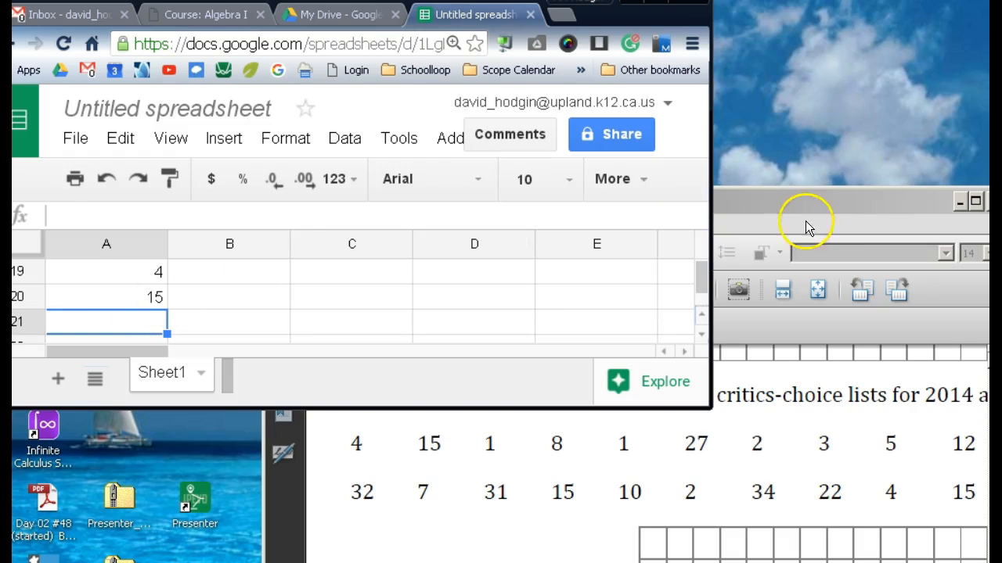
Step: Return the spreadsheet to full screen and go back to the first row of data
{"action": "left_click", "coordinate": [829, 209]}
{"action": "left_click_drag", "start_coordinate": [822, 207], "coordinate": [745, 205]}
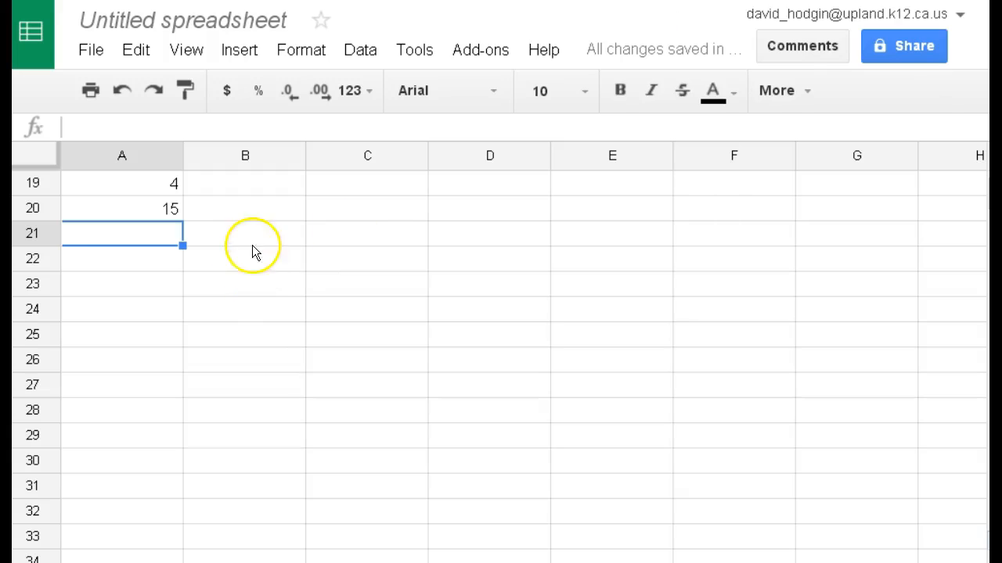
{"action": "left_click", "coordinate": [41, 210]}
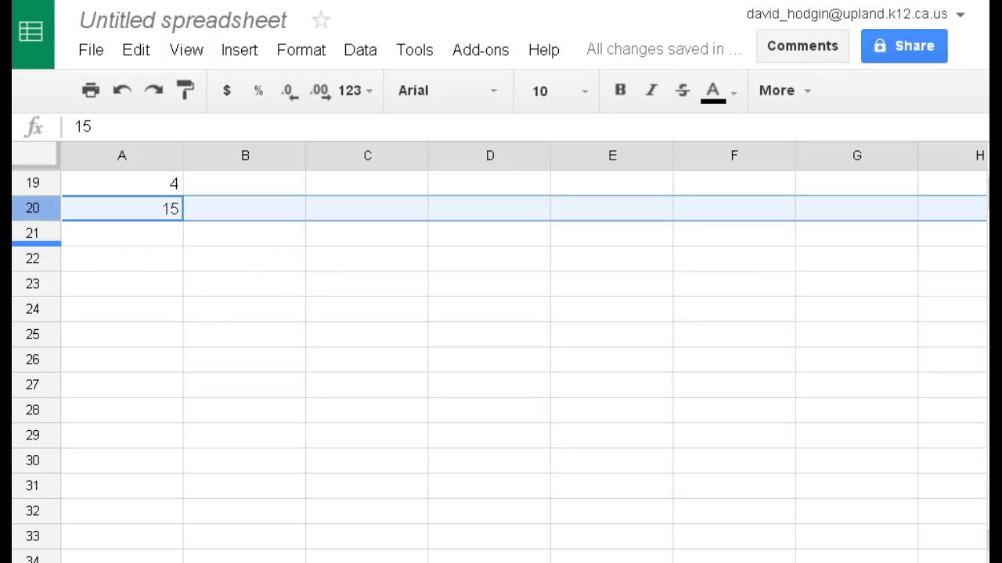
{"action": "scroll", "coordinate": [71, 302], "scroll_direction": "up", "scroll_amount": 6}
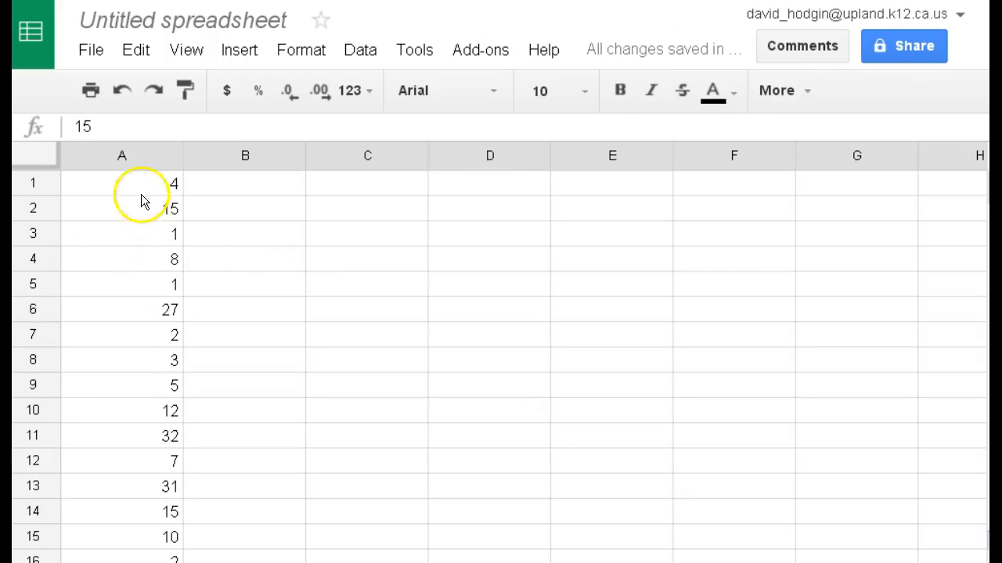
Step: Label cells B1 to B5 as min, Q1, median, Q3 and max
{"action": "left_click", "coordinate": [278, 188]}
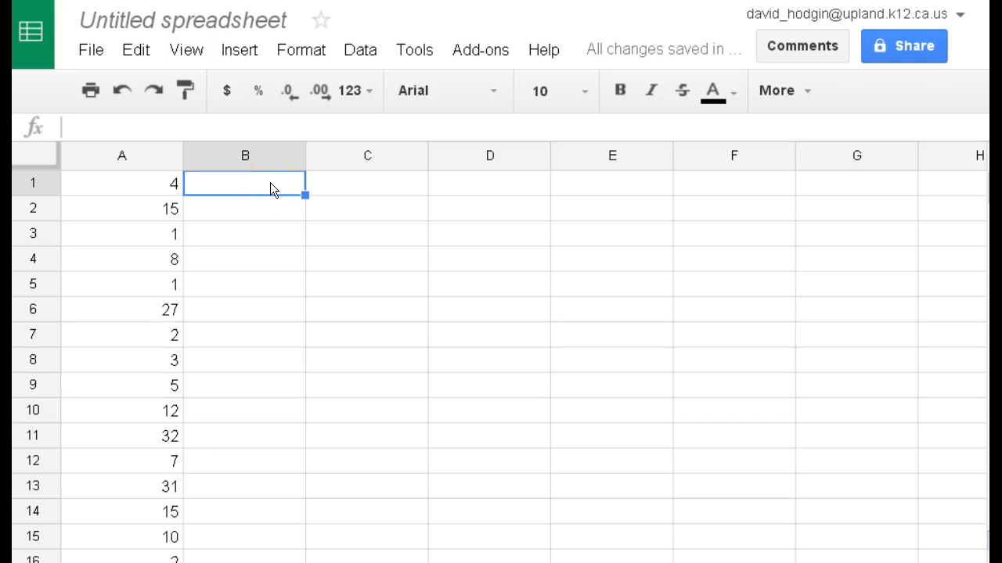
{"action": "type", "text": "min"}
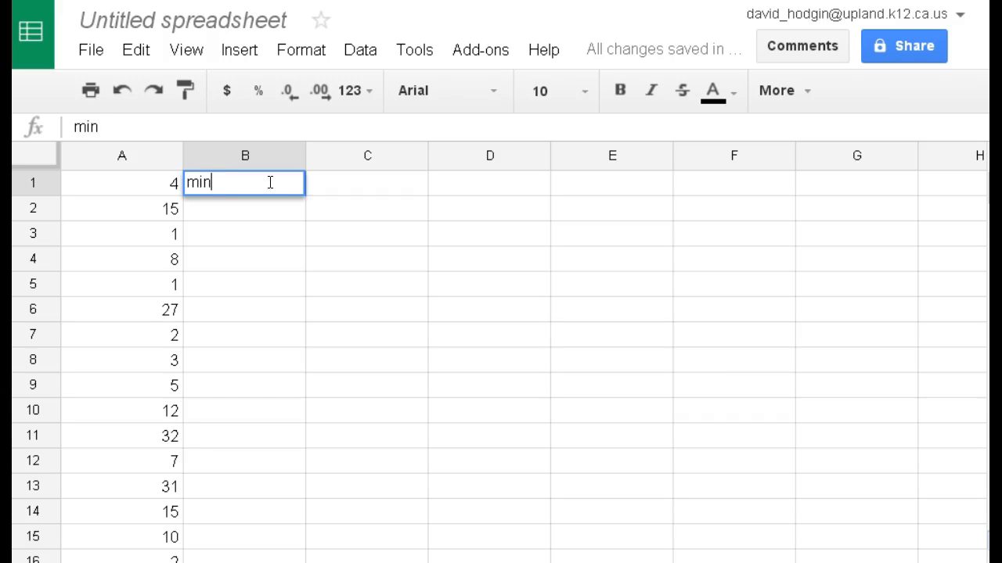
{"action": "key", "text": "Return"}
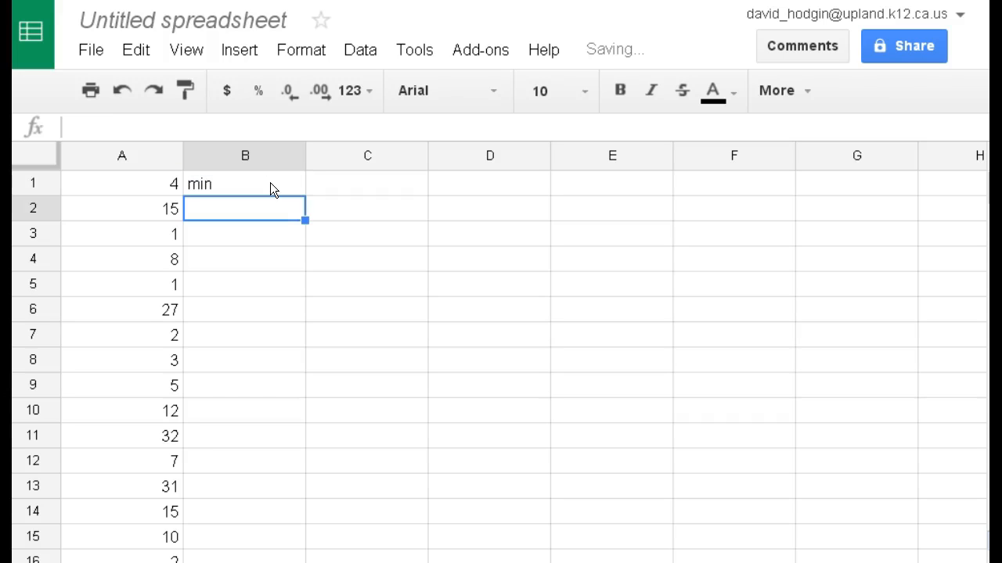
{"action": "type", "text": "Q1"}
{"action": "key", "text": "Return"}
{"action": "type", "text": "median"}
{"action": "key", "text": "Return"}
{"action": "type", "text": "Q3"}
{"action": "key", "text": "Return"}
{"action": "type", "text": "max"}
{"action": "key", "text": "Return"}
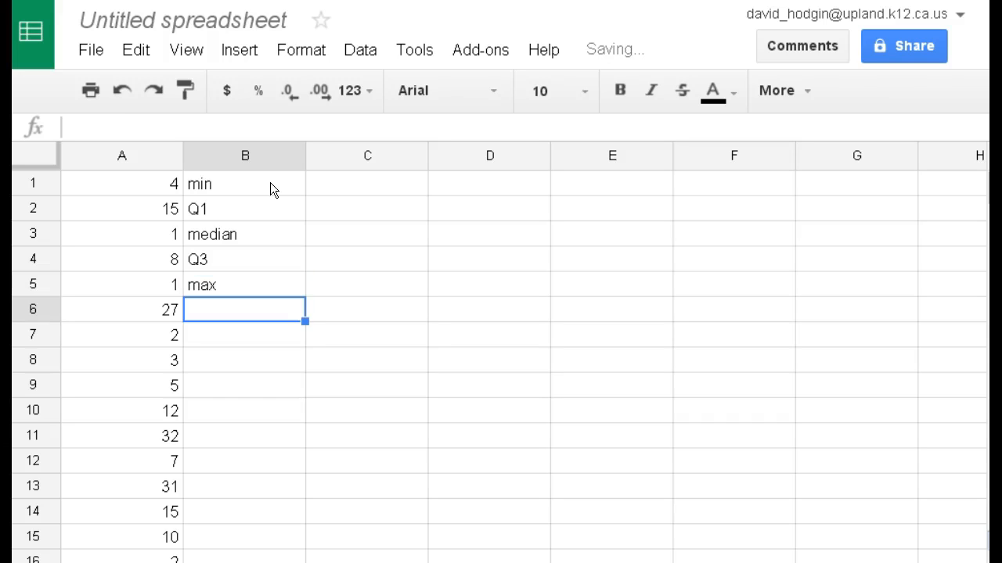
Step: Right-align the five summary labels in B1:B5
{"action": "left_click_drag", "start_coordinate": [270, 182], "coordinate": [272, 281]}
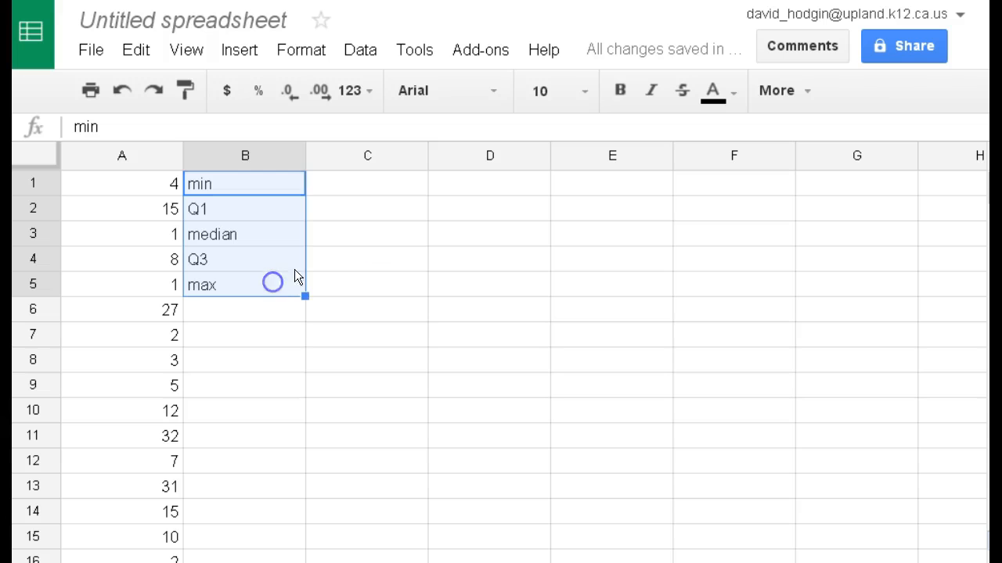
{"action": "left_click", "coordinate": [796, 98]}
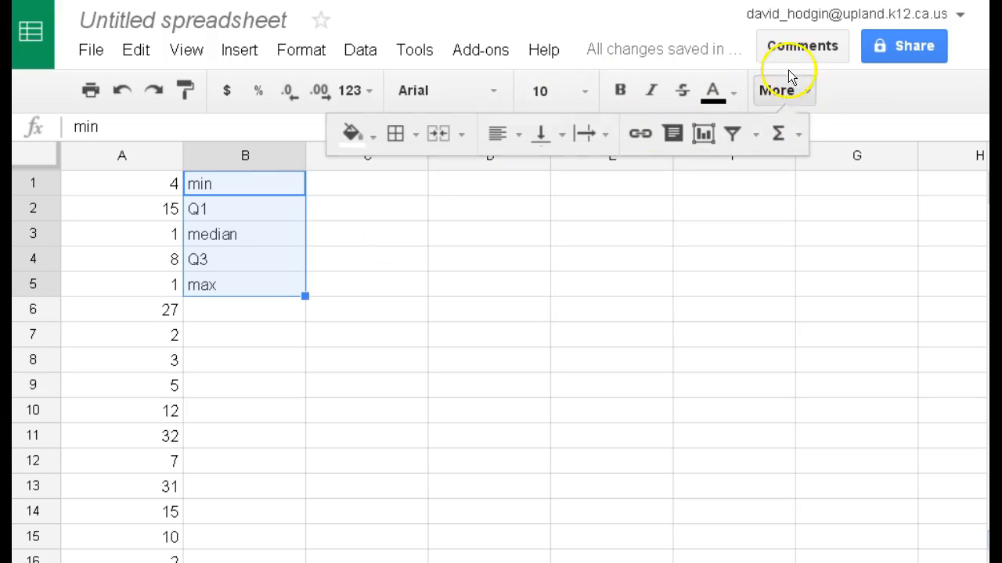
{"action": "left_click", "coordinate": [510, 135]}
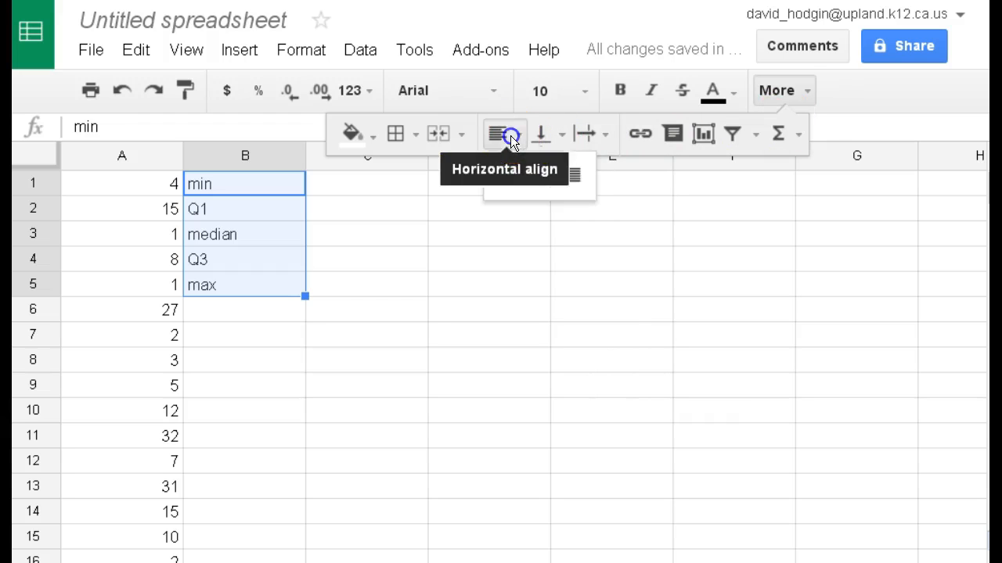
{"action": "left_click", "coordinate": [578, 176]}
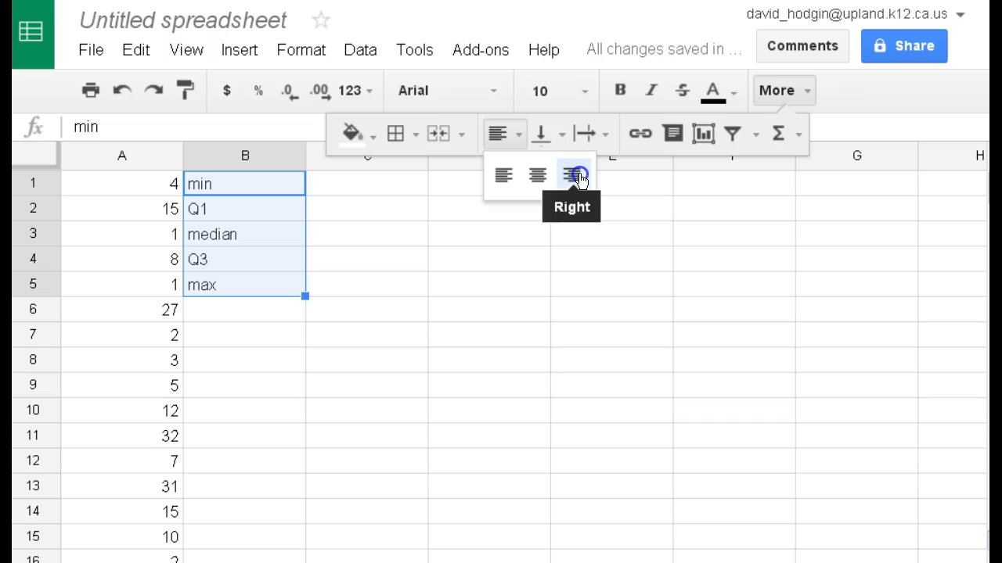
{"action": "left_click", "coordinate": [504, 134]}
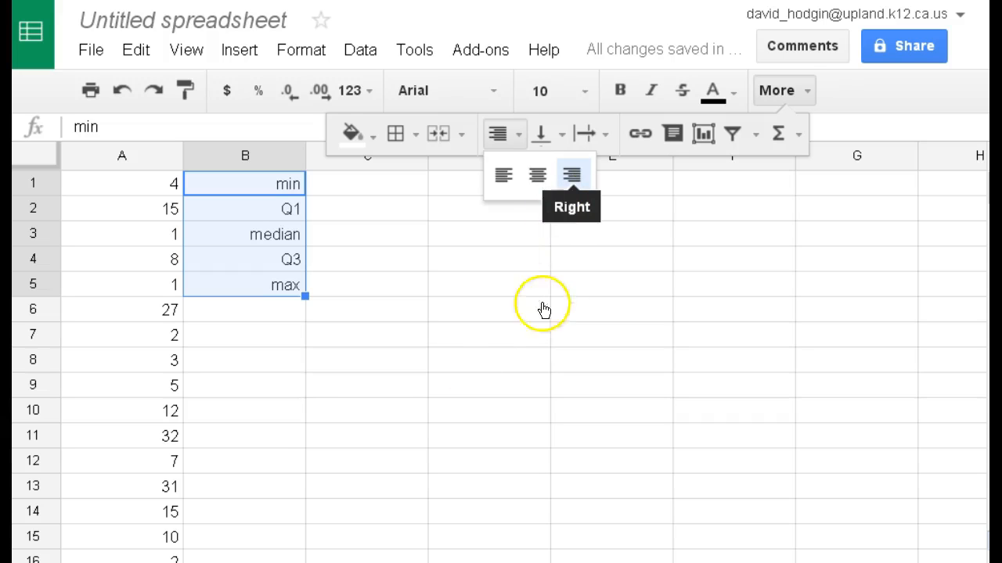
{"action": "left_click", "coordinate": [338, 185]}
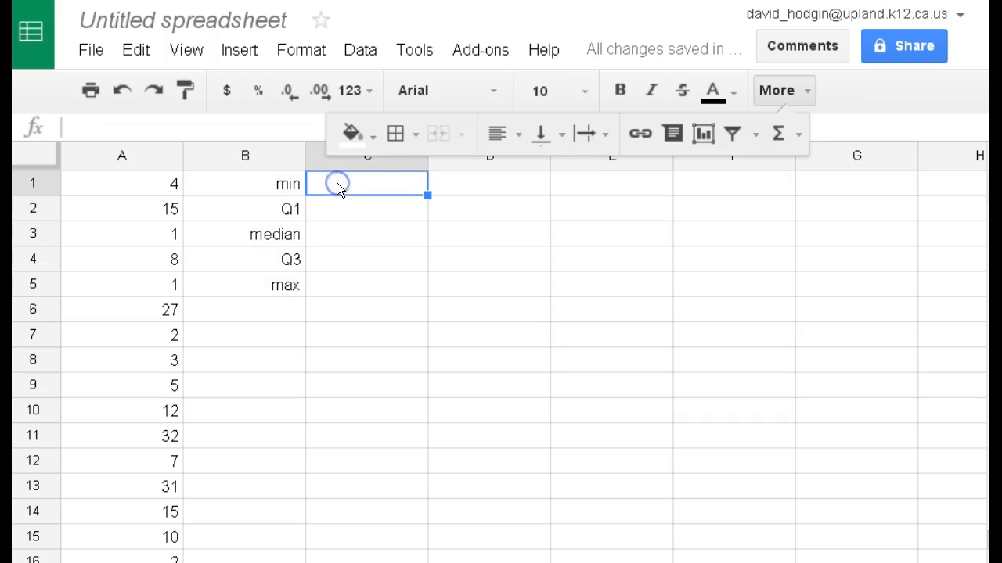
{"action": "left_click", "coordinate": [761, 90]}
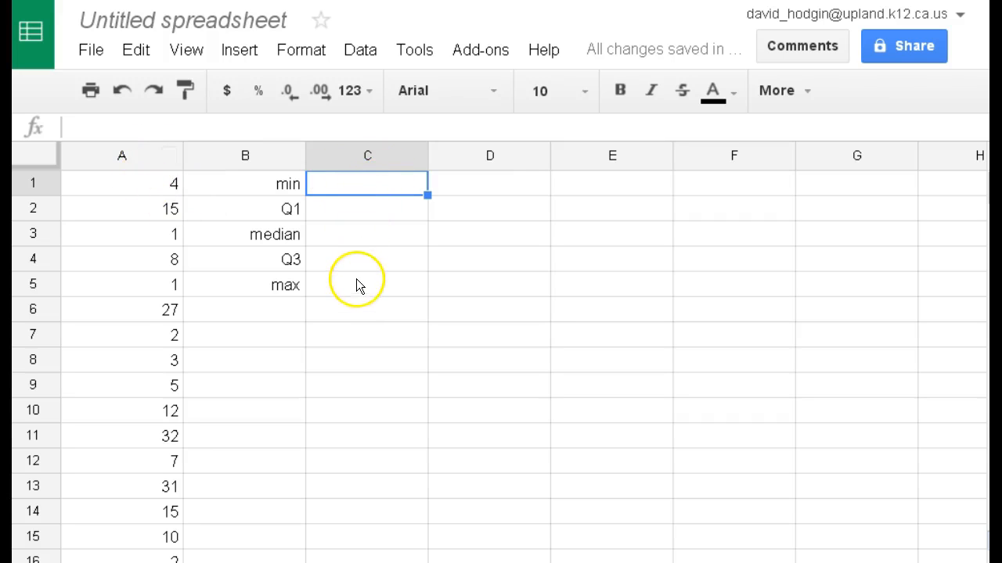
Step: Calculate the minimum of the data in C1 with the formula =MIN(A1:A20)
{"action": "double_click", "coordinate": [338, 186]}
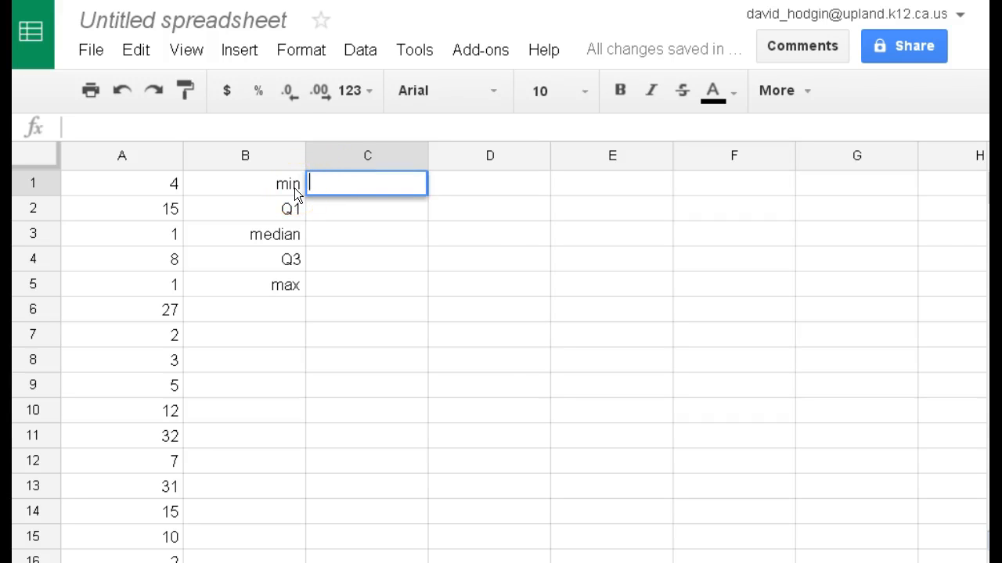
{"action": "key", "text": "ctrl+plus"}
{"action": "key", "text": "ctrl+plus"}
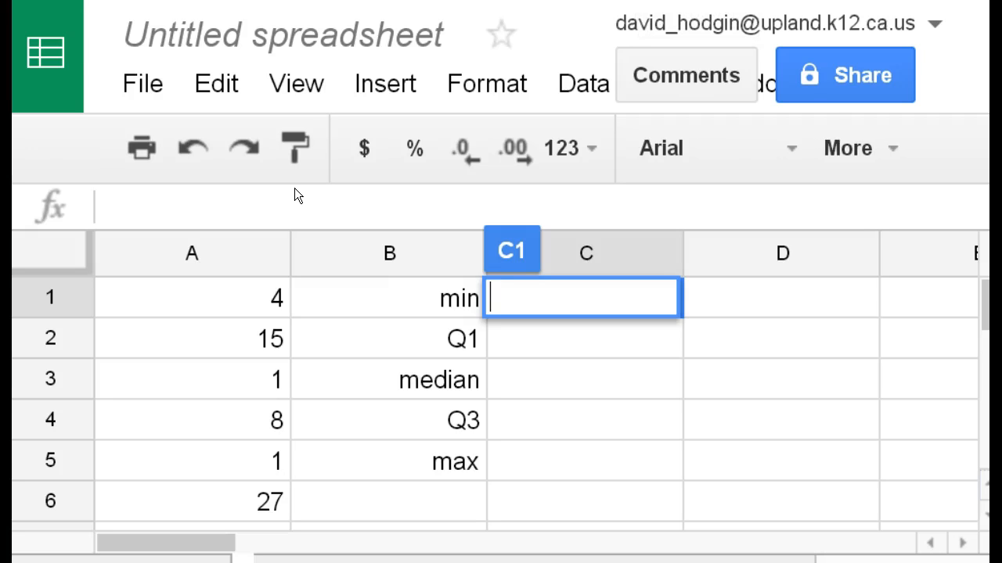
{"action": "type", "text": "="}
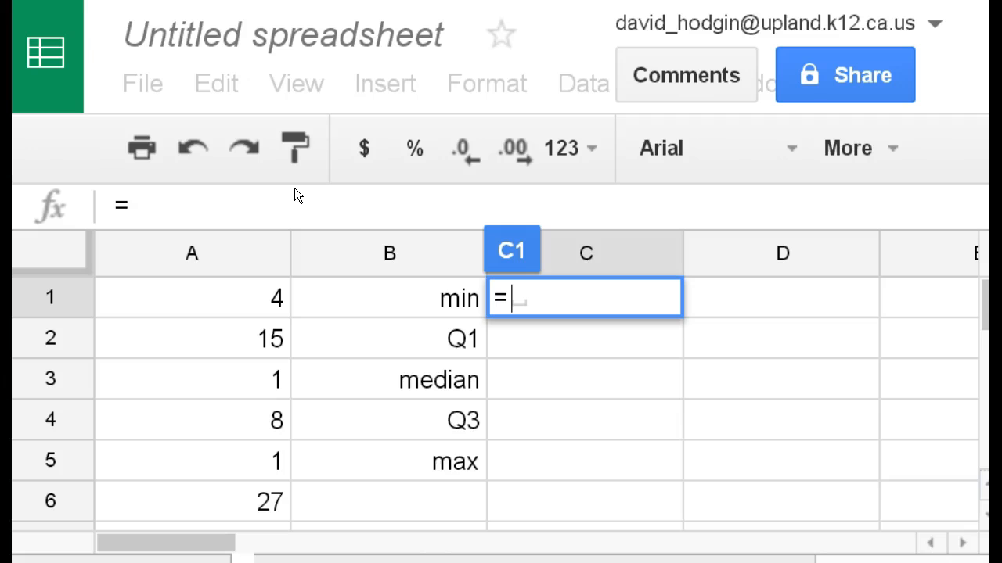
{"action": "type", "text": "min"}
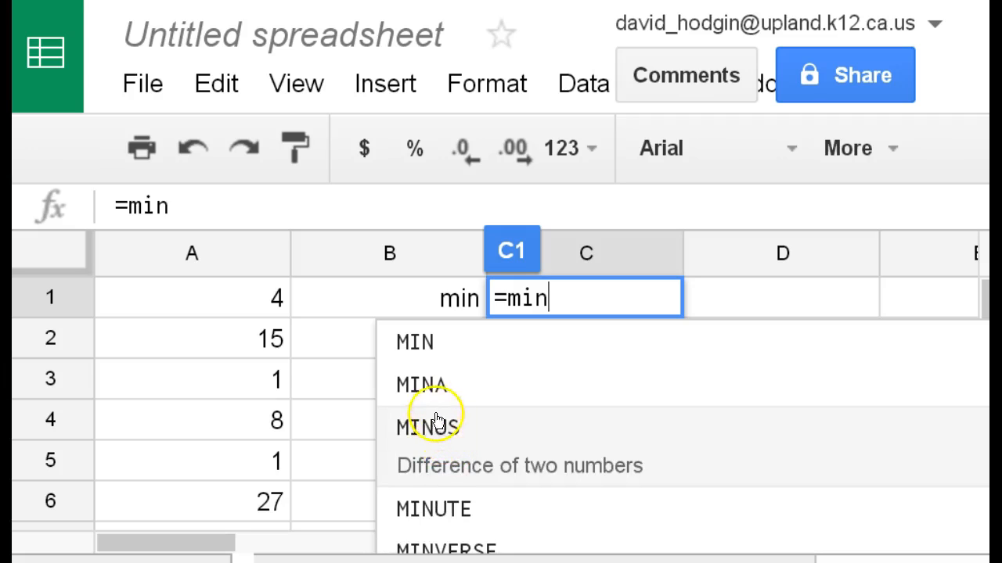
{"action": "left_click", "coordinate": [451, 344]}
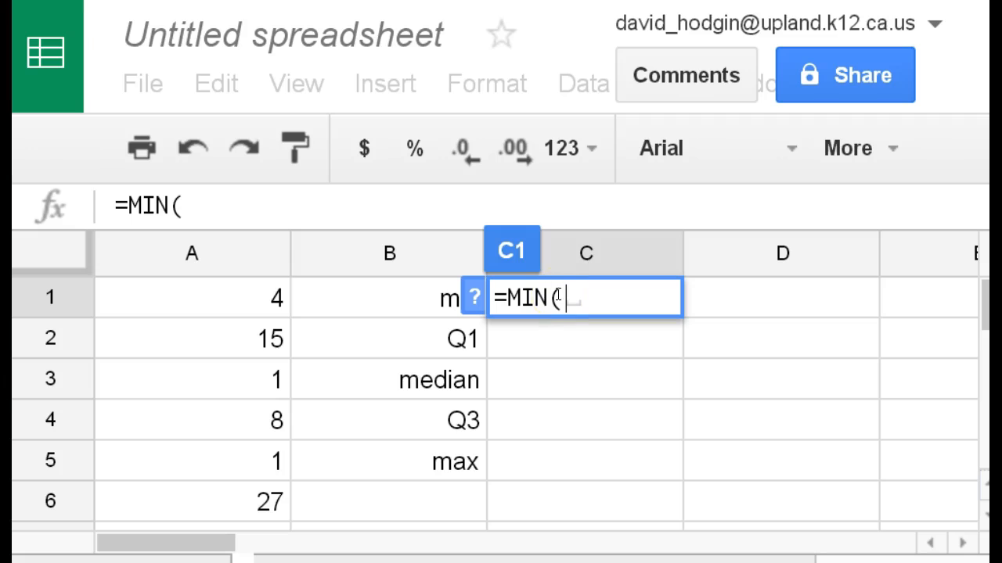
{"action": "left_click", "coordinate": [262, 299]}
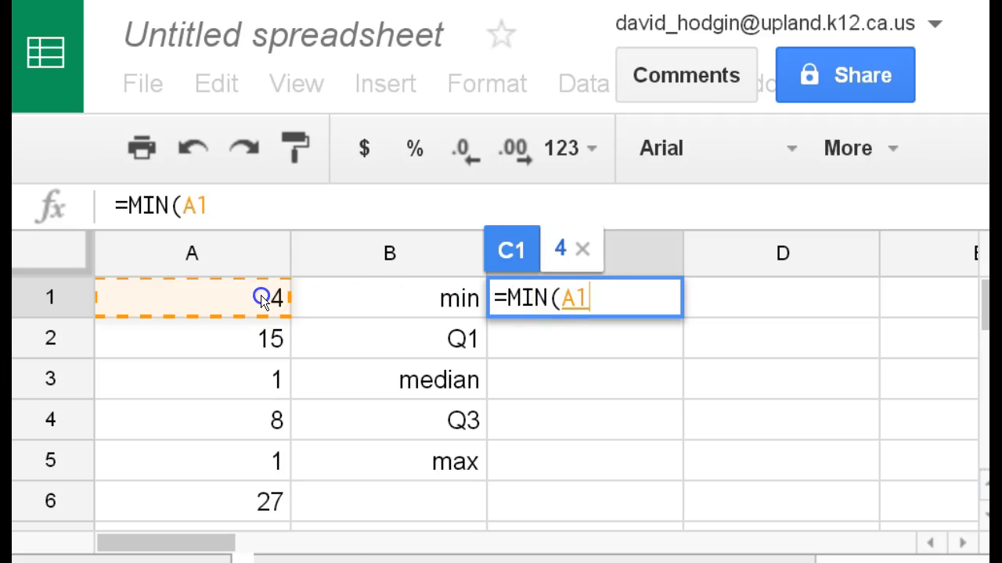
{"action": "left_click_drag", "start_coordinate": [261, 295], "coordinate": [170, 313]}
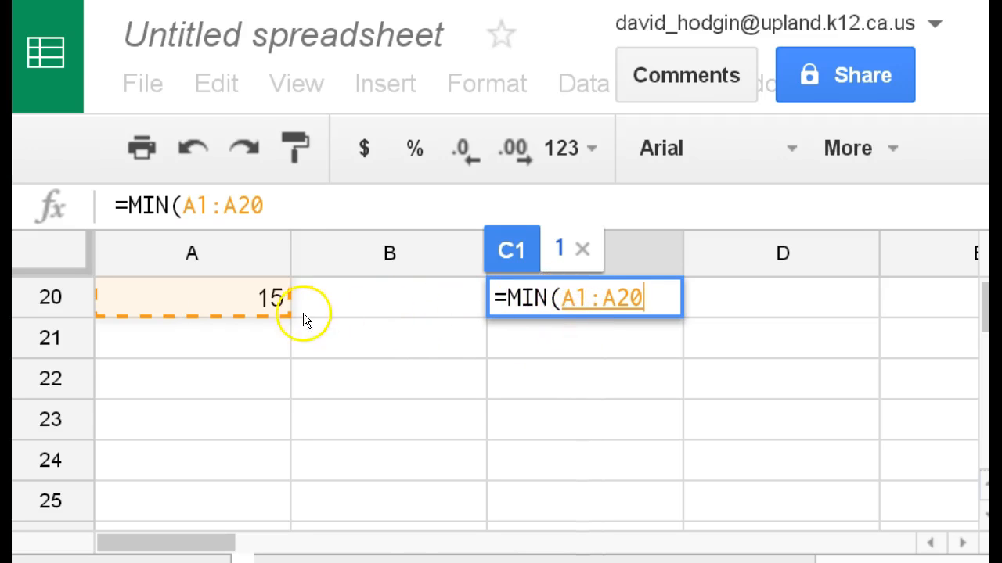
{"action": "scroll", "coordinate": [193, 373], "scroll_direction": "up", "scroll_amount": 5}
{"action": "scroll", "coordinate": [192, 372], "scroll_direction": "up", "scroll_amount": 2}
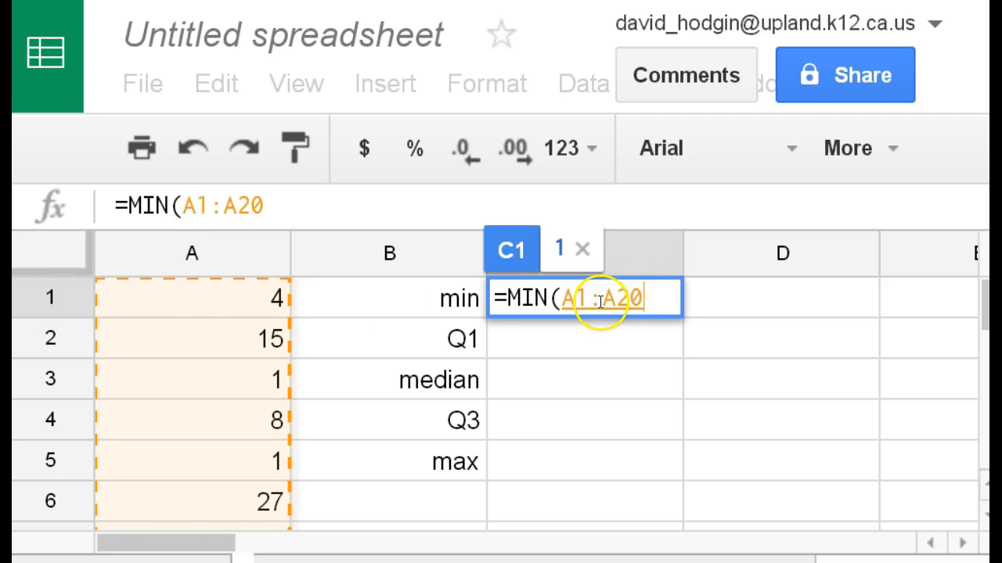
{"action": "scroll", "coordinate": [326, 386], "scroll_direction": "down", "scroll_amount": 6}
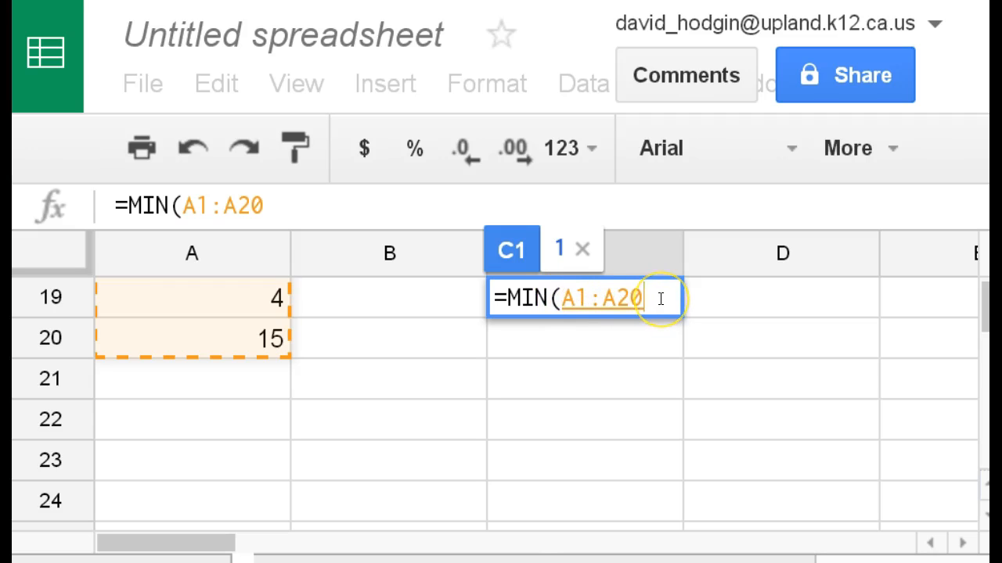
{"action": "type", "text": ")"}
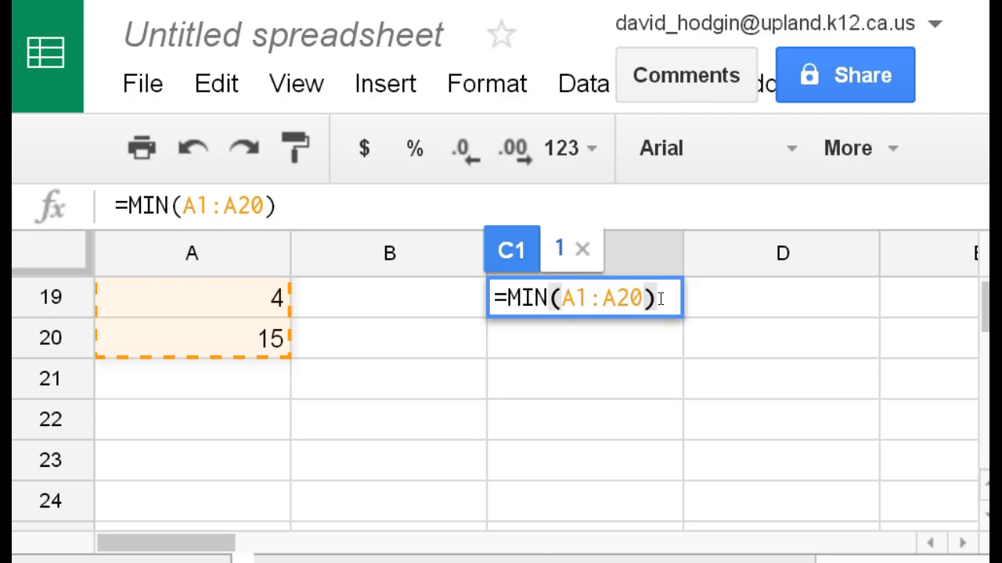
{"action": "key", "text": "Return"}
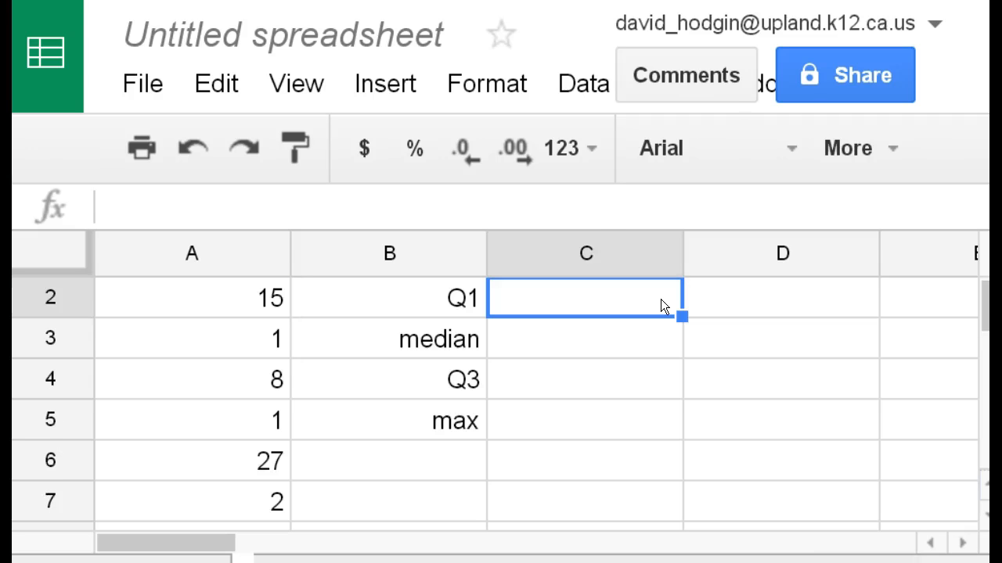
{"action": "scroll", "coordinate": [662, 352], "scroll_direction": "up", "scroll_amount": 1}
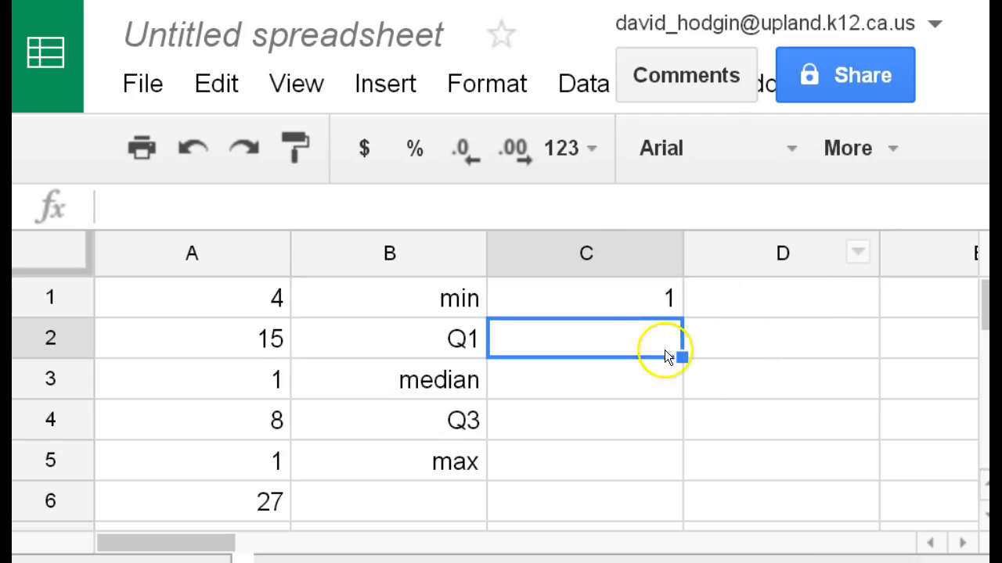
Step: Examine the minimum formula in C1 and the range of column A data it covers
{"action": "left_click", "coordinate": [616, 296]}
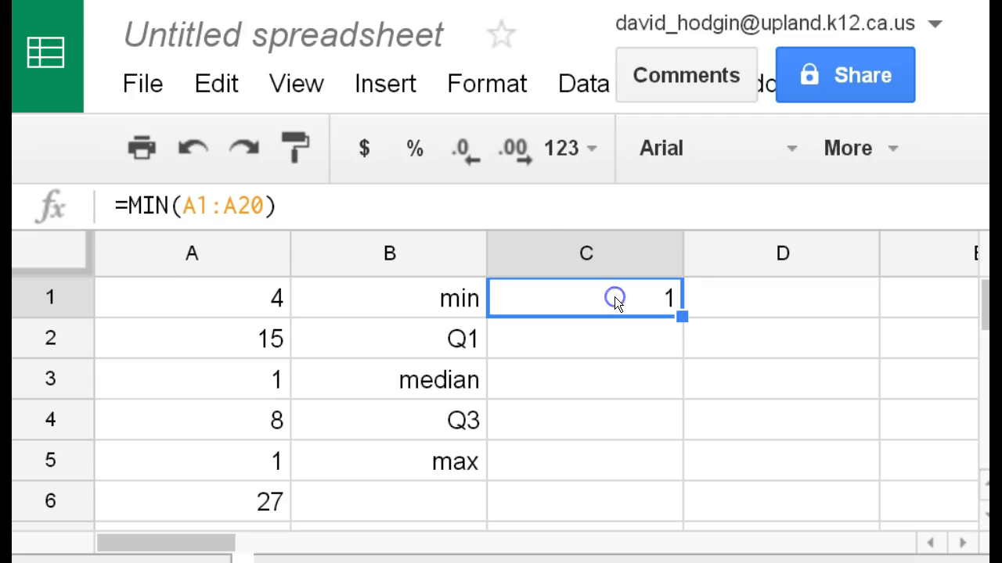
{"action": "double_click", "coordinate": [615, 297]}
{"action": "left_click", "coordinate": [520, 298]}
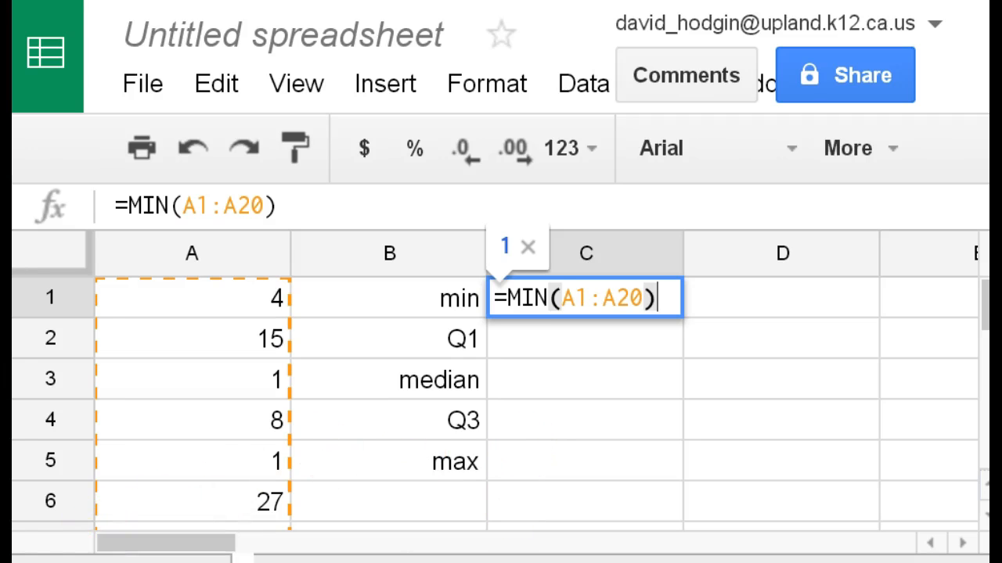
{"action": "key", "text": "Return"}
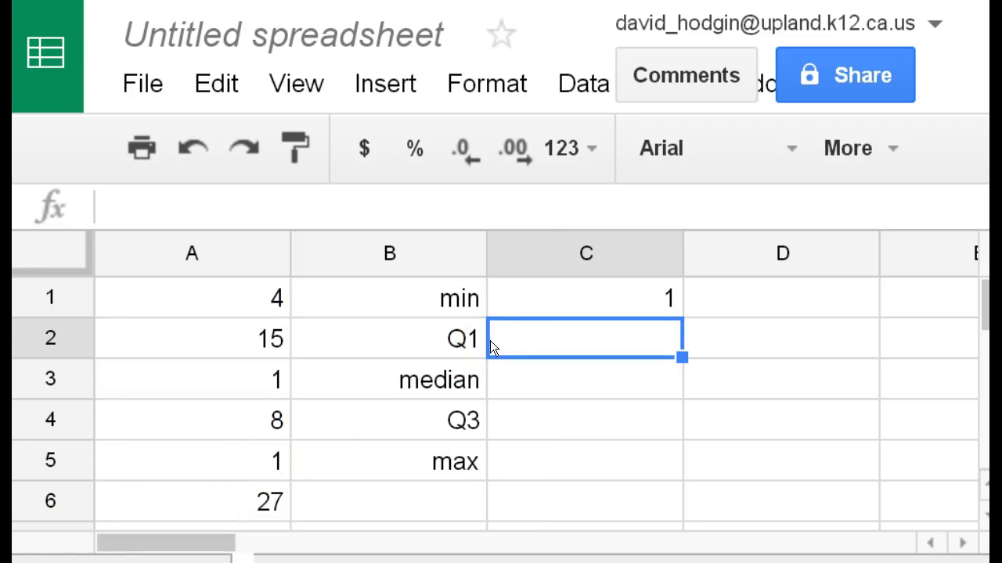
{"action": "left_click", "coordinate": [551, 288]}
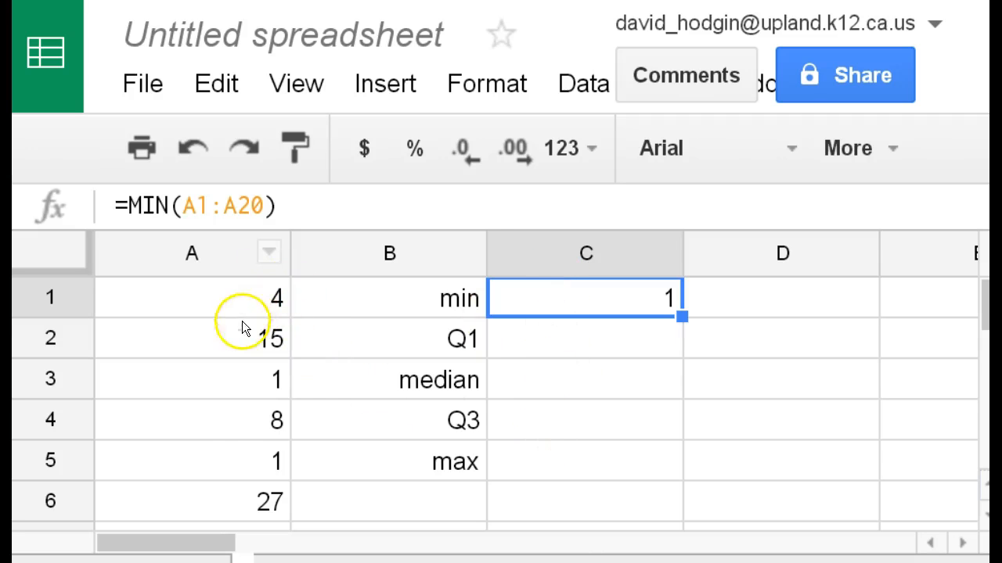
{"action": "scroll", "coordinate": [214, 345], "scroll_direction": "down", "scroll_amount": 6}
{"action": "scroll", "coordinate": [204, 458], "scroll_direction": "up", "scroll_amount": 6}
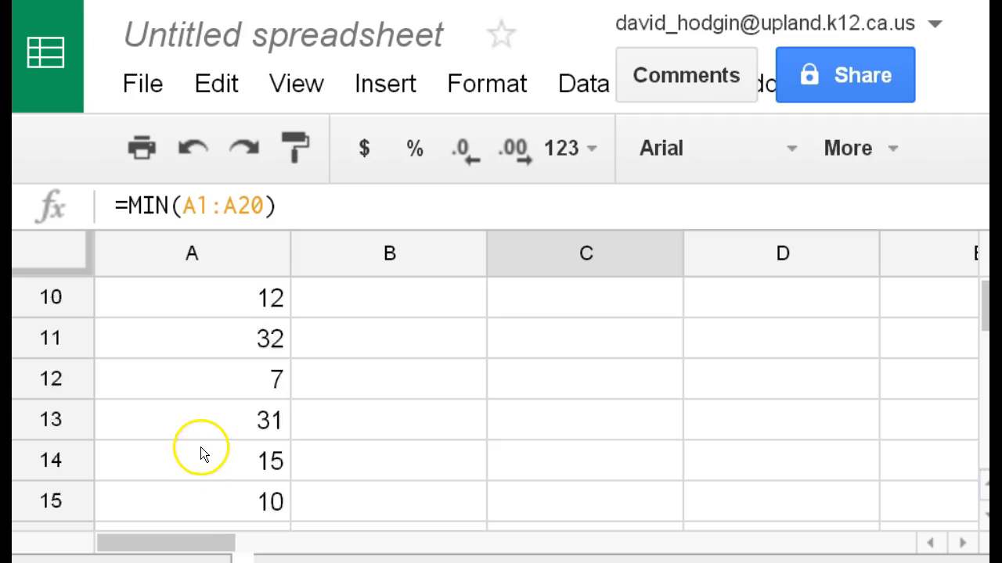
Step: Calculate the maximum of the data in C5 with the formula =MAX(A1:A20)
{"action": "left_click", "coordinate": [583, 468]}
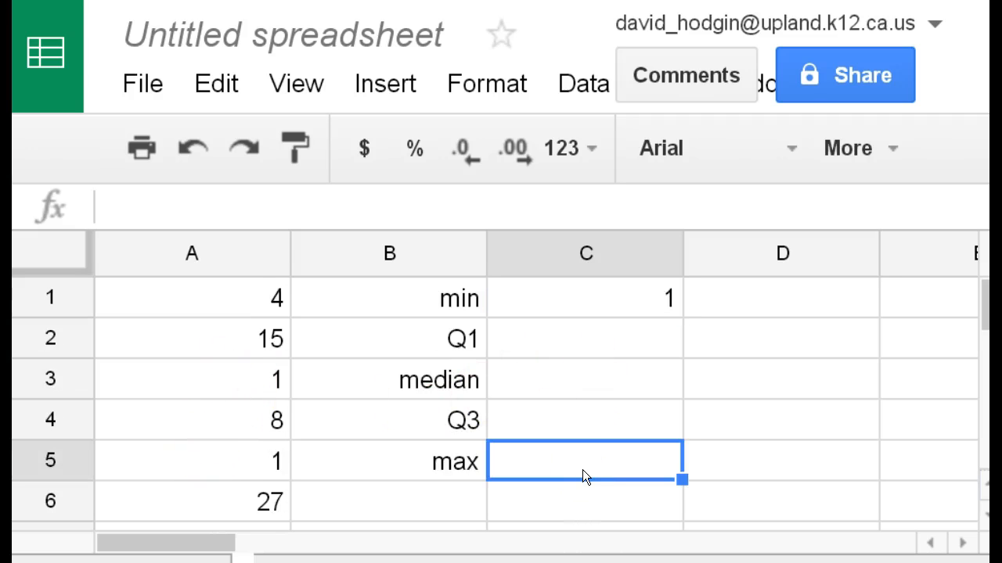
{"action": "type", "text": "=max"}
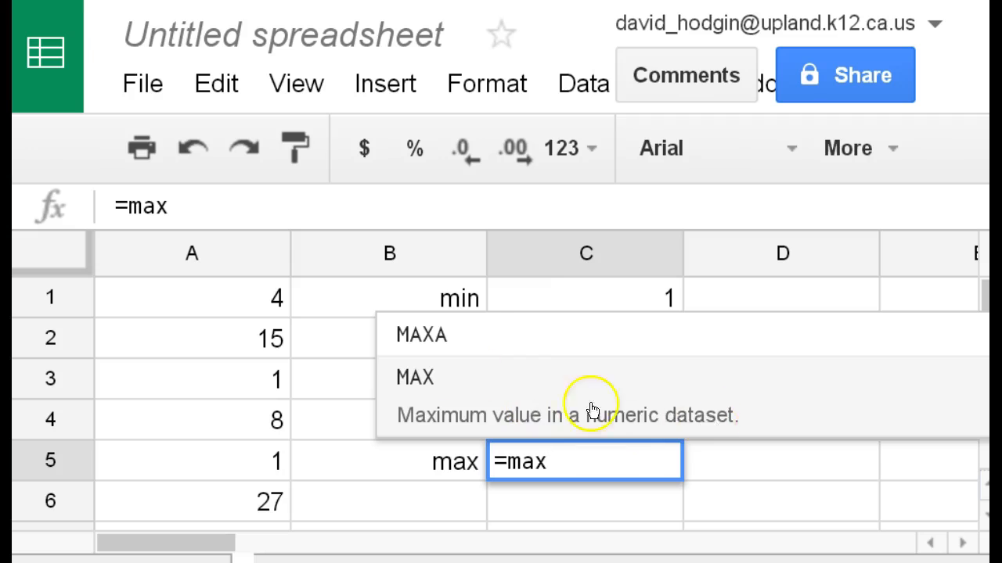
{"action": "left_click", "coordinate": [430, 405]}
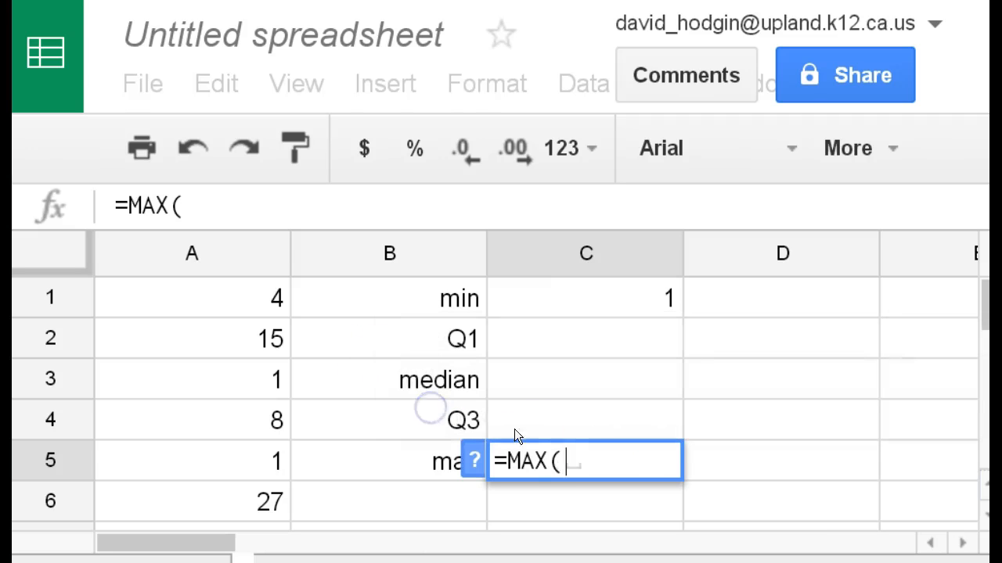
{"action": "left_click_drag", "start_coordinate": [234, 300], "coordinate": [221, 488]}
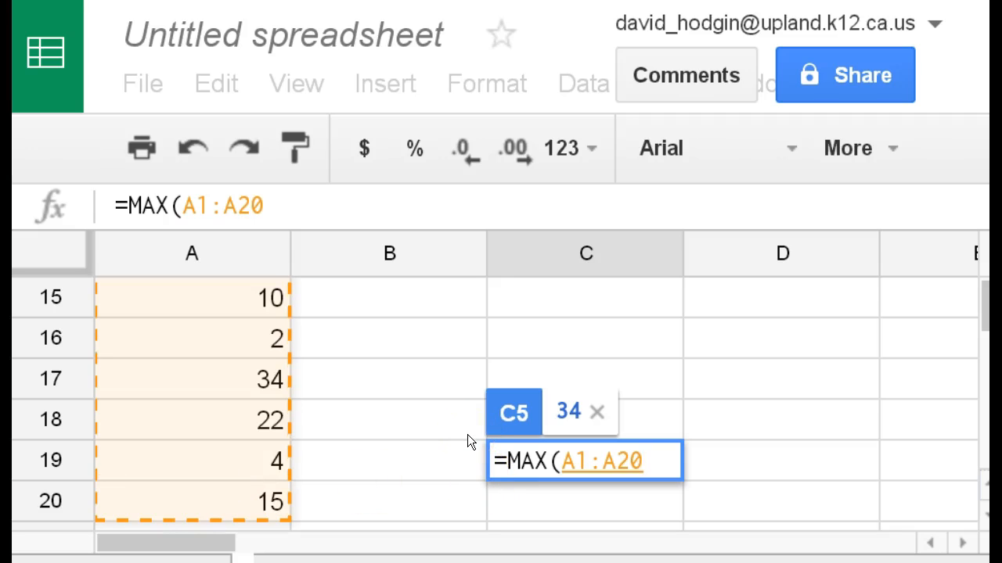
{"action": "type", "text": ")"}
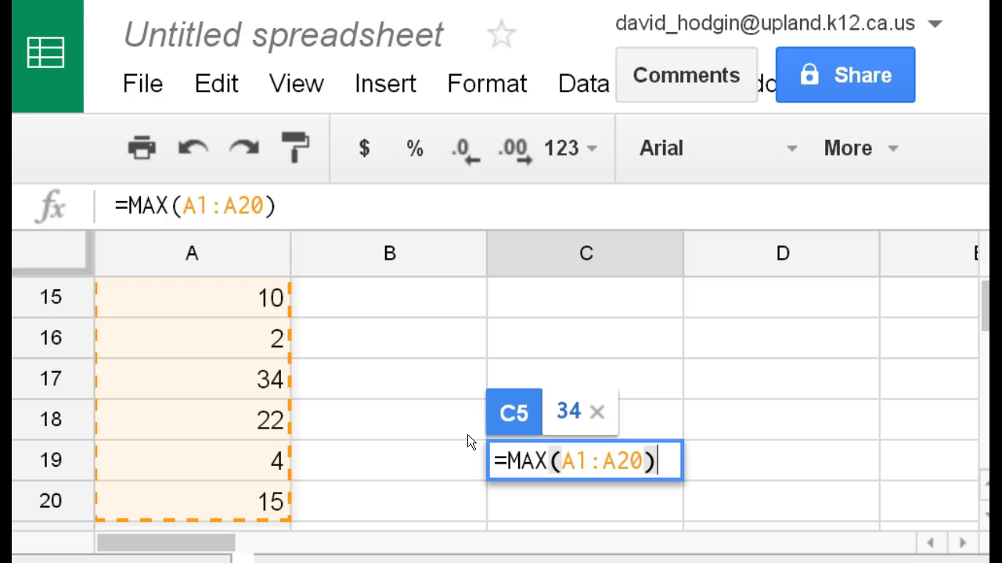
{"action": "key", "text": "Return"}
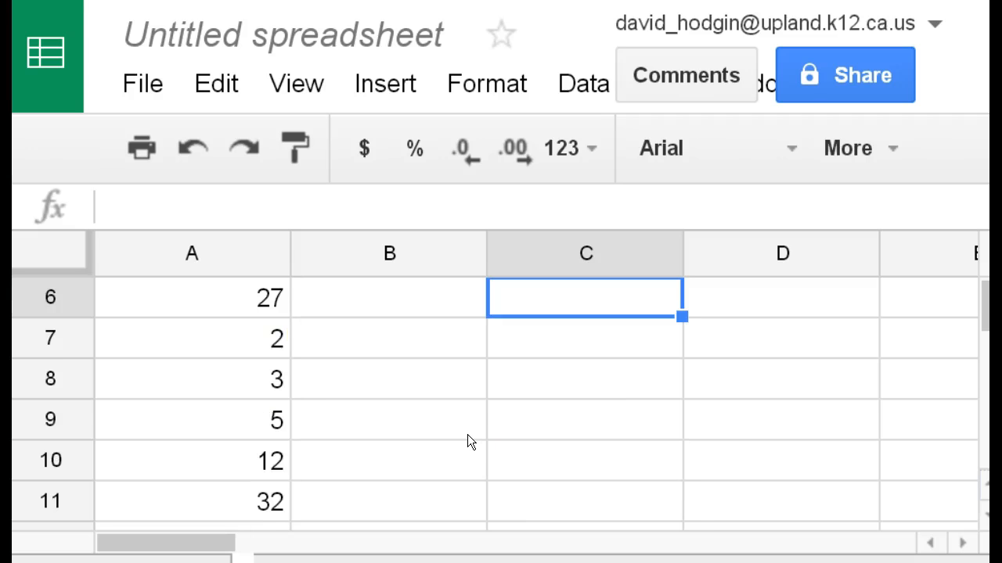
{"action": "scroll", "coordinate": [468, 434], "scroll_direction": "up", "scroll_amount": 3}
{"action": "left_click_drag", "start_coordinate": [611, 483], "coordinate": [613, 479]}
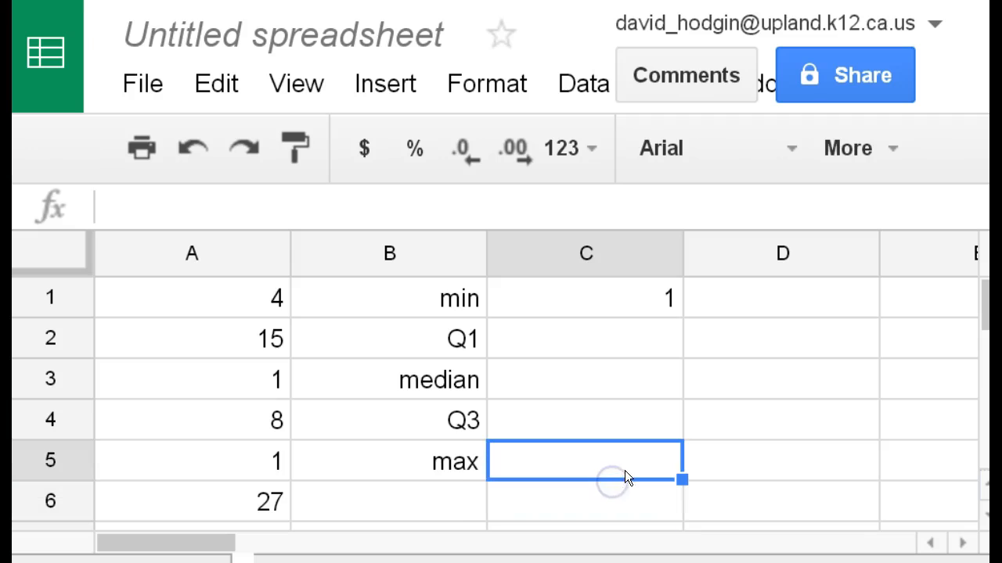
{"action": "left_click", "coordinate": [620, 499]}
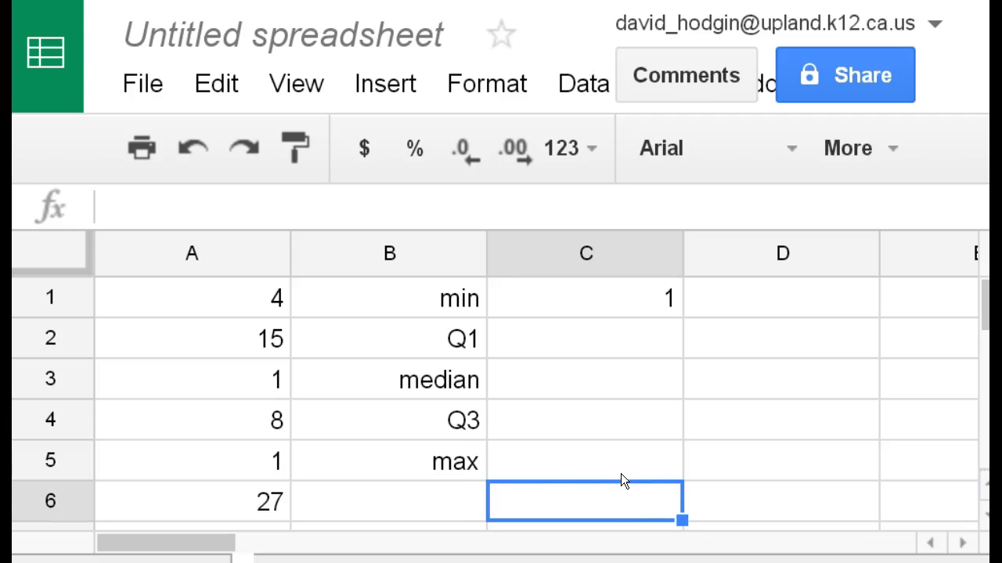
{"action": "key", "text": "ctrl+z"}
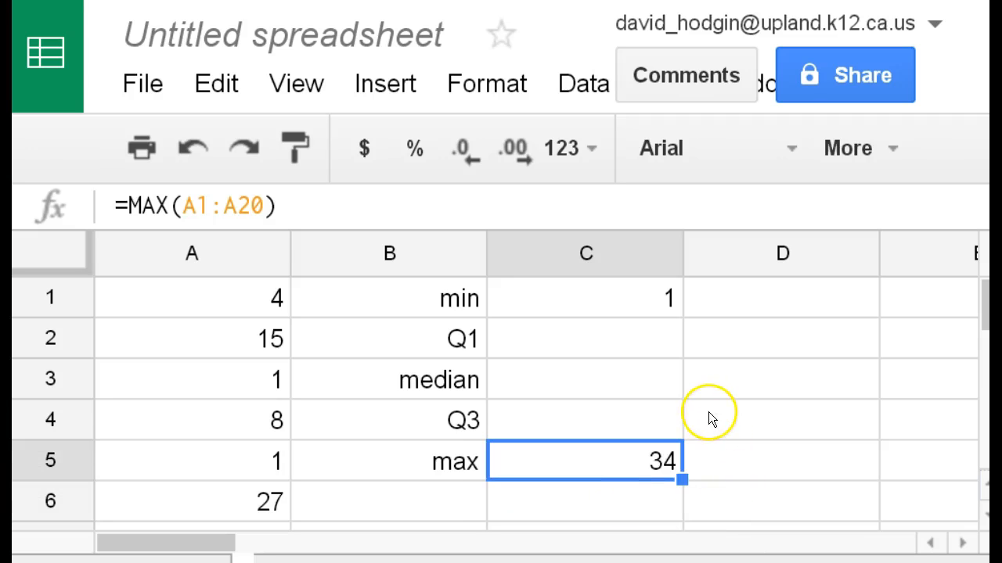
Step: Compare the formulas behind the minimum in C1 and the maximum in C5
{"action": "left_click", "coordinate": [569, 296]}
{"action": "left_click", "coordinate": [562, 454]}
{"action": "left_click", "coordinate": [599, 297]}
{"action": "left_click", "coordinate": [606, 452]}
{"action": "left_click", "coordinate": [608, 302]}
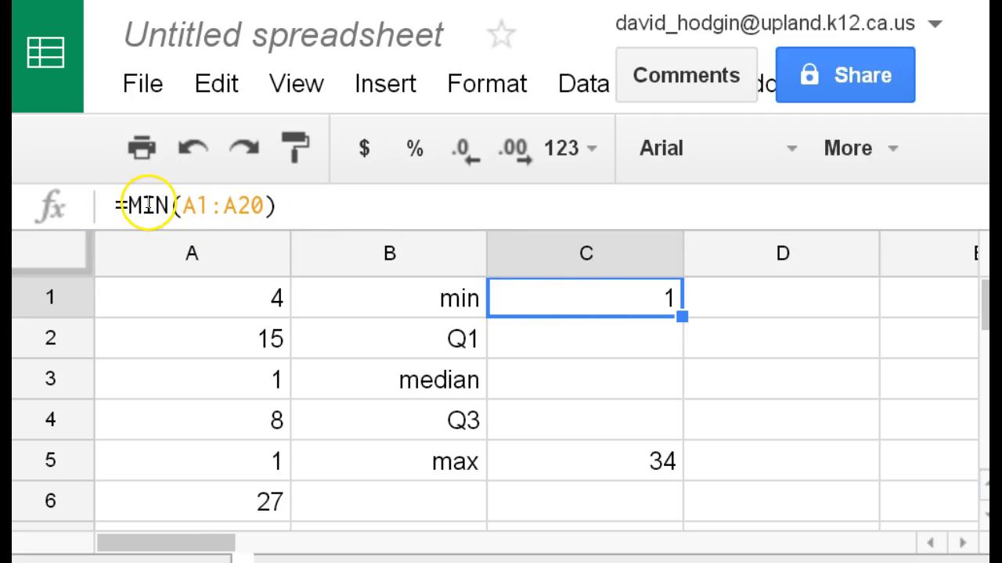
Step: Calculate the median of the data in C3 with the formula =median(A1:A20)
{"action": "left_click", "coordinate": [566, 352]}
{"action": "left_click", "coordinate": [567, 382]}
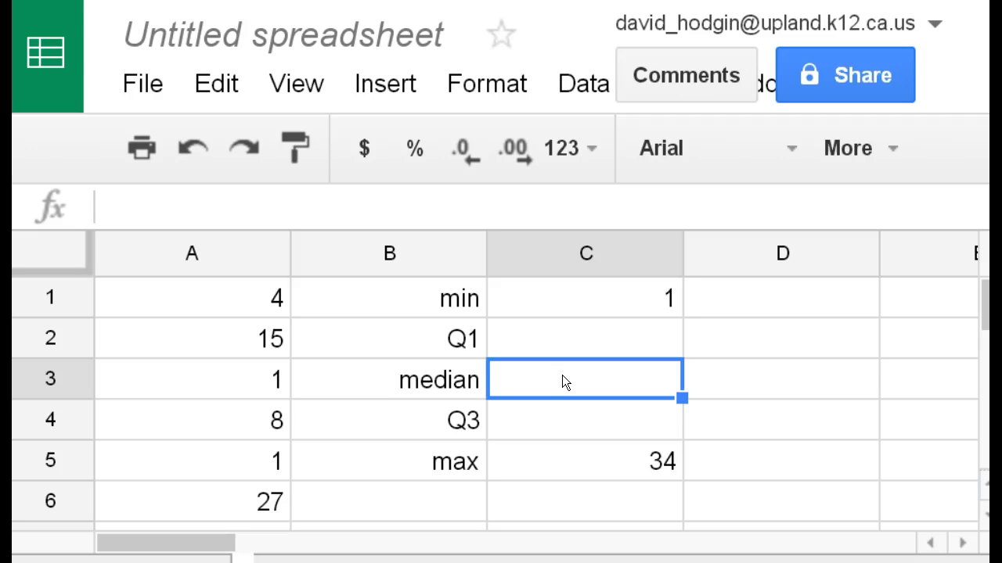
{"action": "type", "text": "="}
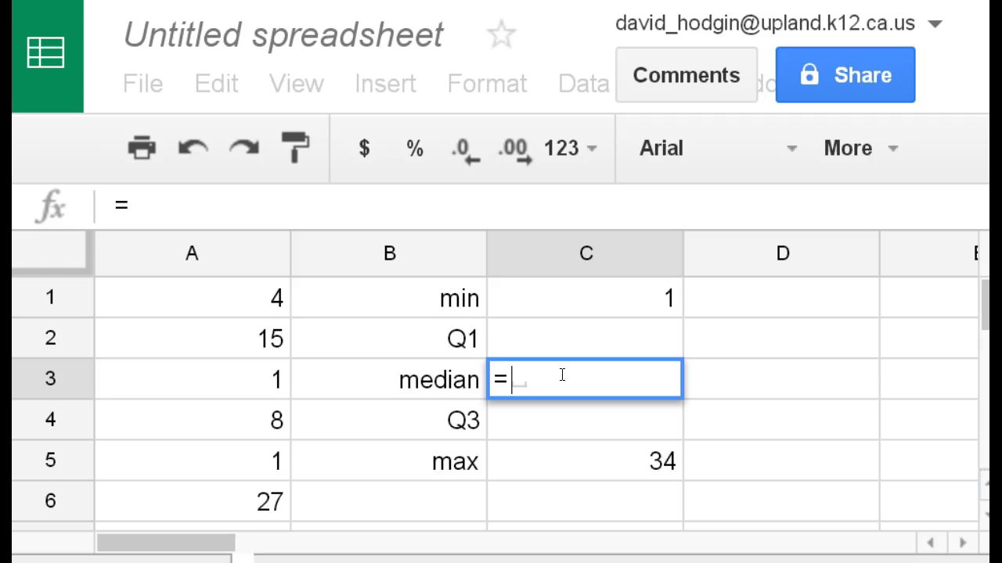
{"action": "type", "text": "median"}
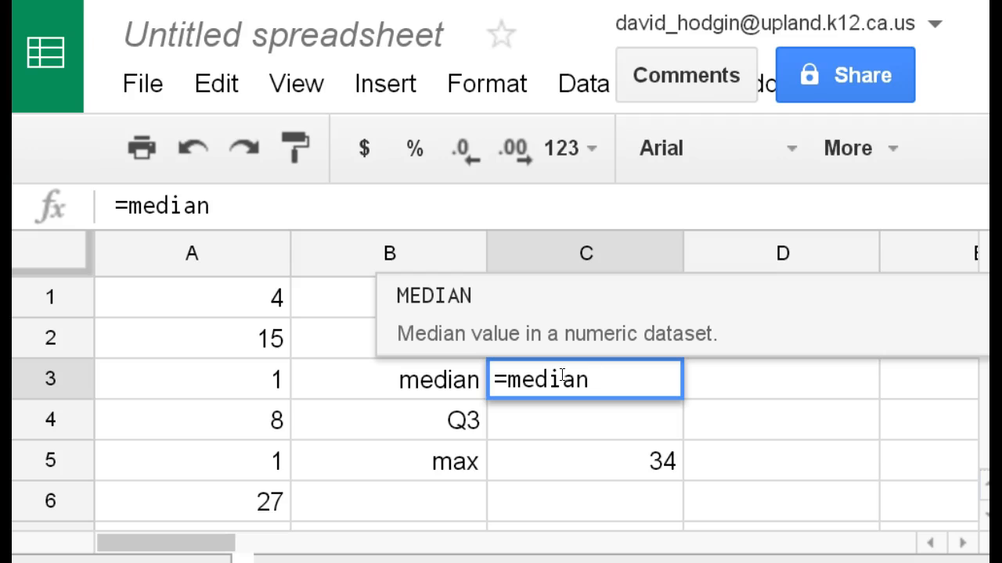
{"action": "type", "text": "("}
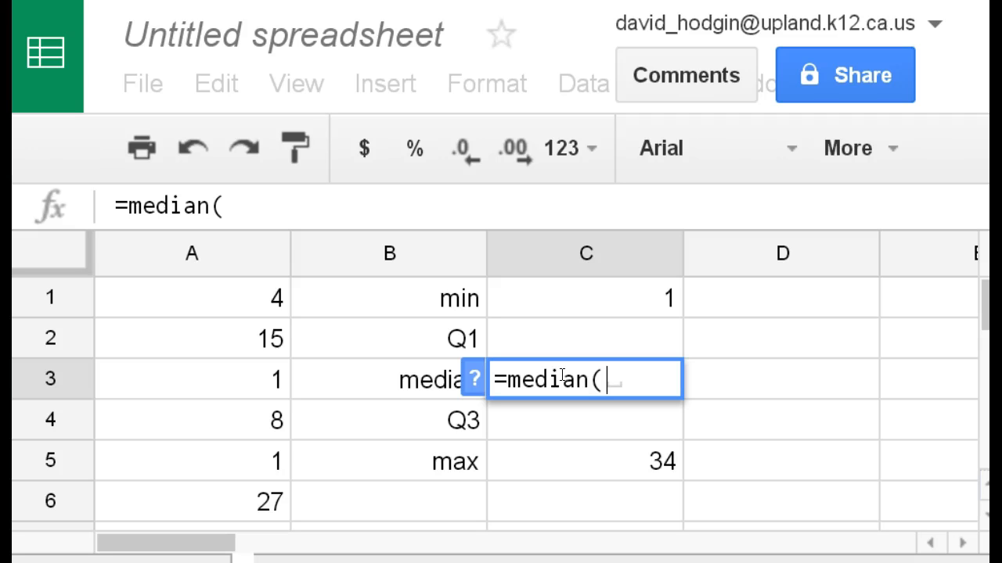
{"action": "type", "text": "A"}
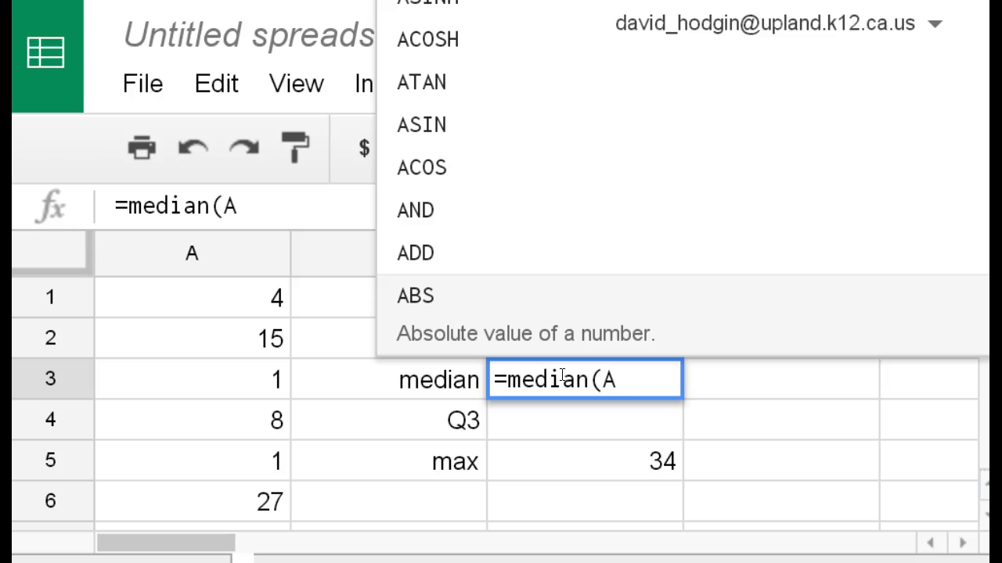
{"action": "type", "text": "1:"}
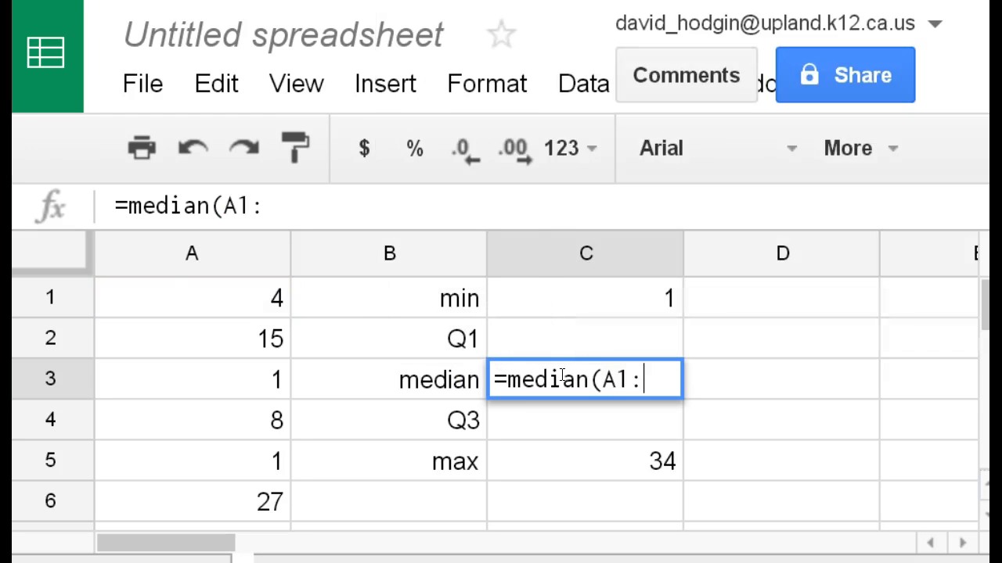
{"action": "type", "text": "A20"}
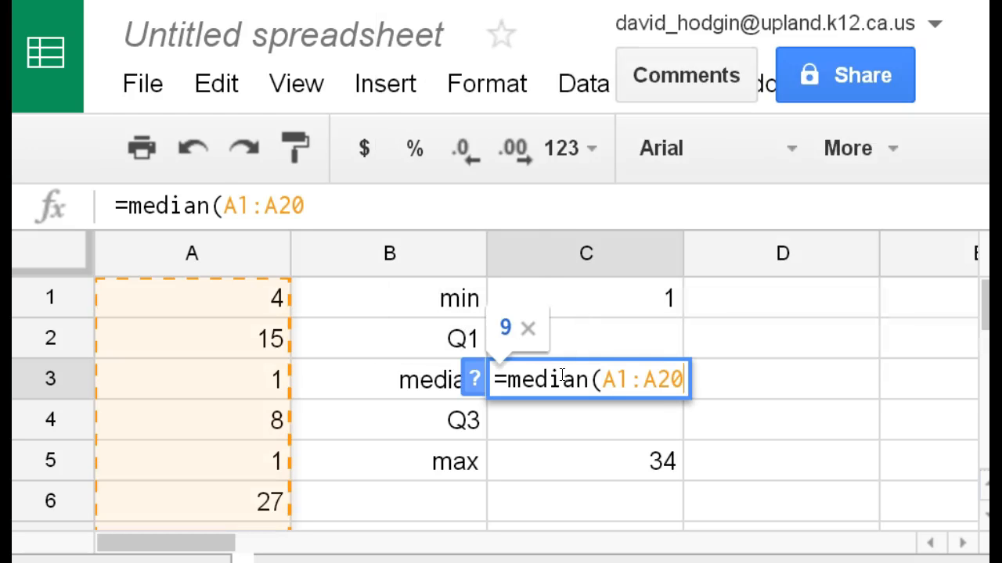
{"action": "type", "text": ")"}
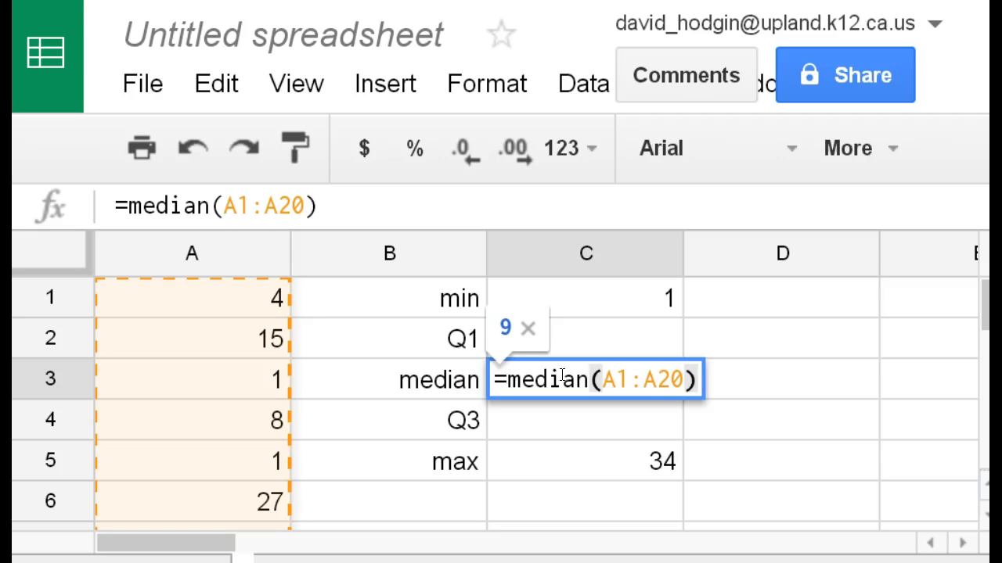
{"action": "key", "text": "Return"}
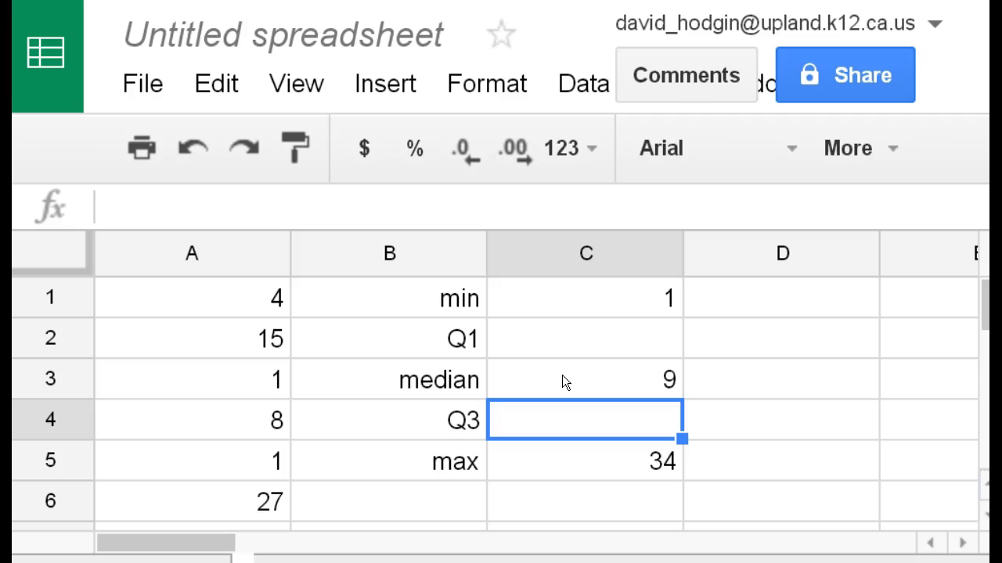
{"action": "left_click", "coordinate": [562, 380]}
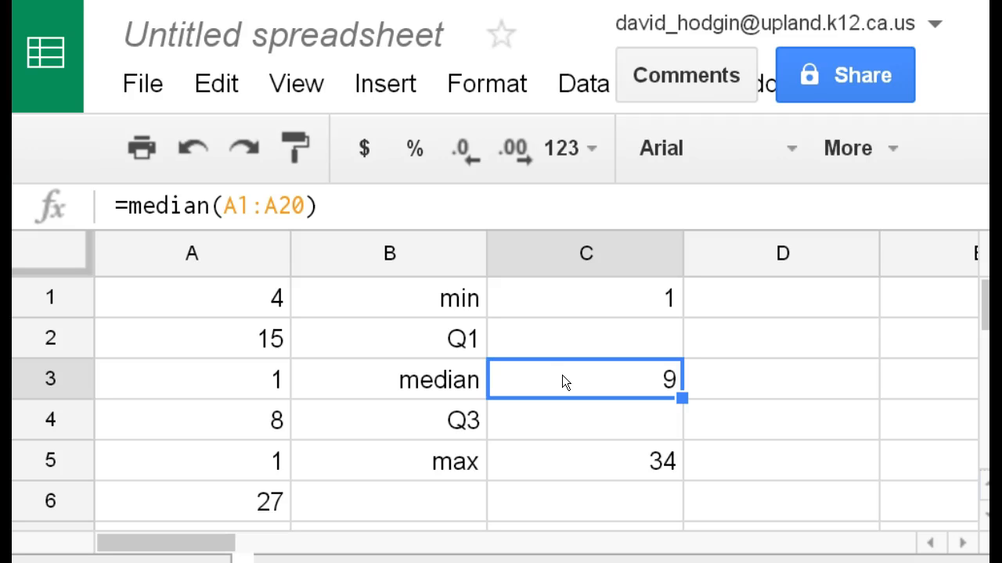
Step: Enter the formula =QUARTILE(A1:A20) in C2, beside the Q1 label
{"action": "left_click", "coordinate": [561, 343]}
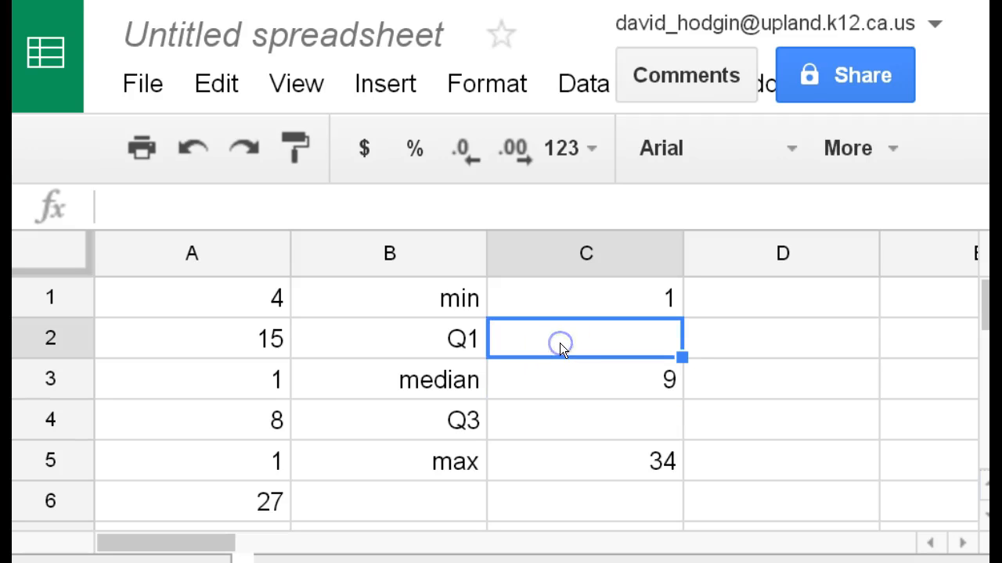
{"action": "type", "text": "=qa"}
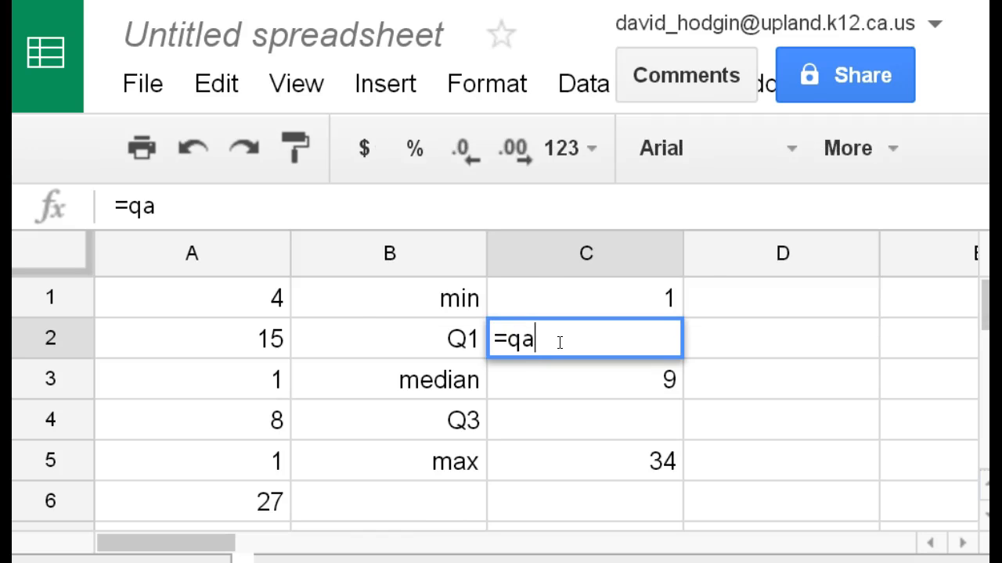
{"action": "key", "text": "BackSpace"}
{"action": "type", "text": "uar"}
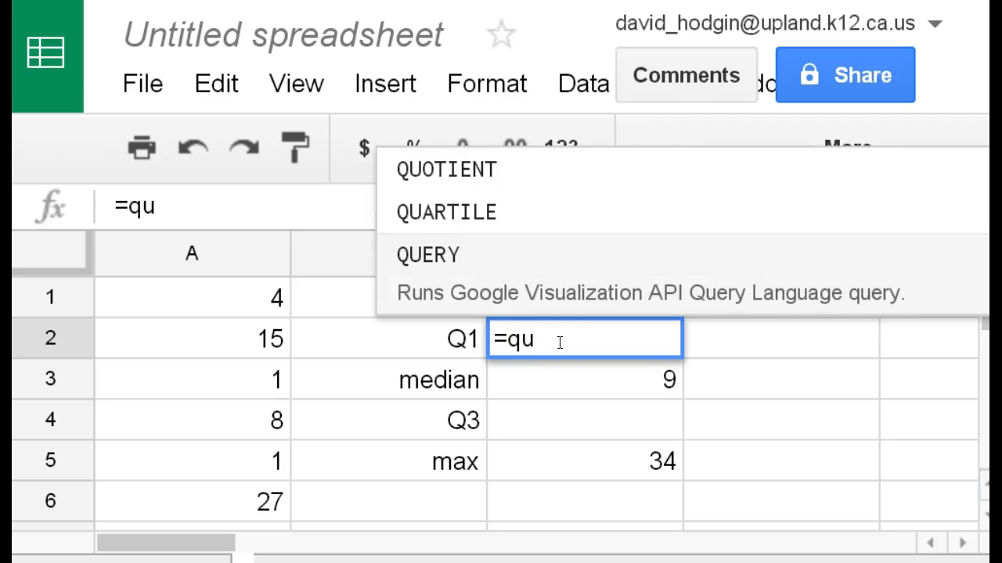
{"action": "type", "text": "tile"}
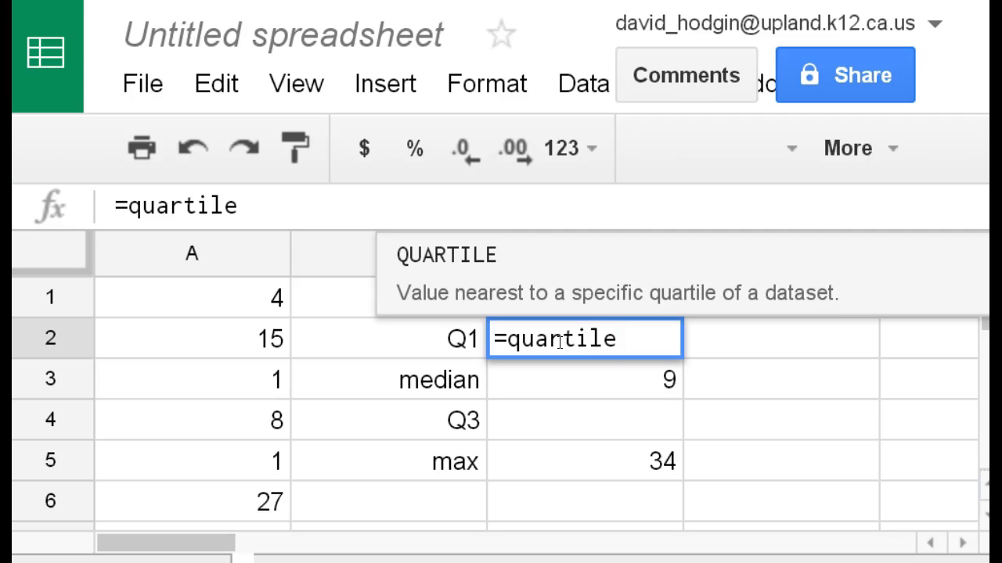
{"action": "left_click", "coordinate": [453, 263]}
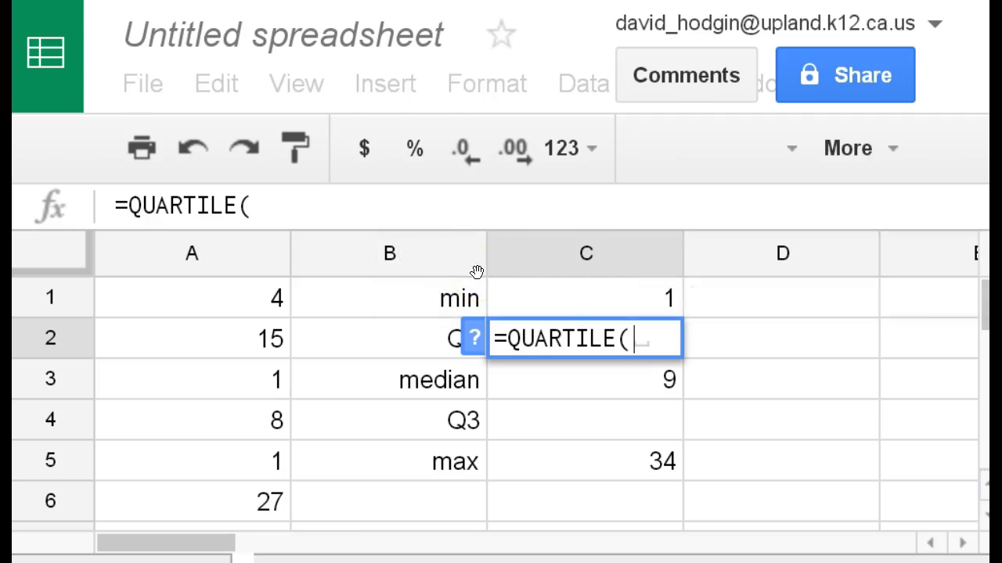
{"action": "type", "text": "A1"}
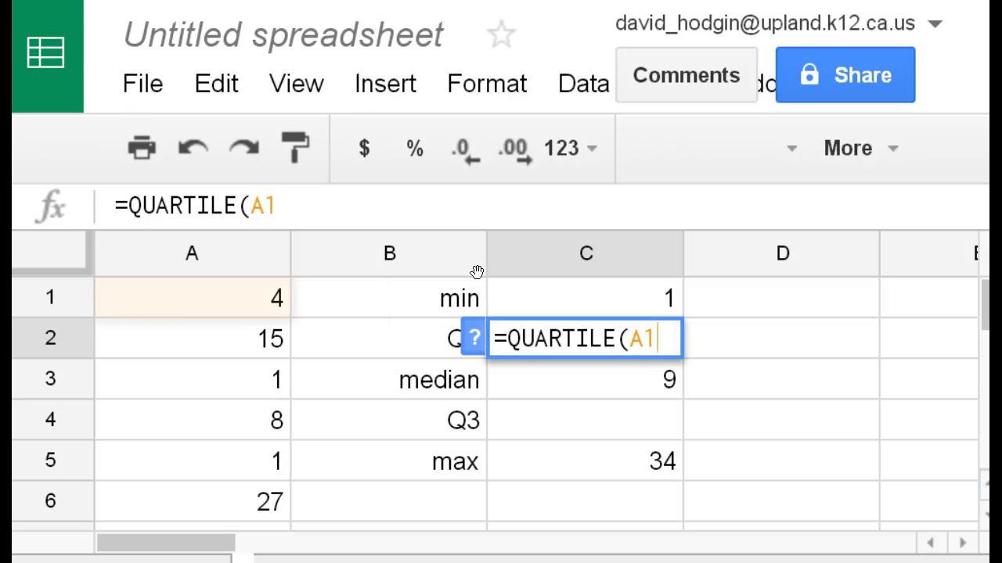
{"action": "type", "text": ":"}
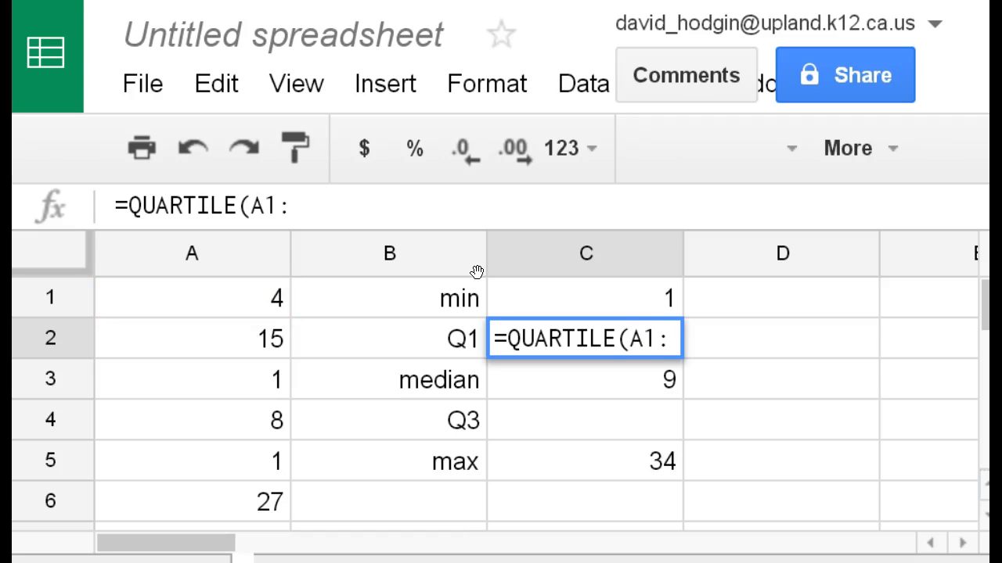
{"action": "type", "text": "A"}
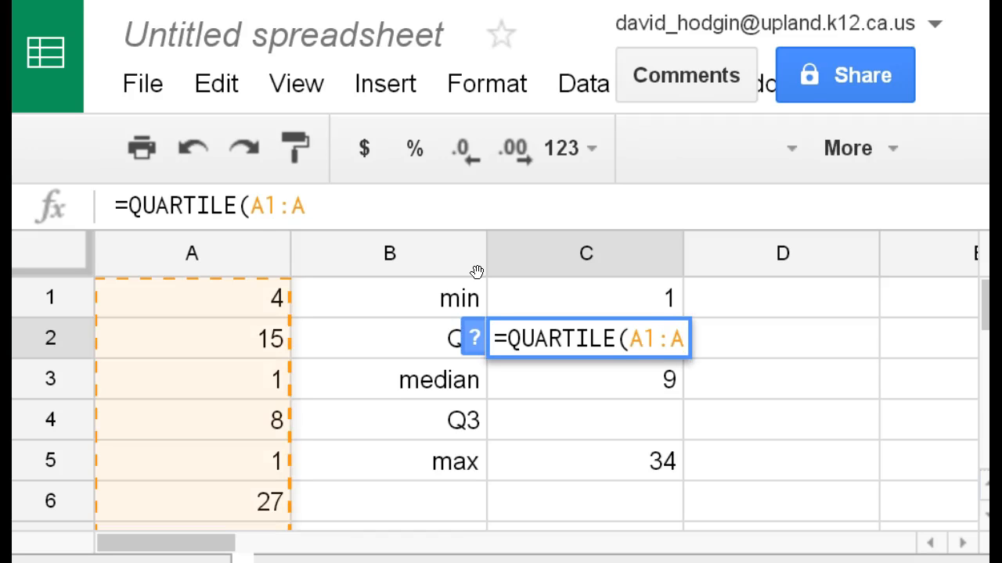
{"action": "type", "text": "20"}
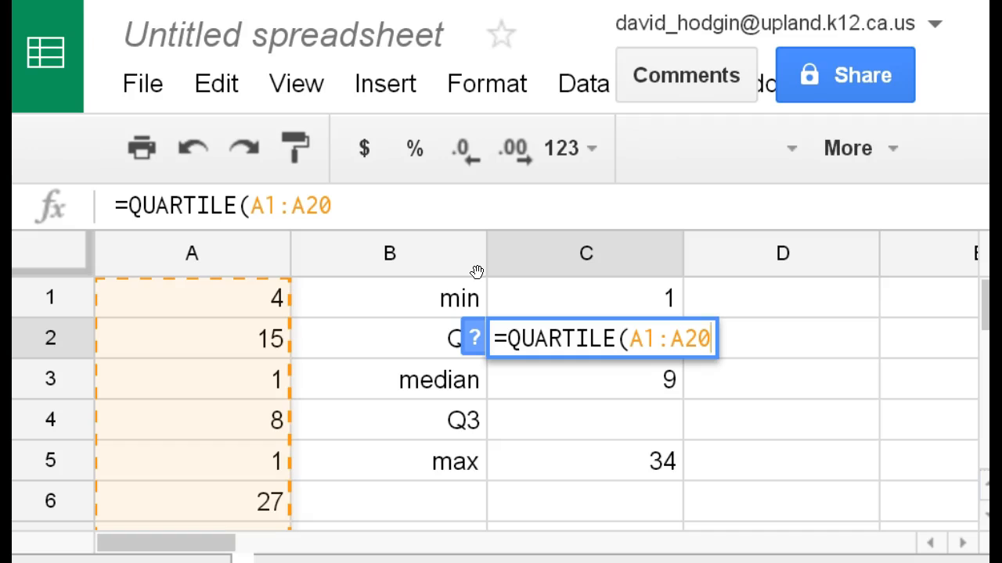
{"action": "type", "text": ")"}
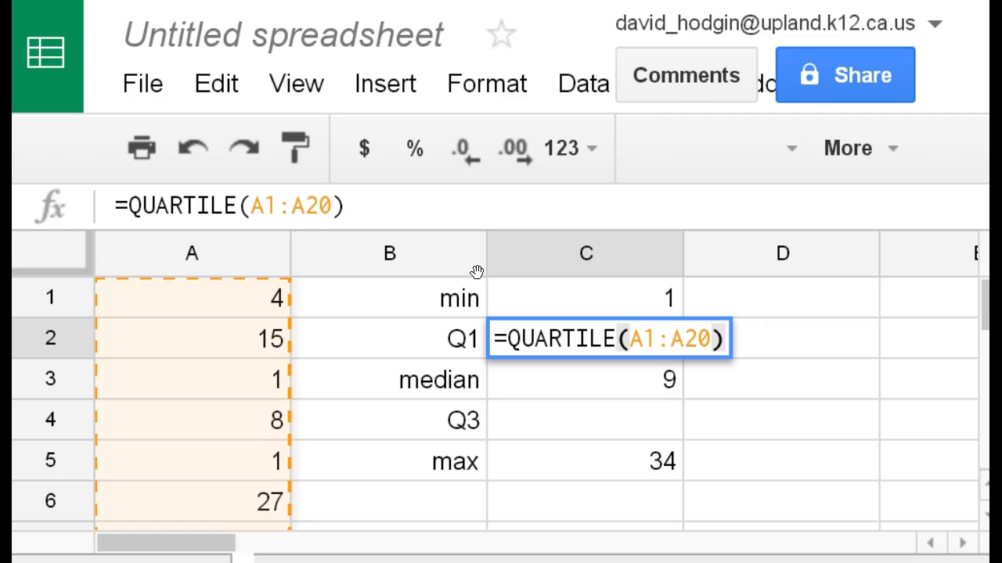
{"action": "key", "text": "Return"}
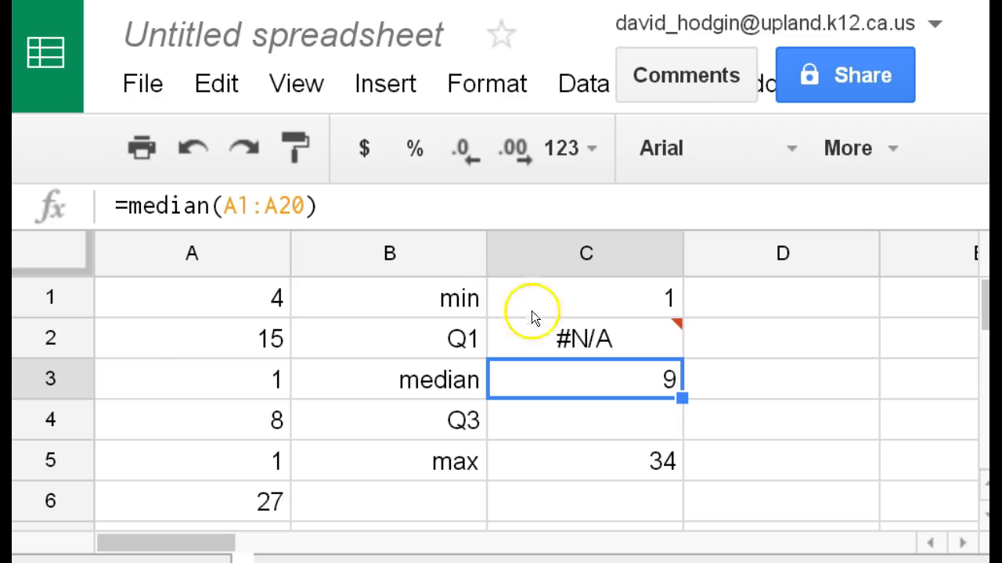
Step: Examine the error on the Q1 cell C2 and the arguments of its QUARTILE formula
{"action": "left_click", "coordinate": [596, 339]}
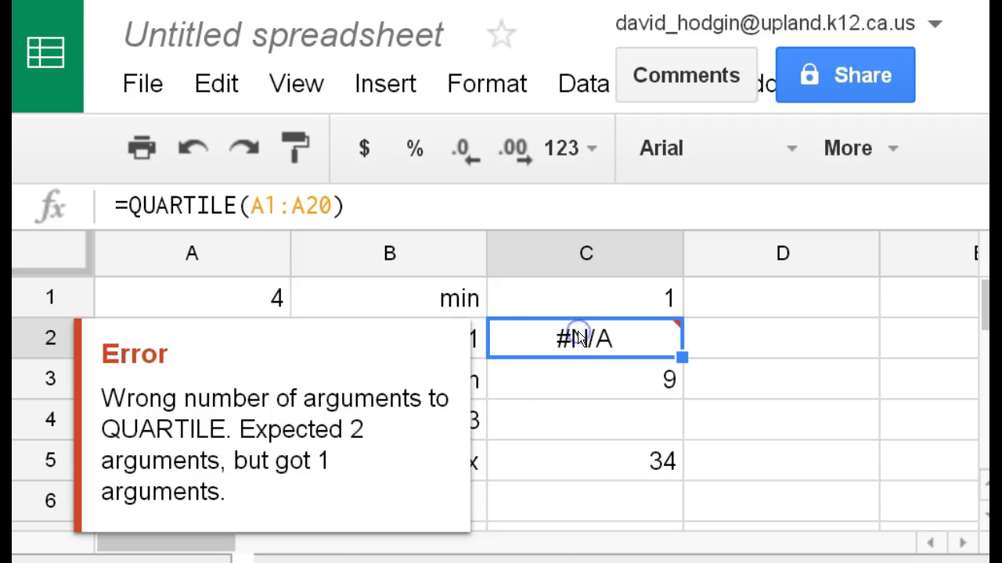
{"action": "left_click", "coordinate": [574, 367]}
{"action": "left_click", "coordinate": [571, 338]}
{"action": "double_click", "coordinate": [569, 338]}
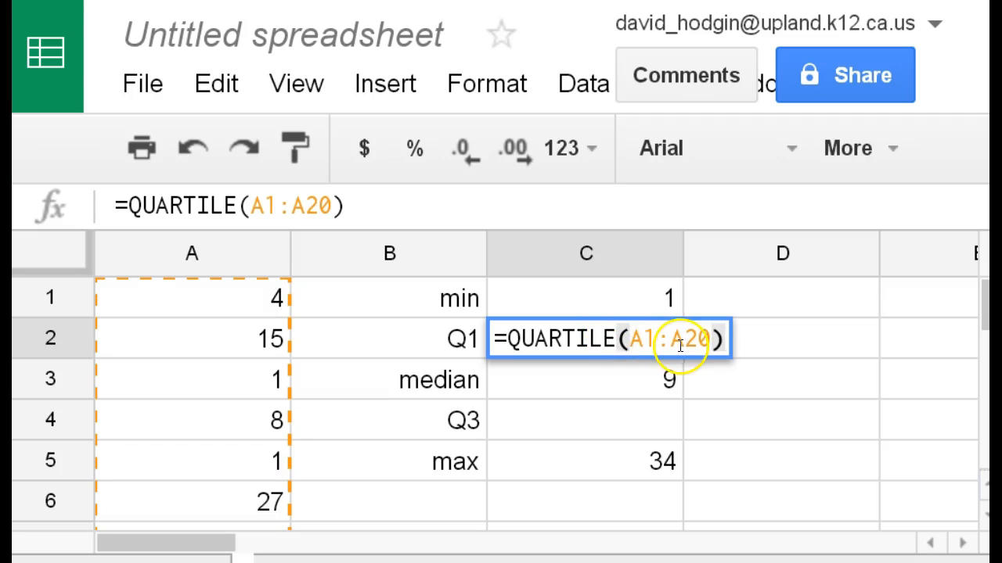
{"action": "left_click", "coordinate": [710, 338]}
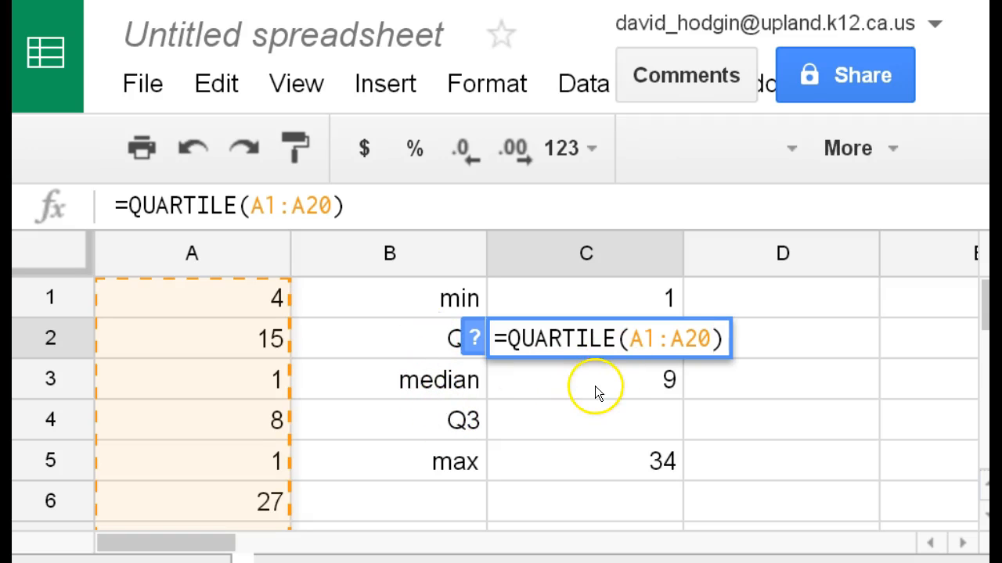
{"action": "left_click", "coordinate": [584, 409]}
{"action": "left_click", "coordinate": [577, 348]}
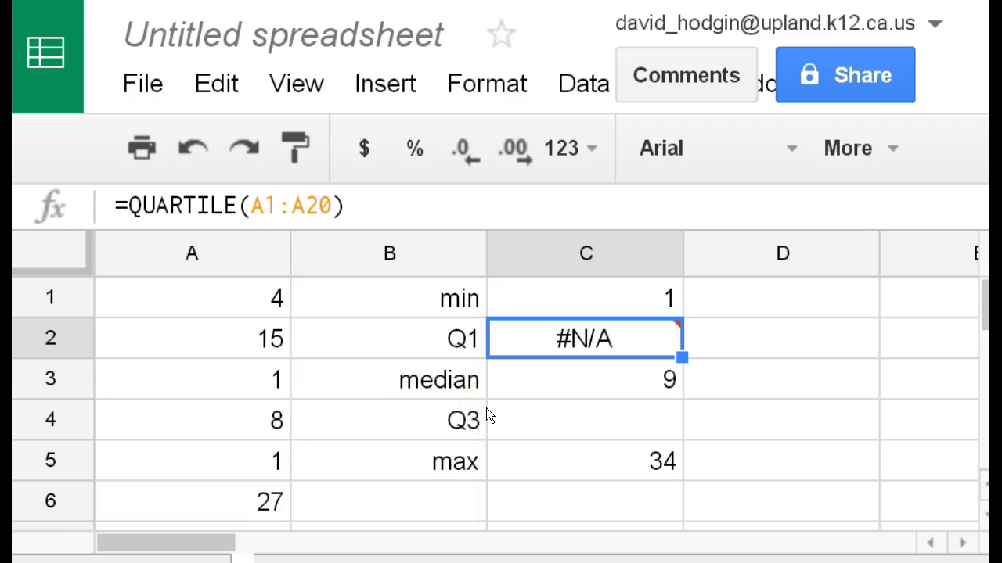
{"action": "mouse_move", "coordinate": [538, 347]}
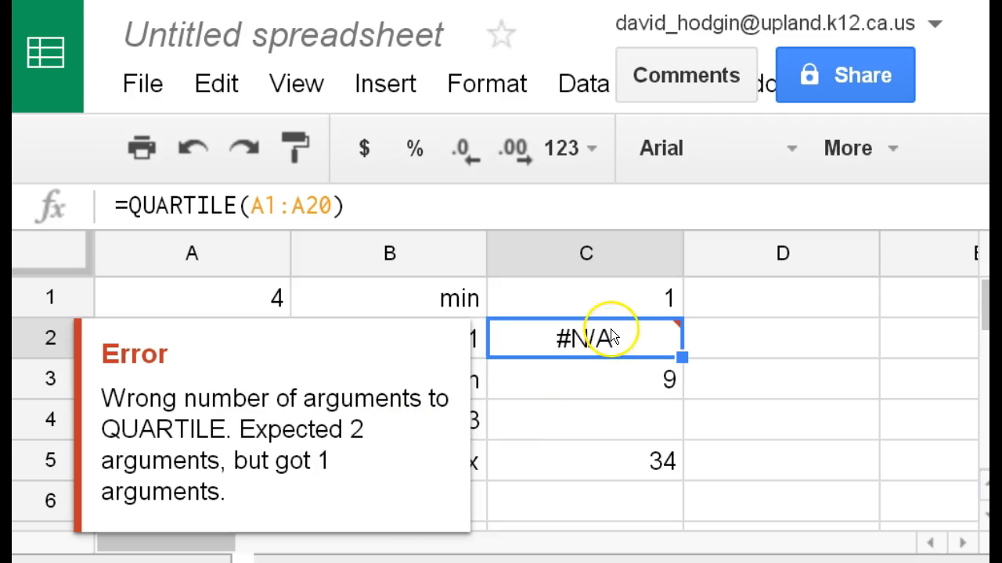
Step: Add 1 as the second argument of the Q1 formula in C2, making it =QUARTILE(A1:A20,1)
{"action": "left_click", "coordinate": [345, 208]}
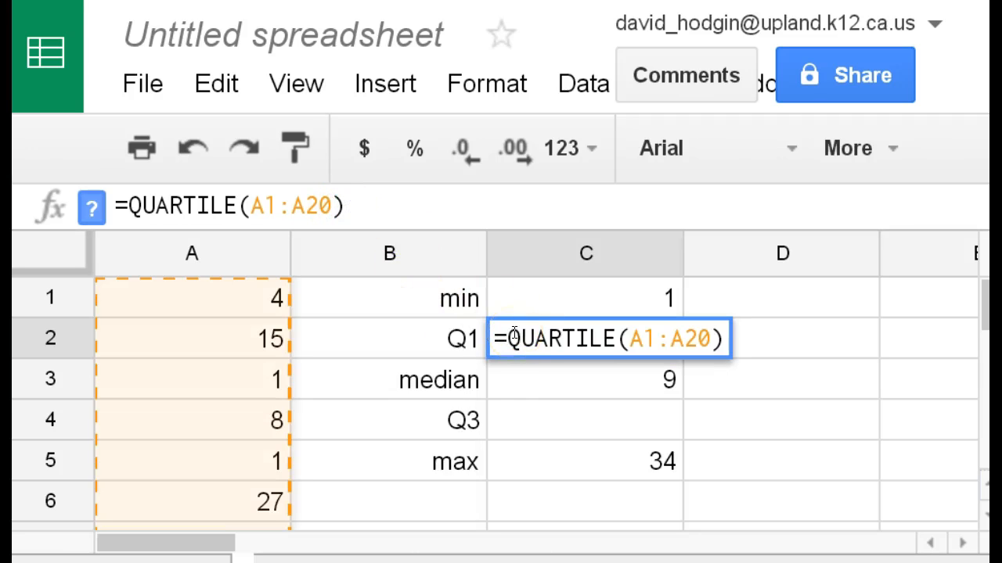
{"action": "type", "text": ","}
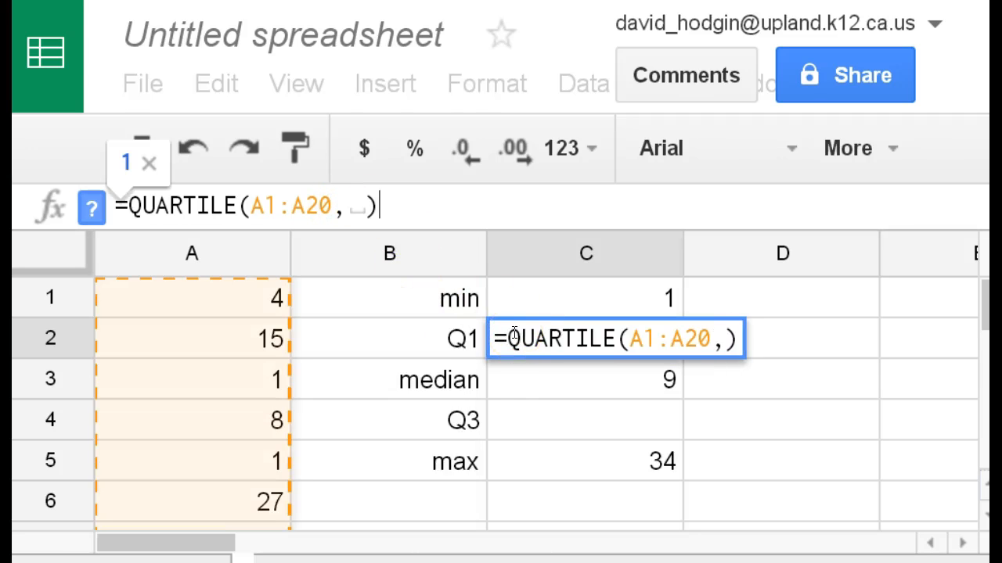
{"action": "key", "text": "Left"}
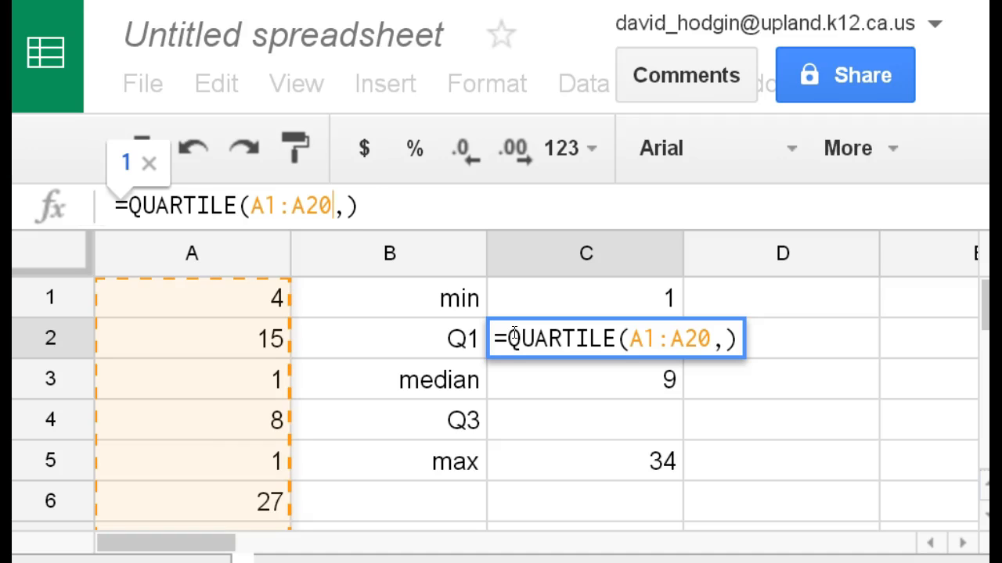
{"action": "key", "text": "Right"}
{"action": "type", "text": "1"}
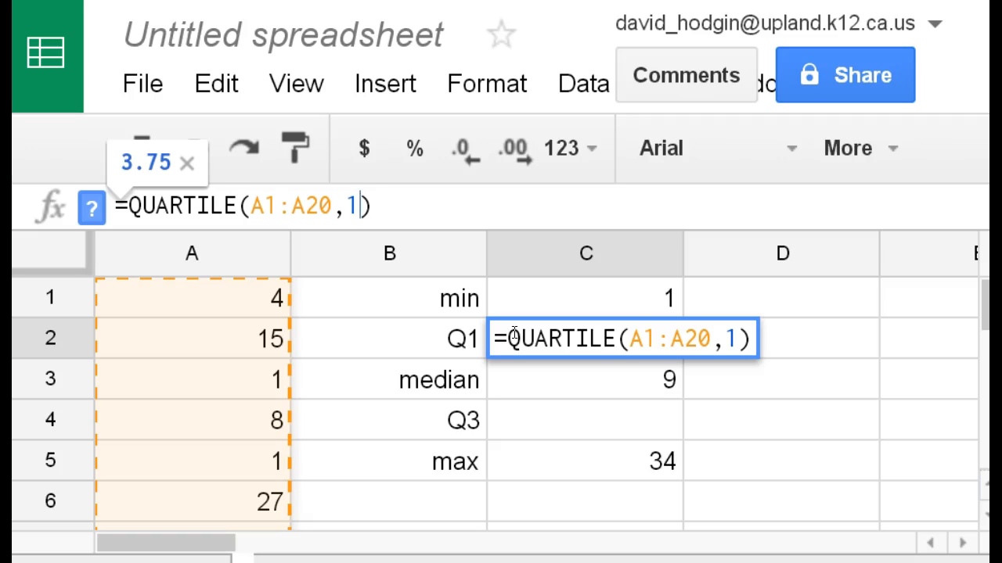
{"action": "key", "text": "Return"}
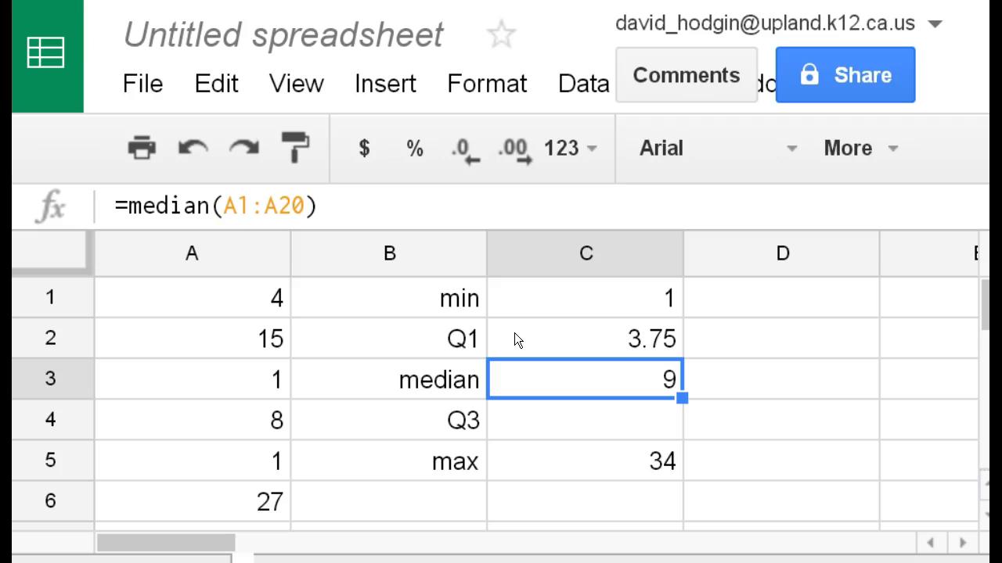
Step: Calculate the third quartile in C4, beside the Q3 label, with the formula =QUARTILE(A1:A20,3)
{"action": "left_click", "coordinate": [608, 331]}
{"action": "left_click", "coordinate": [617, 419]}
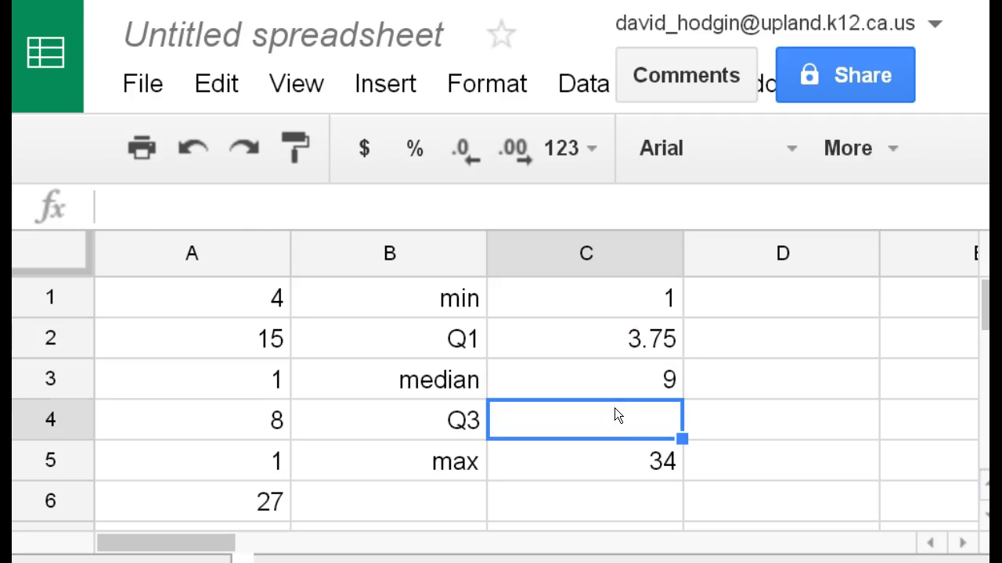
{"action": "type", "text": "=q"}
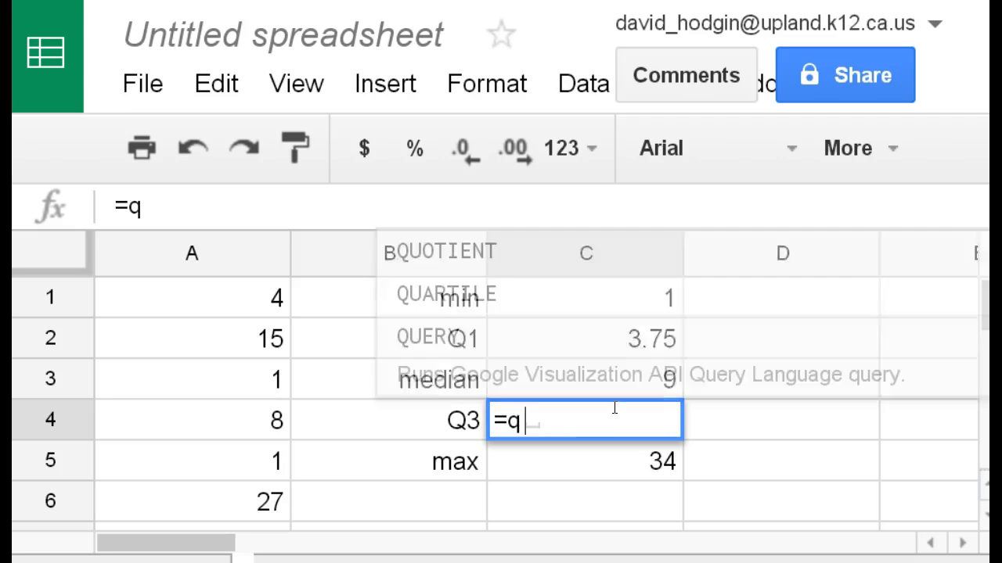
{"action": "type", "text": "uartile"}
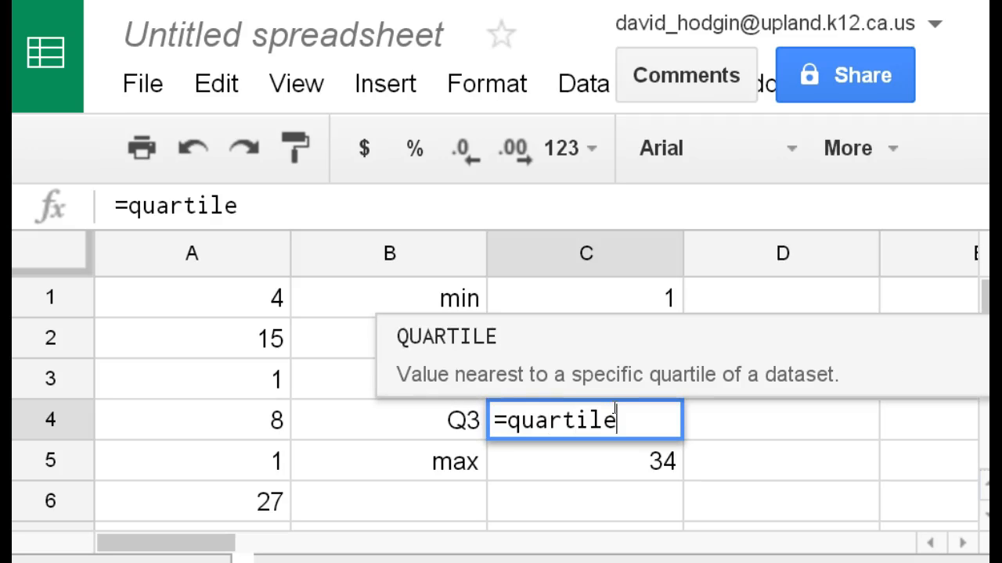
{"action": "left_click", "coordinate": [467, 339]}
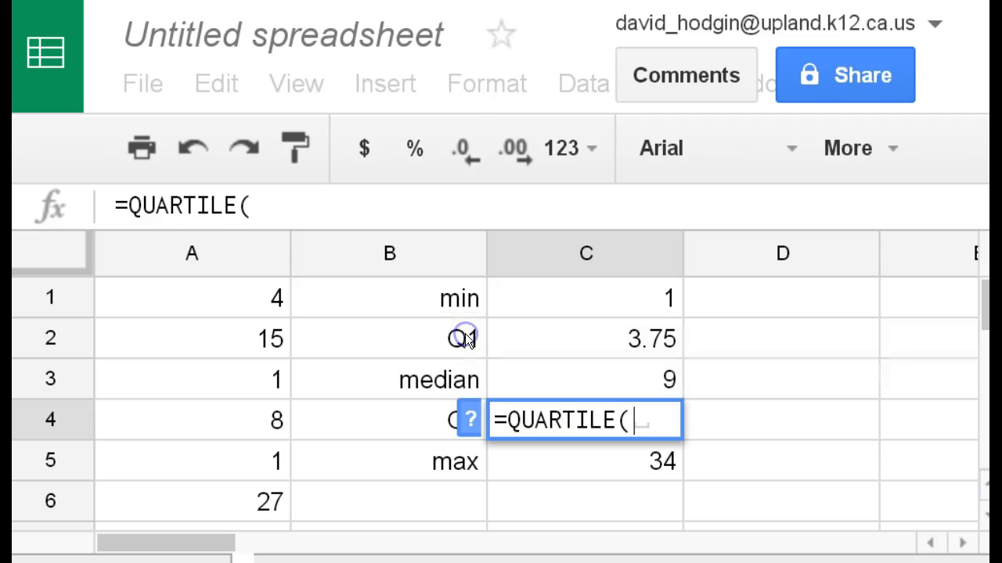
{"action": "type", "text": "A"}
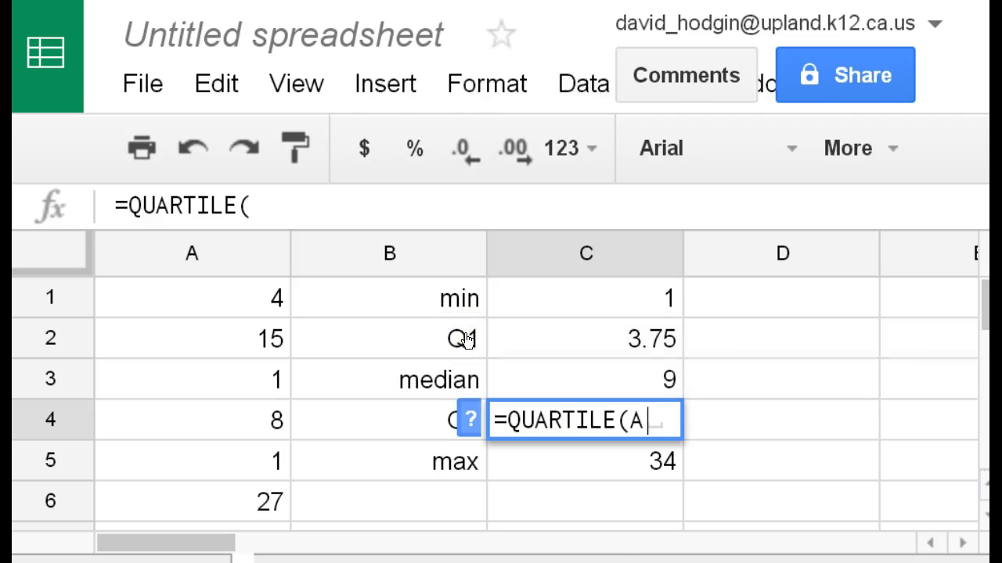
{"action": "type", "text": "1:"}
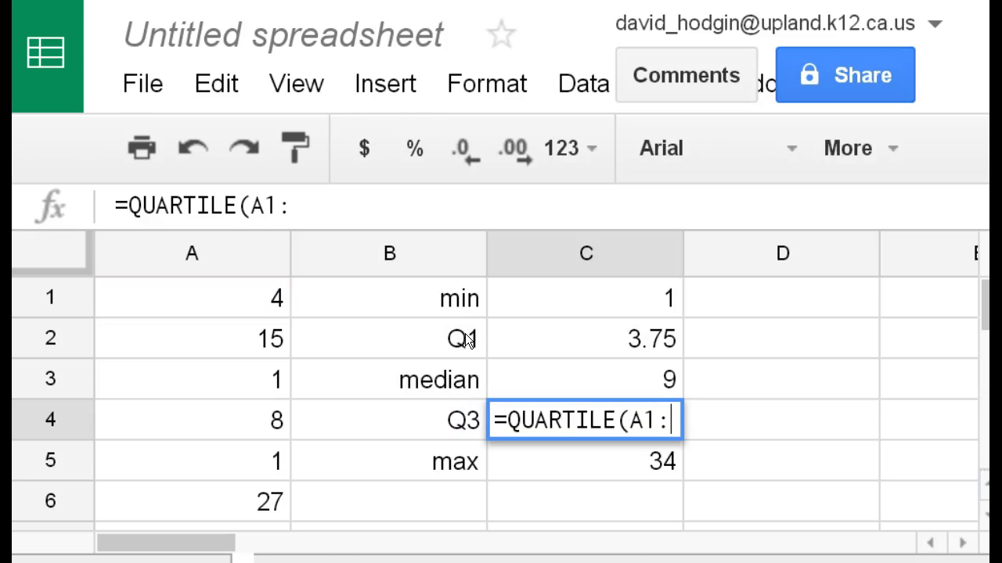
{"action": "type", "text": "A"}
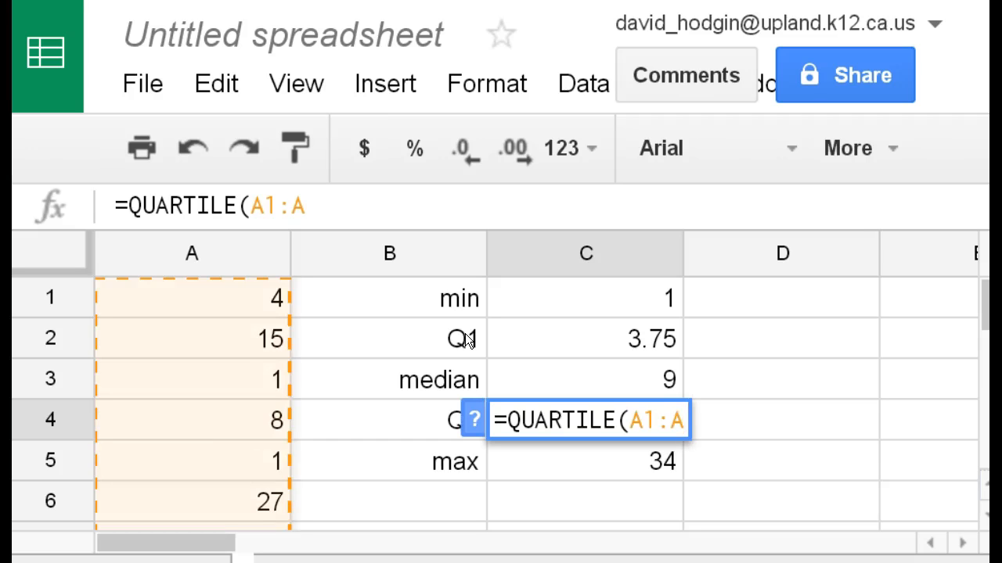
{"action": "type", "text": "20, "}
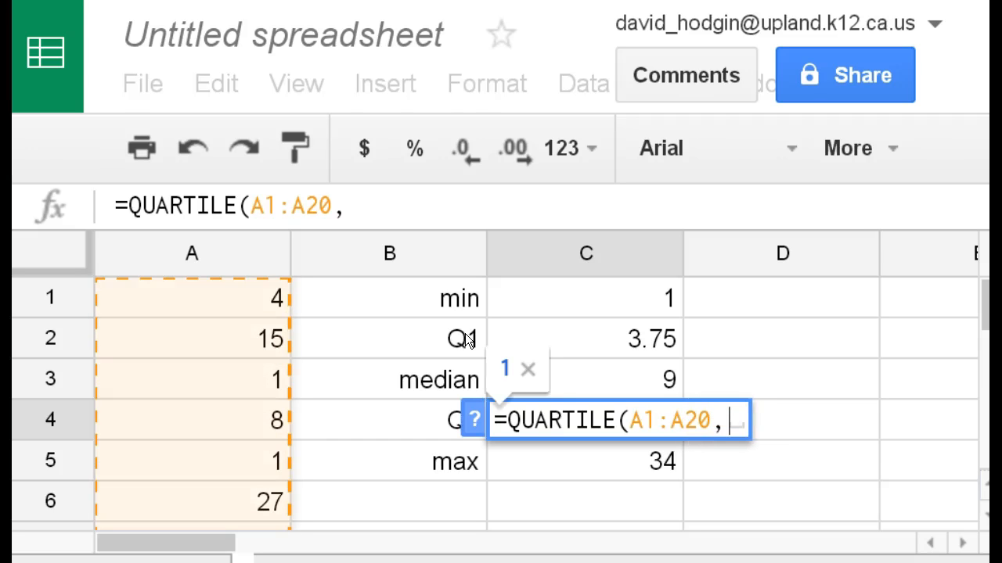
{"action": "type", "text": "3"}
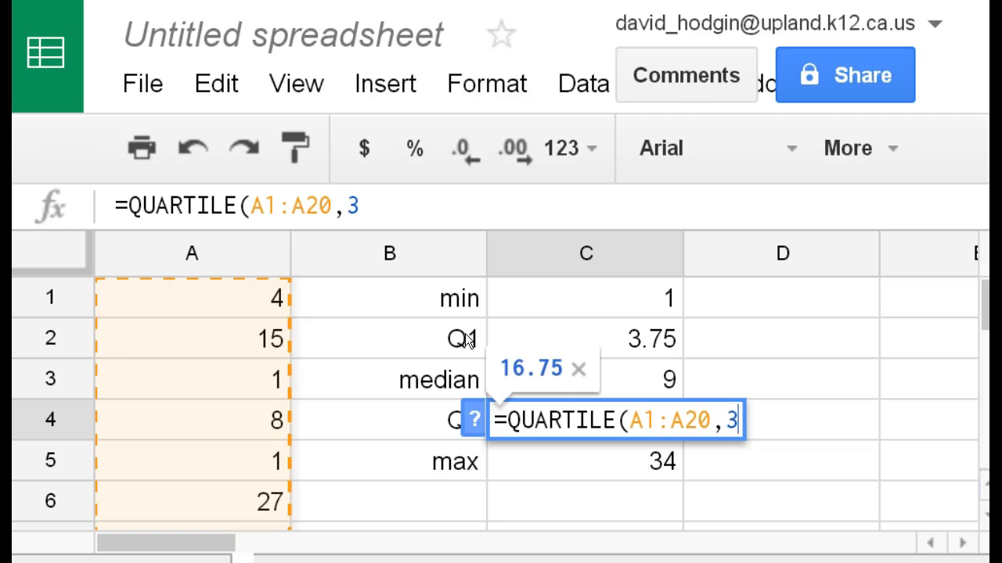
{"action": "type", "text": ")"}
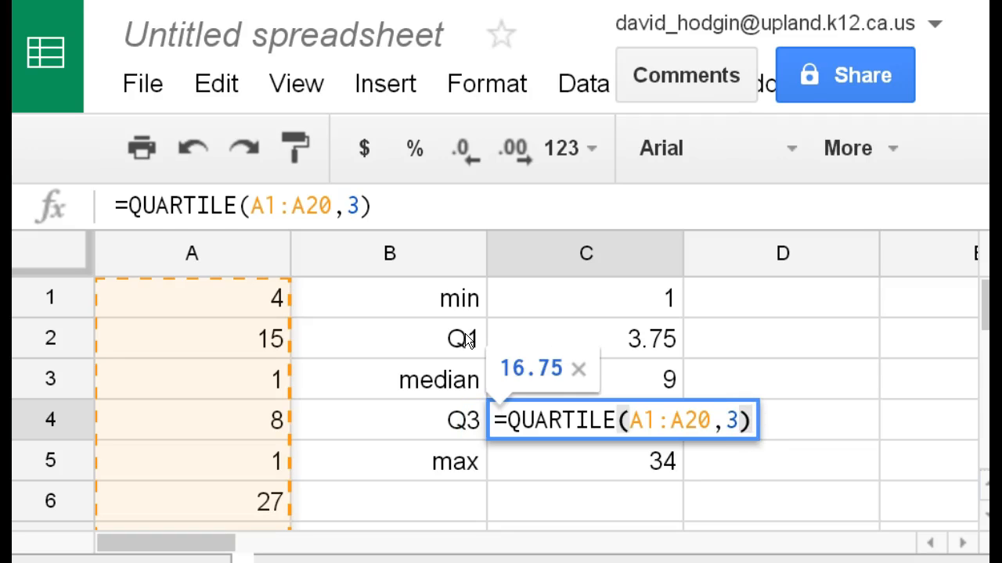
{"action": "key", "text": "Return"}
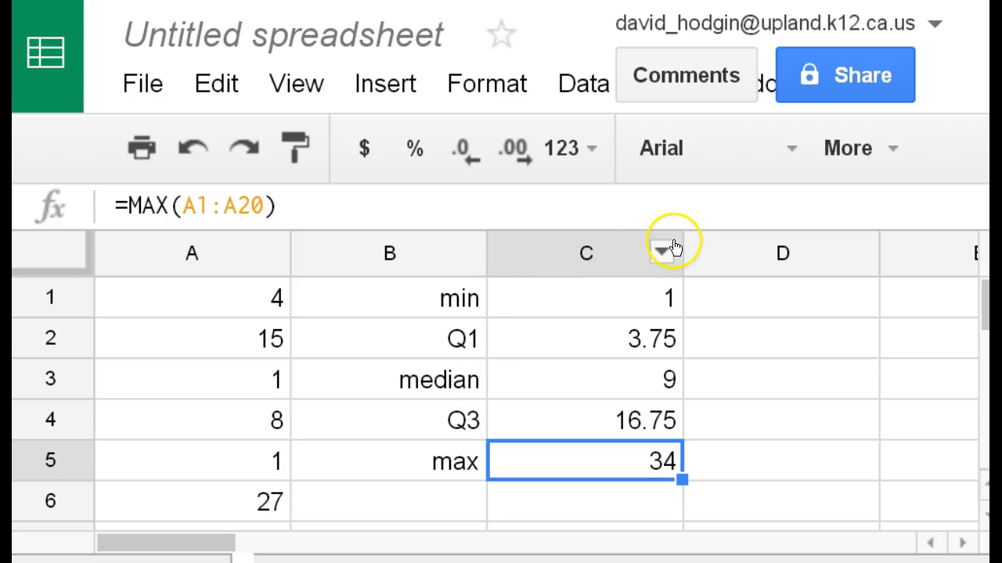
Step: Narrow column C so that it just fits the five summary values
{"action": "left_click_drag", "start_coordinate": [681, 241], "coordinate": [560, 240]}
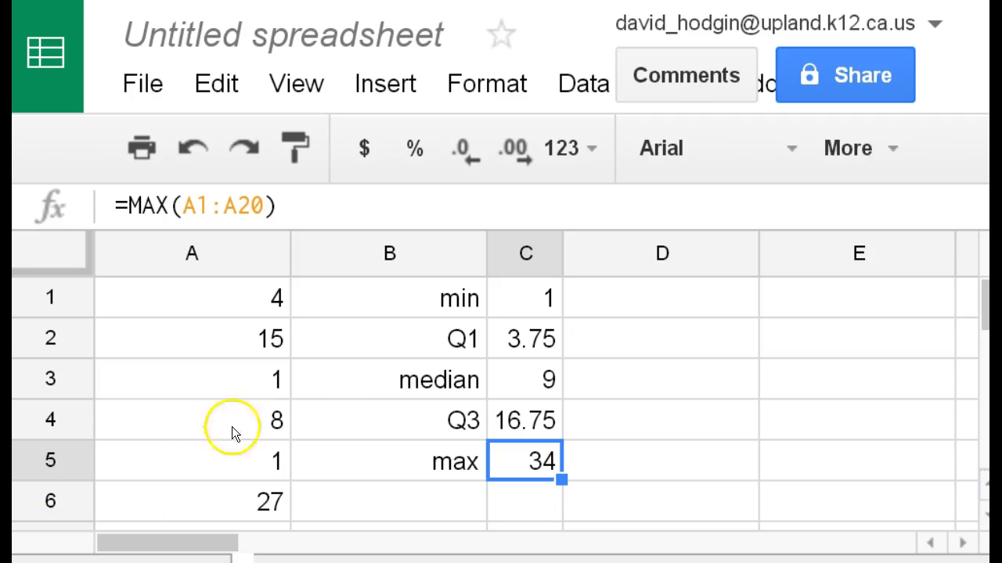
{"action": "scroll", "coordinate": [567, 423], "scroll_direction": "down", "scroll_amount": 1}
{"action": "scroll", "coordinate": [566, 423], "scroll_direction": "up", "scroll_amount": 1}
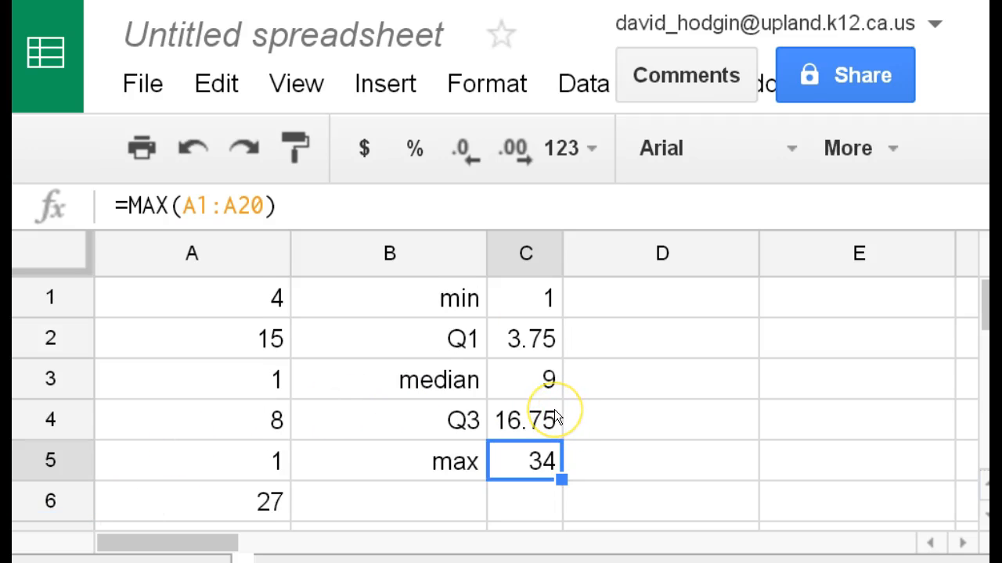
Step: Start a new chart from the five-number summary labels and values in B1:C5
{"action": "key", "text": "ctrl+minus"}
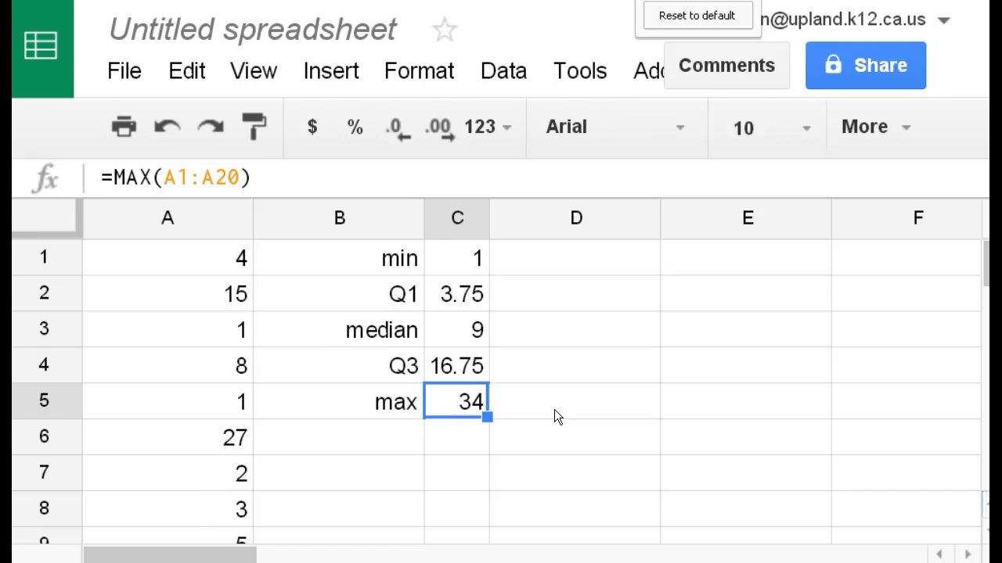
{"action": "key", "text": "ctrl+minus"}
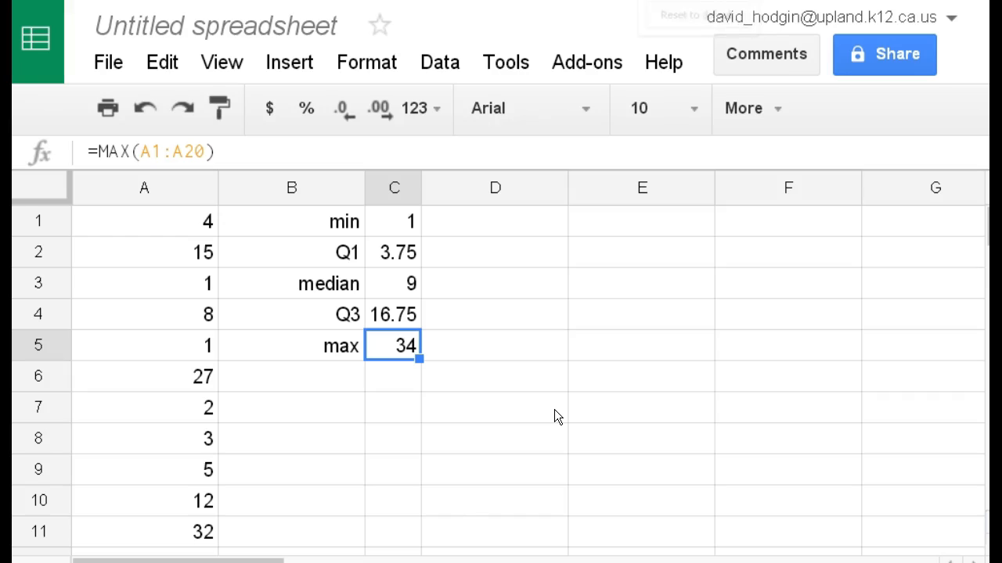
{"action": "key", "text": "ctrl+minus"}
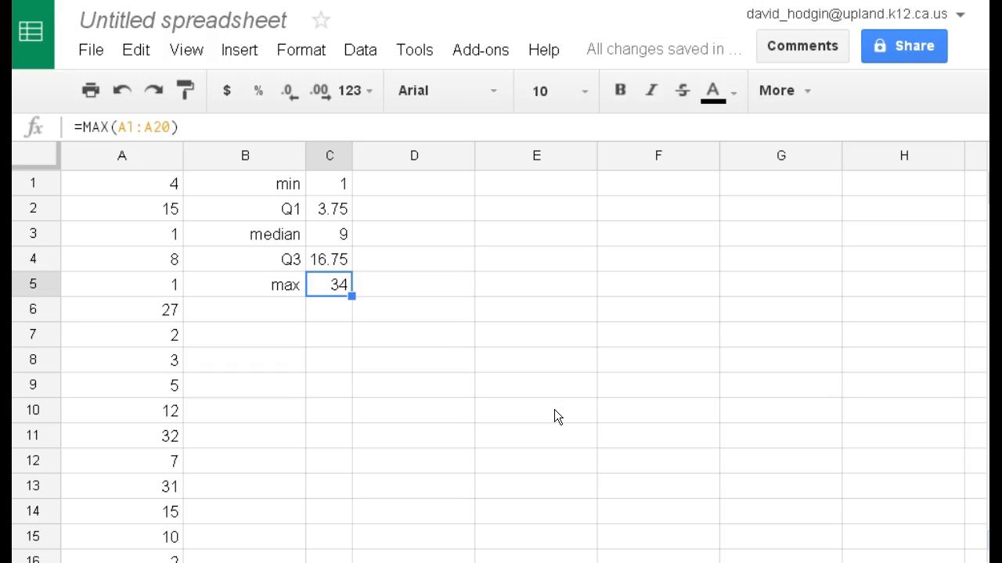
{"action": "left_click_drag", "start_coordinate": [238, 181], "coordinate": [328, 286]}
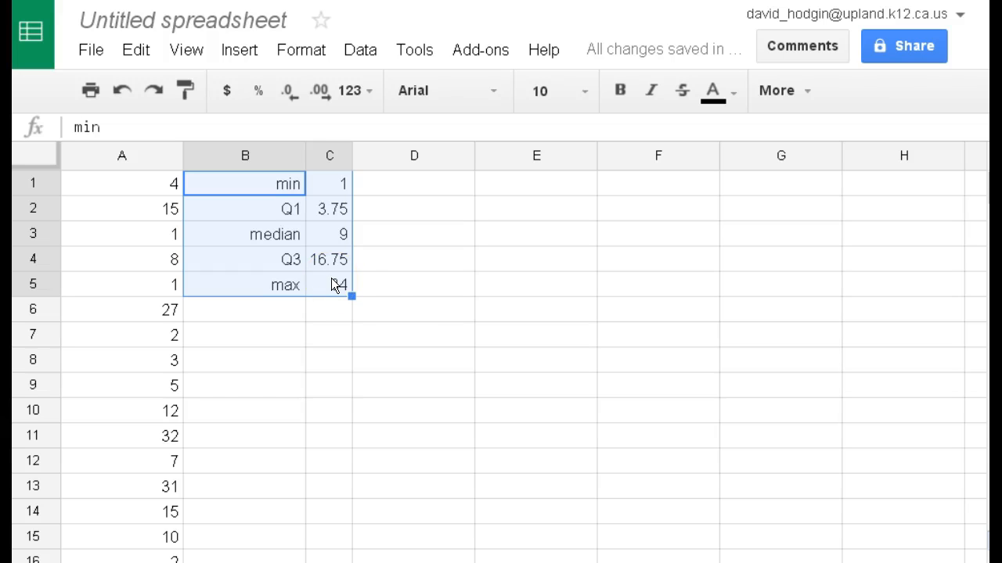
{"action": "left_click", "coordinate": [777, 96]}
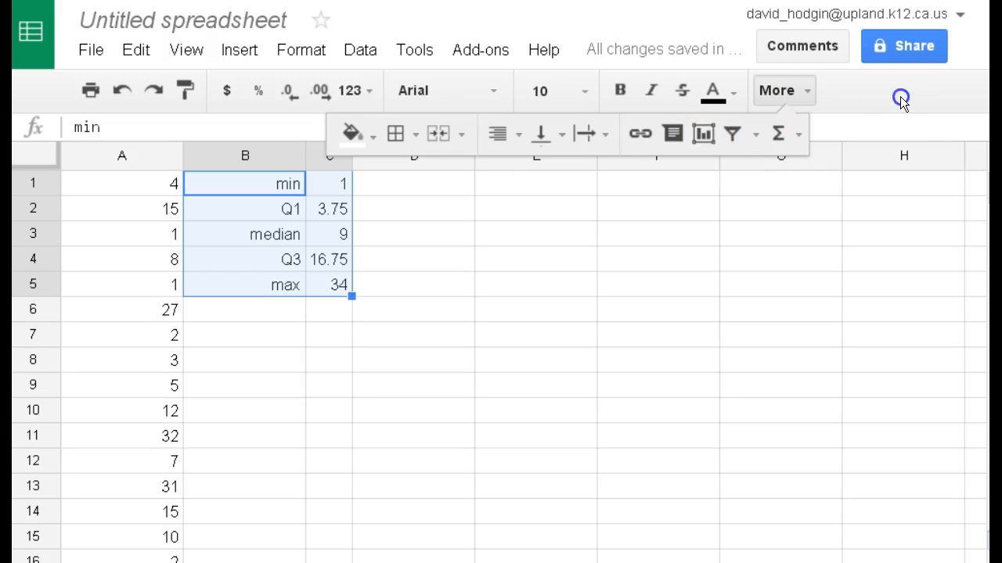
{"action": "left_click", "coordinate": [233, 53]}
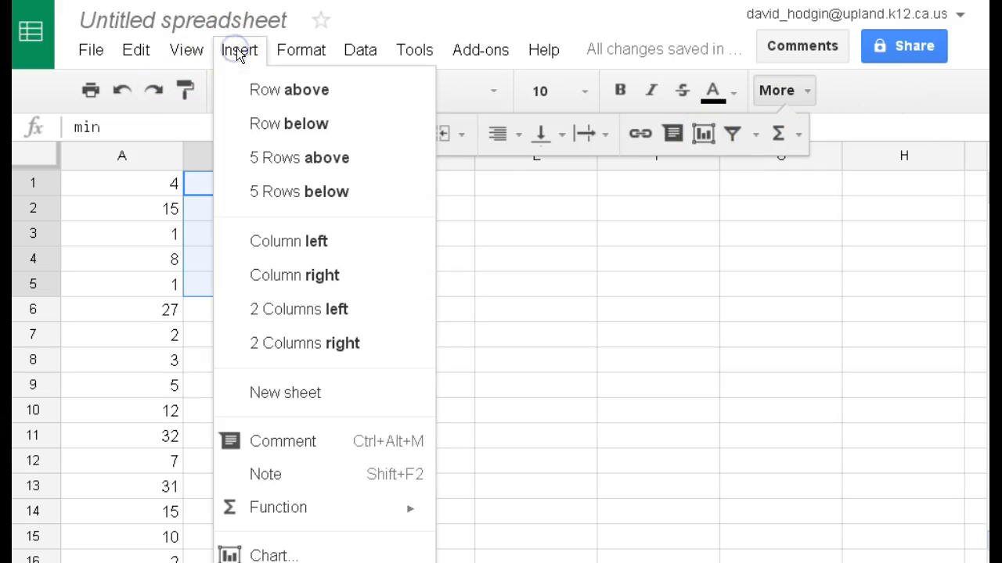
{"action": "left_click", "coordinate": [325, 460]}
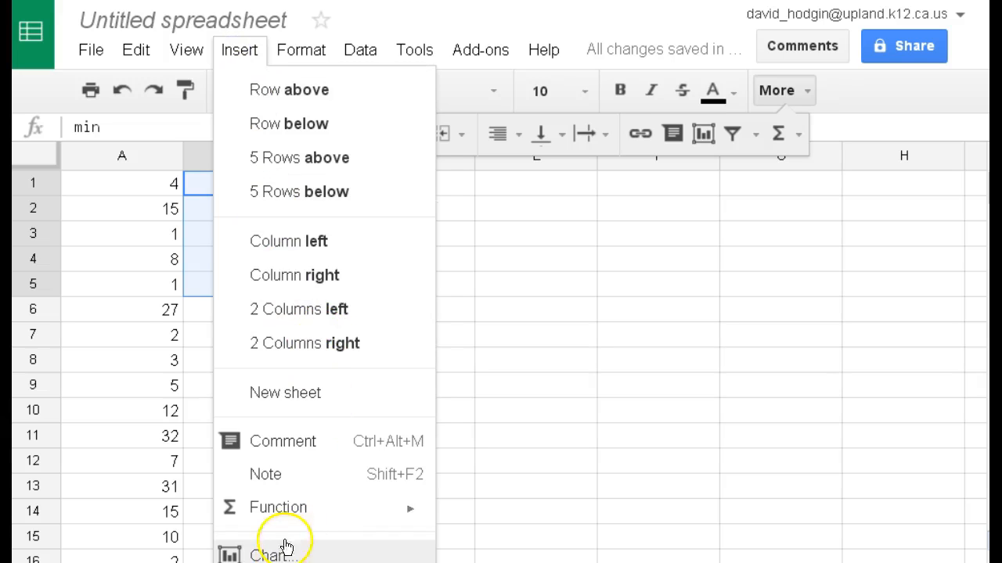
{"action": "left_click", "coordinate": [880, 79]}
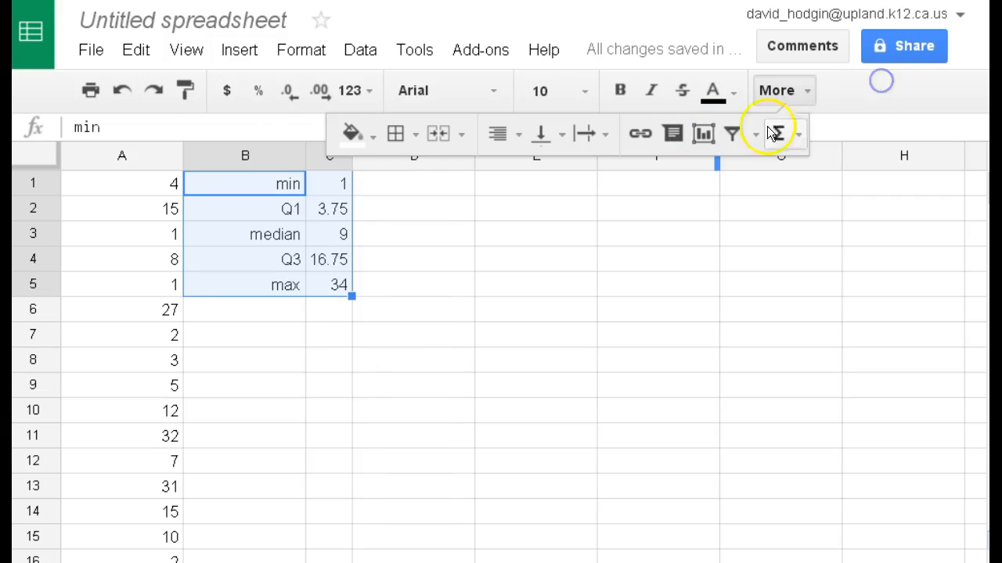
{"action": "left_click", "coordinate": [785, 88]}
{"action": "left_click", "coordinate": [787, 88]}
{"action": "left_click", "coordinate": [704, 135]}
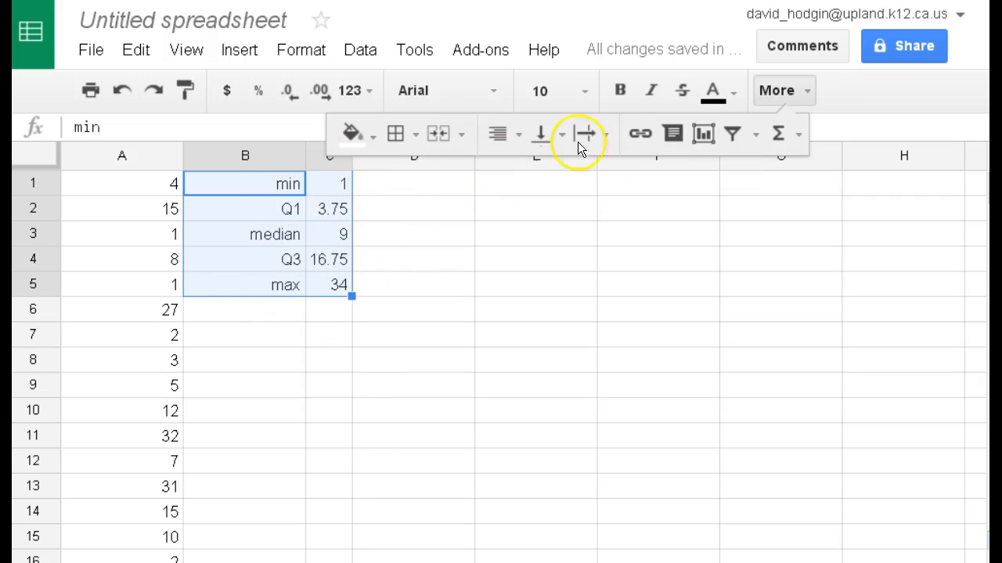
{"action": "left_click", "coordinate": [704, 135]}
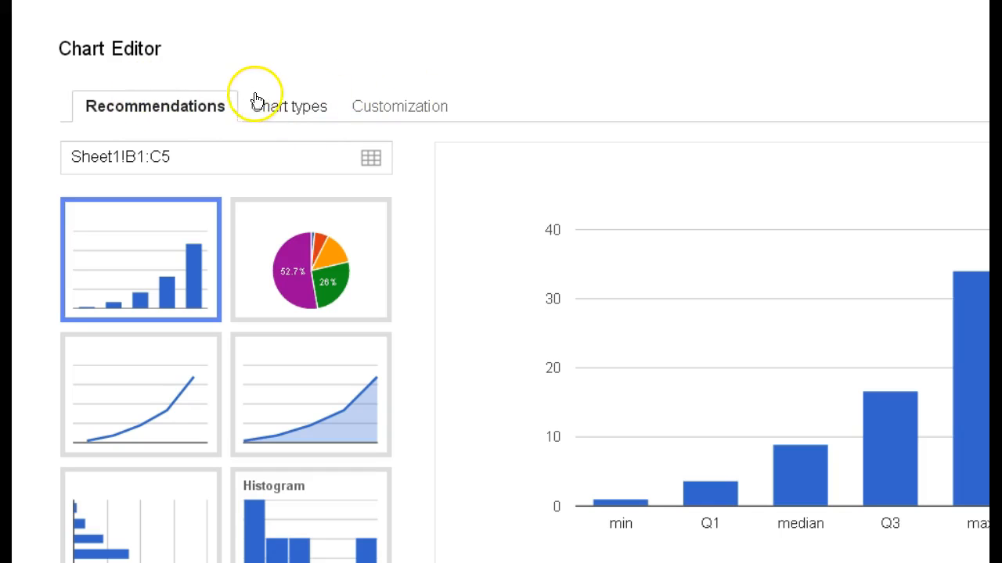
Step: Make it a candlestick chart with rows and columns switched, and place it on the sheet beside the summary values, starting at row 1
{"action": "left_click", "coordinate": [290, 108]}
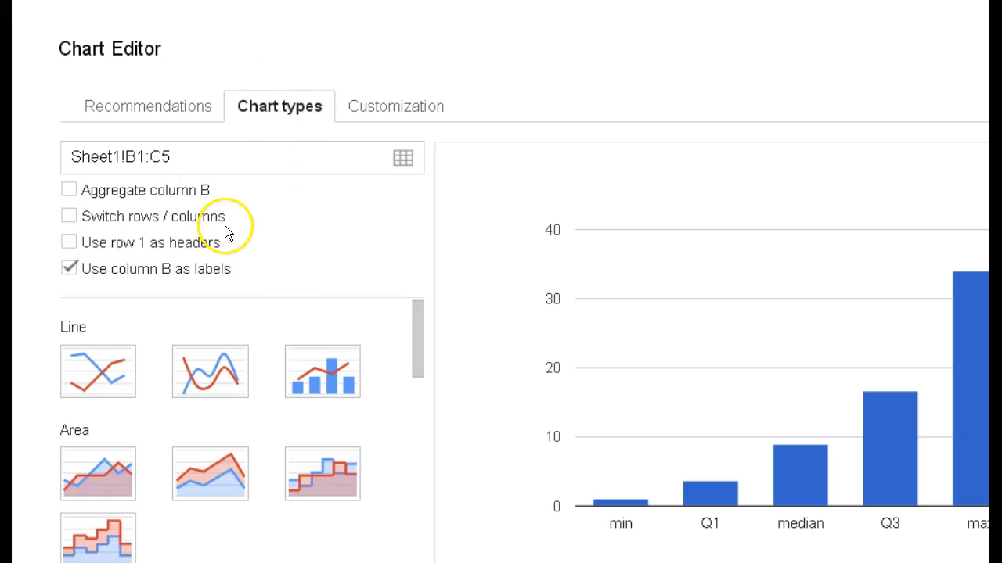
{"action": "left_click_drag", "start_coordinate": [422, 317], "coordinate": [419, 552]}
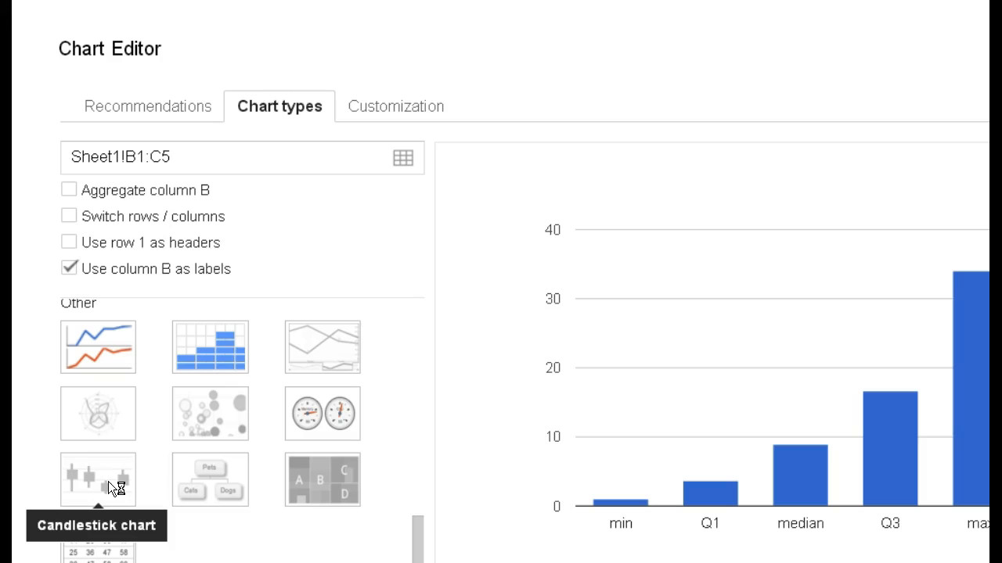
{"action": "left_click", "coordinate": [119, 465]}
{"action": "left_click", "coordinate": [100, 470]}
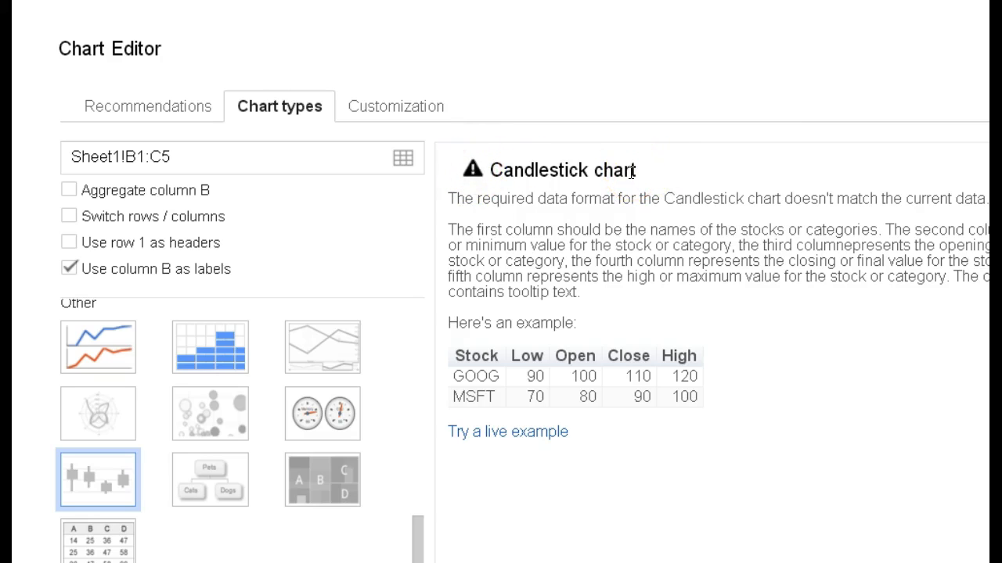
{"action": "left_click", "coordinate": [70, 217]}
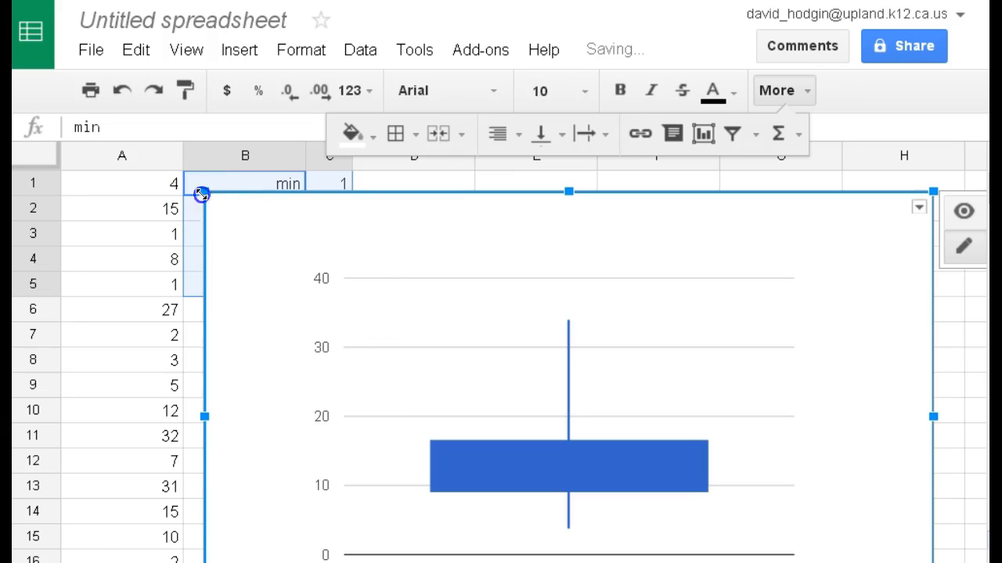
{"action": "left_click_drag", "start_coordinate": [201, 195], "coordinate": [513, 345]}
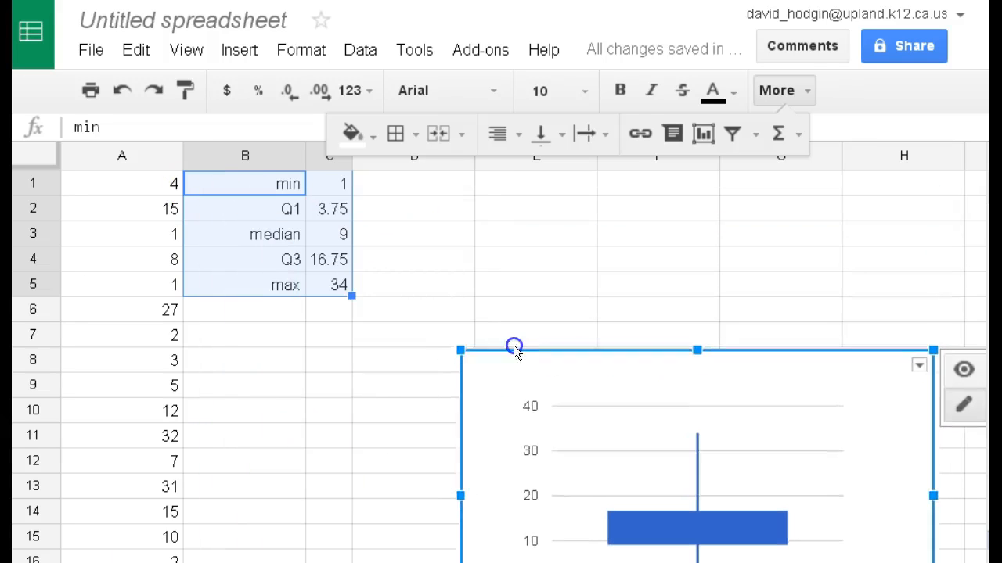
{"action": "left_click_drag", "start_coordinate": [588, 340], "coordinate": [517, 140]}
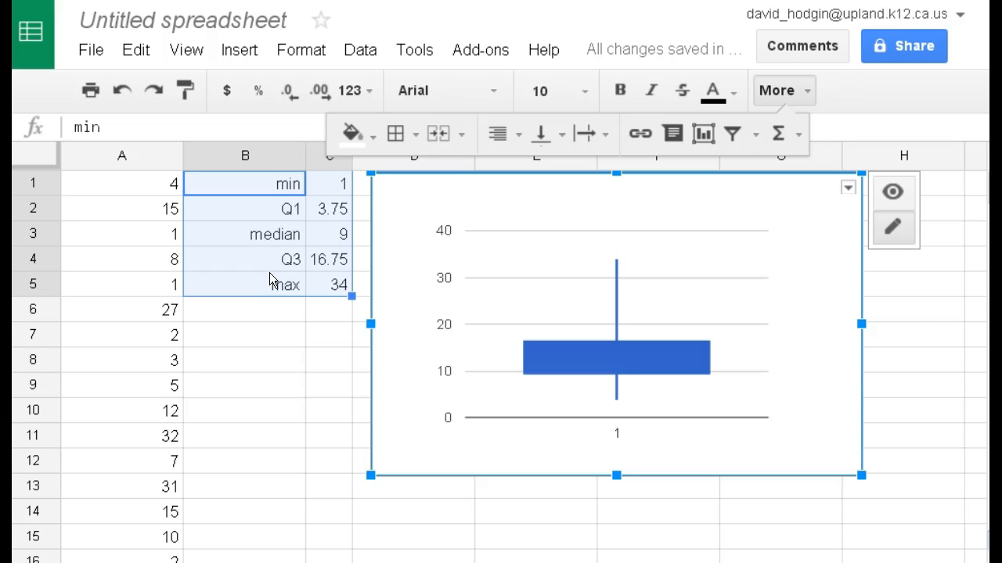
Step: Sort the sheet by column A in ascending order (A → Z) and check the sorted rows
{"action": "left_click", "coordinate": [148, 158]}
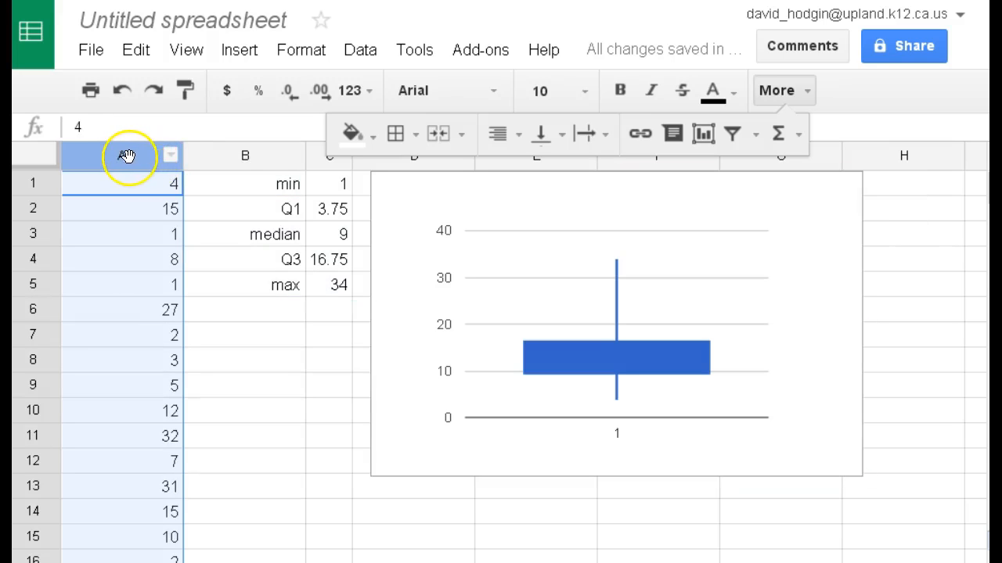
{"action": "left_click", "coordinate": [171, 158]}
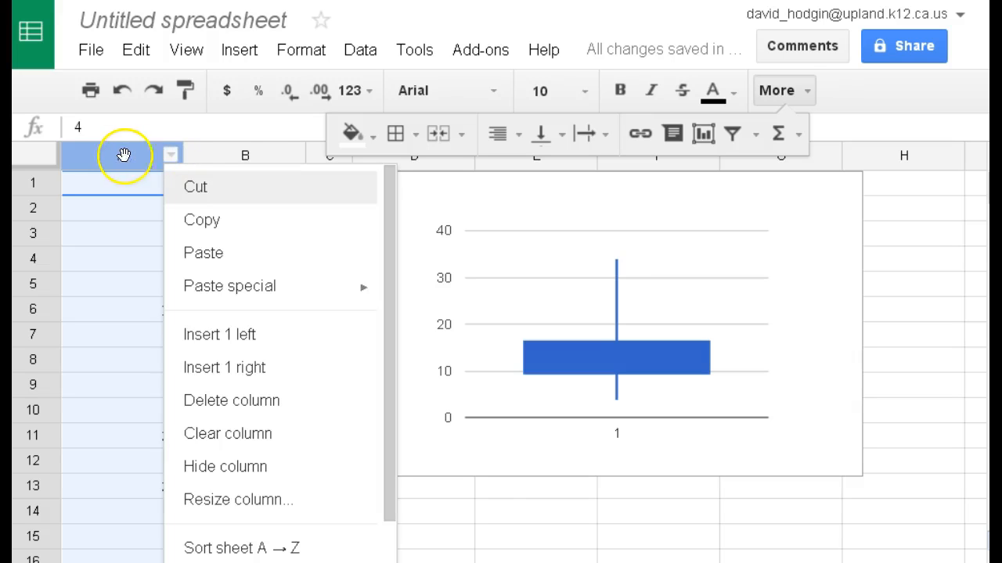
{"action": "left_click", "coordinate": [144, 158]}
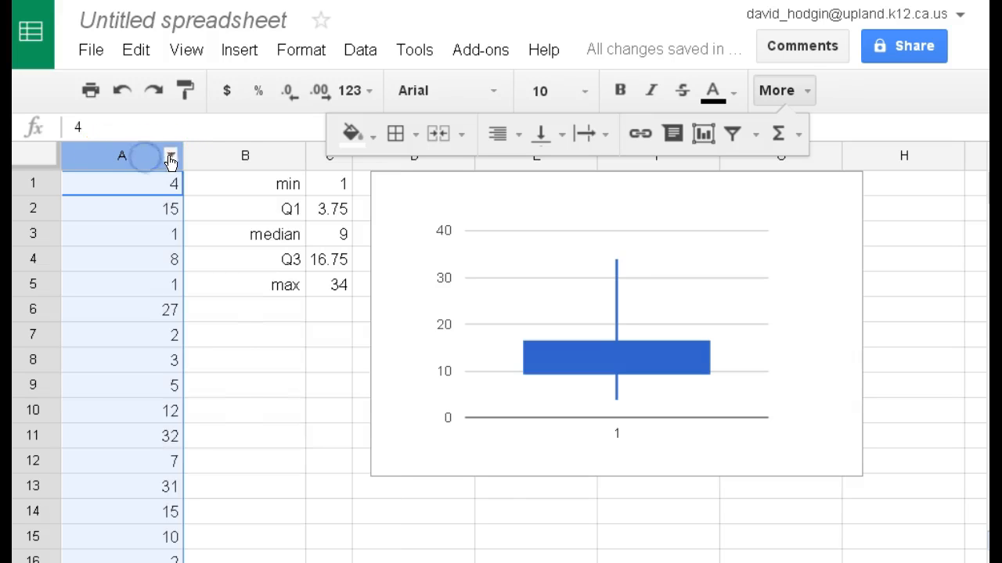
{"action": "left_click", "coordinate": [171, 160]}
{"action": "scroll", "coordinate": [238, 367], "scroll_direction": "down", "scroll_amount": 3}
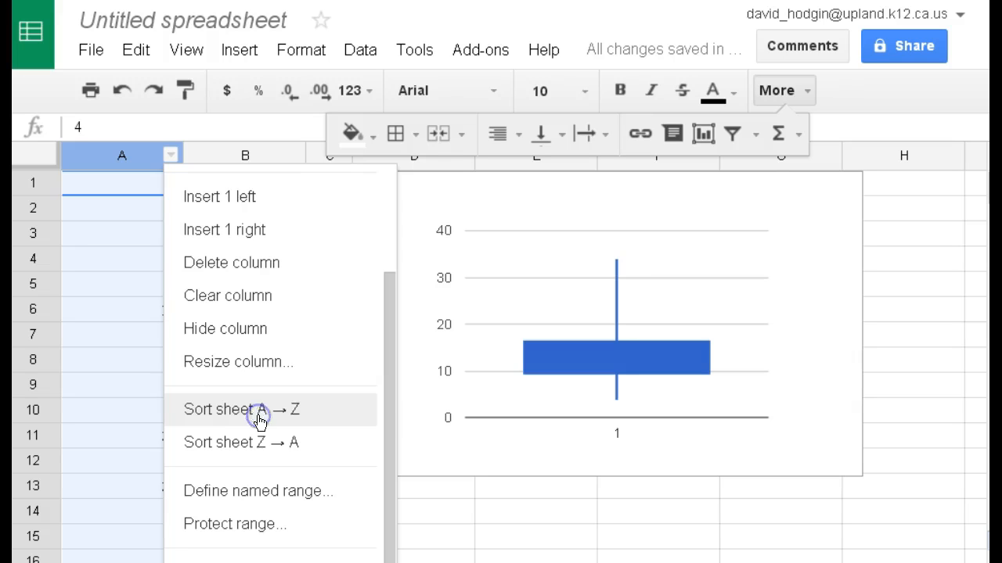
{"action": "left_click", "coordinate": [259, 420]}
{"action": "scroll", "coordinate": [152, 309], "scroll_direction": "down", "scroll_amount": 5}
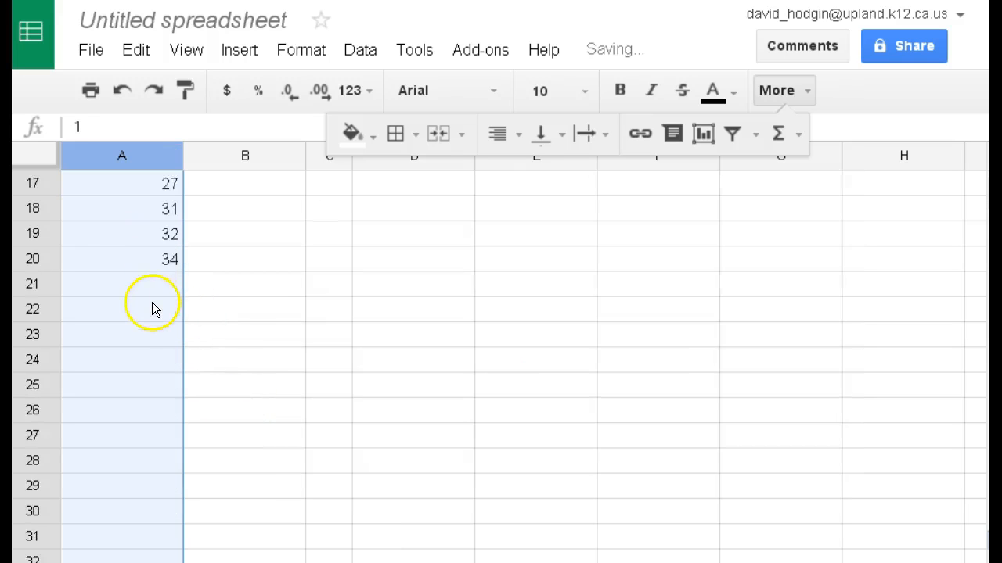
{"action": "scroll", "coordinate": [151, 309], "scroll_direction": "up", "scroll_amount": 5}
{"action": "scroll", "coordinate": [141, 281], "scroll_direction": "down", "scroll_amount": 5}
{"action": "scroll", "coordinate": [141, 279], "scroll_direction": "up", "scroll_amount": 5}
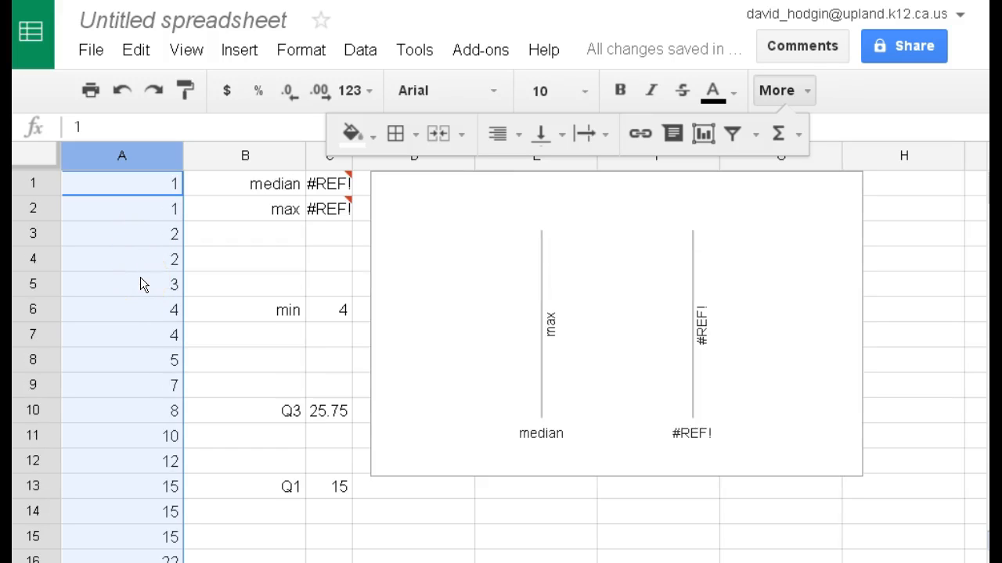
Step: Undo the column A sort and check the restored five-number summary cells in columns B and C
{"action": "key", "text": "ctrl+z"}
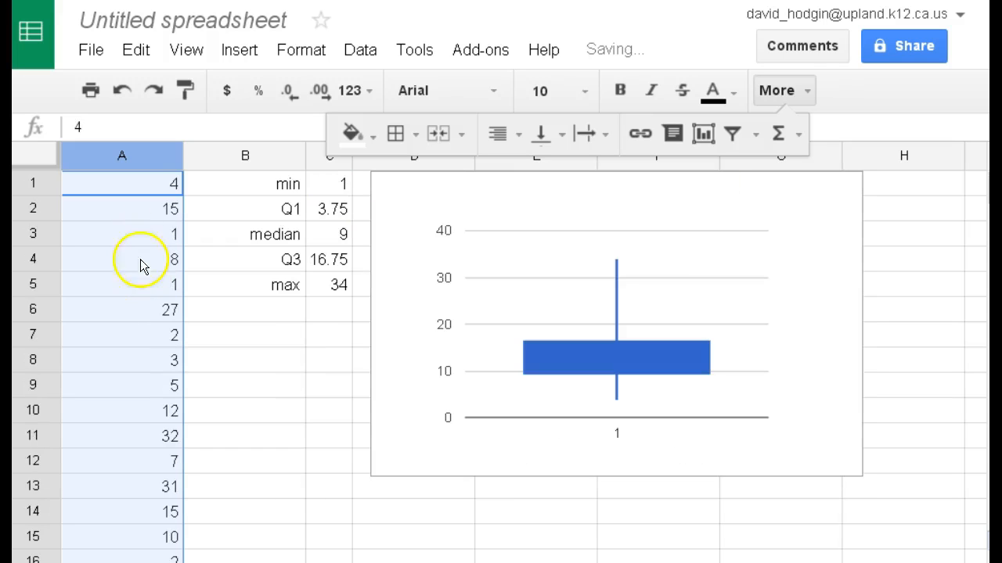
{"action": "scroll", "coordinate": [170, 270], "scroll_direction": "down", "scroll_amount": 3}
{"action": "scroll", "coordinate": [169, 270], "scroll_direction": "up", "scroll_amount": 3}
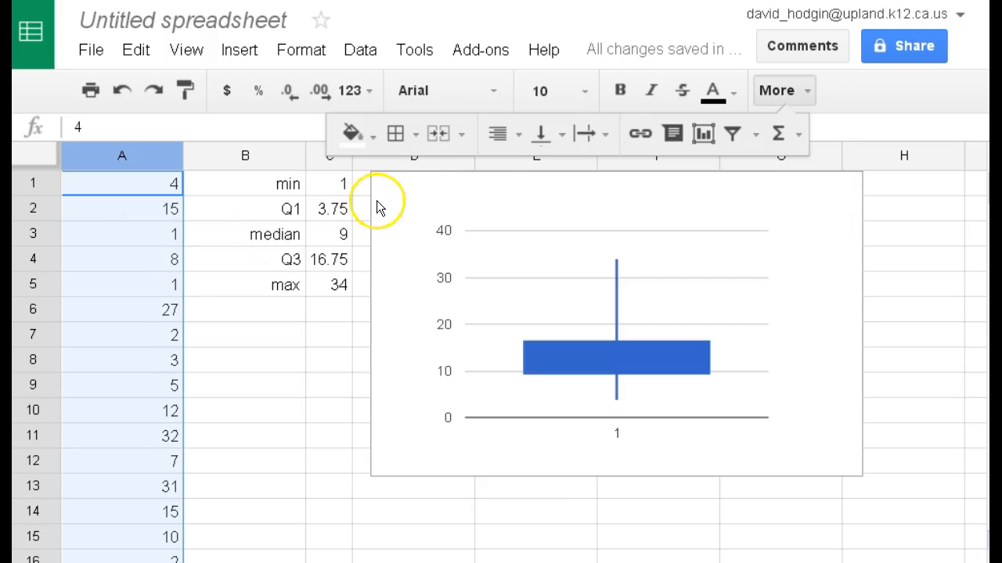
{"action": "left_click", "coordinate": [339, 189]}
{"action": "left_click", "coordinate": [331, 239]}
{"action": "left_click", "coordinate": [331, 263]}
{"action": "left_click", "coordinate": [331, 288]}
{"action": "left_click", "coordinate": [294, 285]}
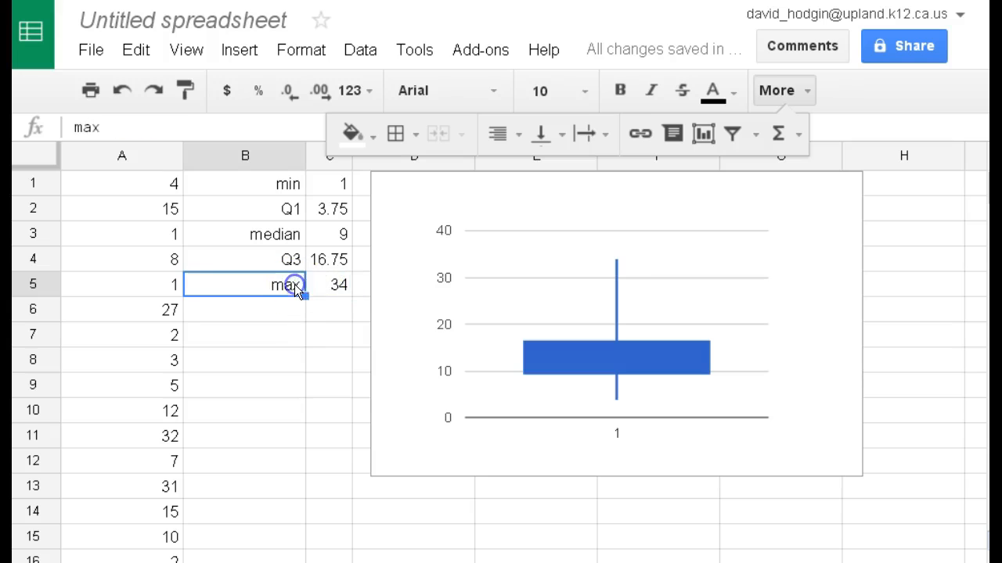
Step: Enter the label "mean" in cell B7, below the five-number summary labels
{"action": "left_click", "coordinate": [270, 332]}
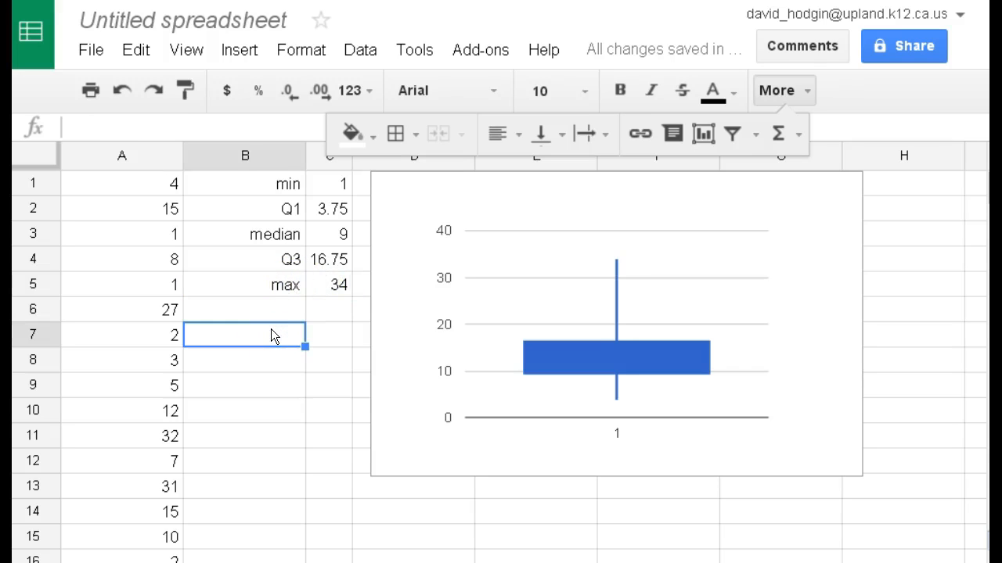
{"action": "type", "text": "a"}
{"action": "key", "text": "BackSpace"}
{"action": "type", "text": "mean"}
{"action": "key", "text": "Return"}
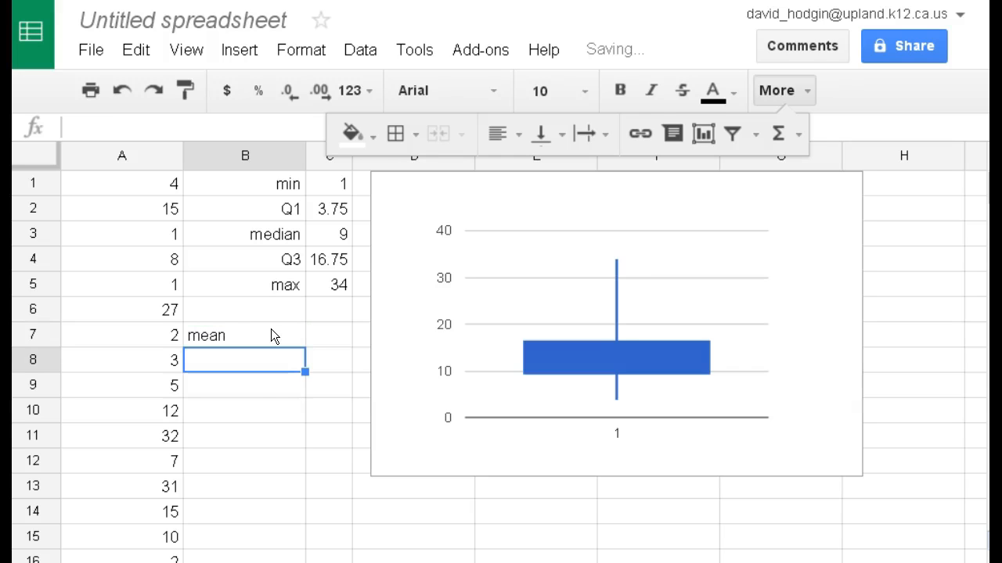
Step: Calculate the mean of the data in cell C7 with the formula =AVERAGE(A1:A20)
{"action": "left_click", "coordinate": [325, 342]}
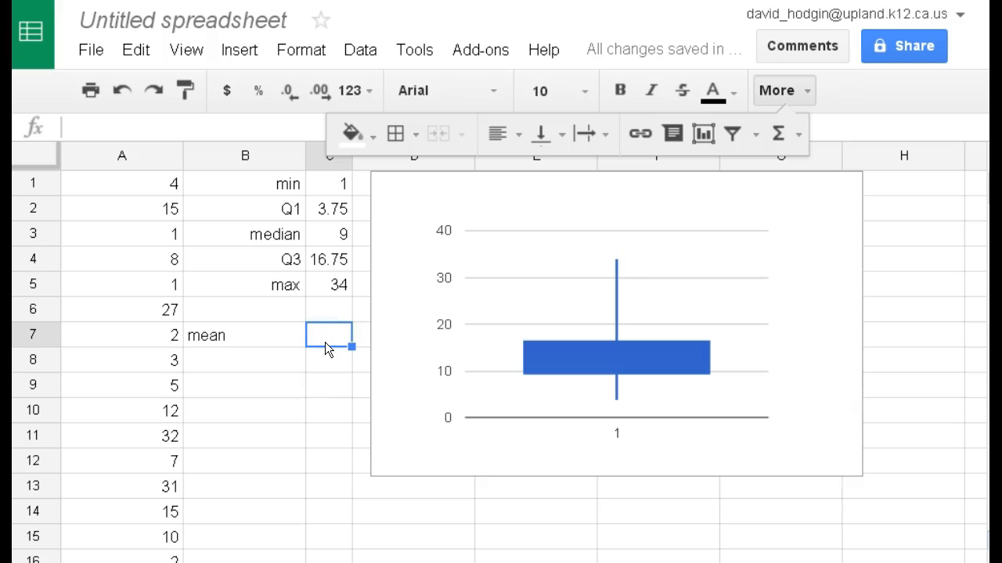
{"action": "type", "text": "="}
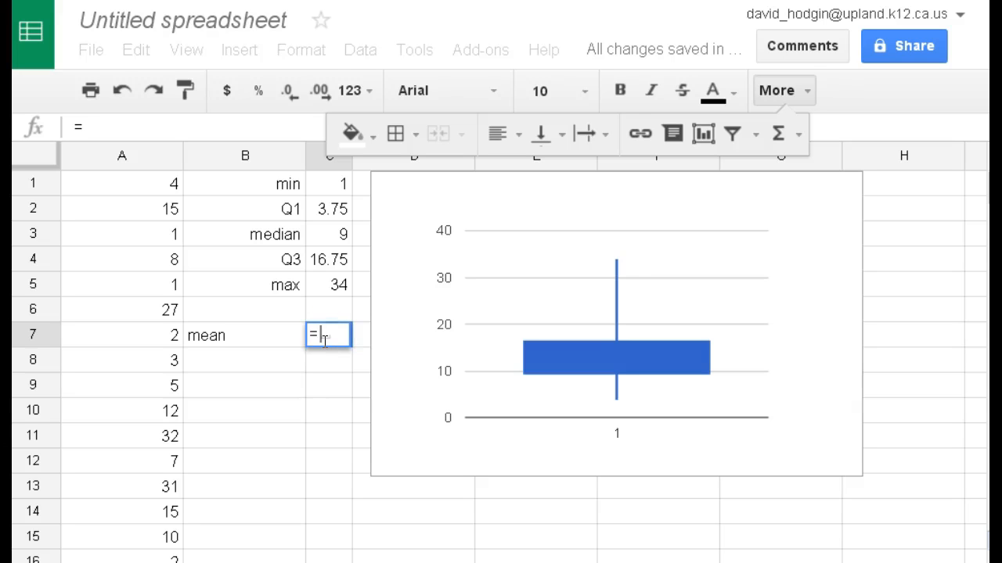
{"action": "type", "text": "me"}
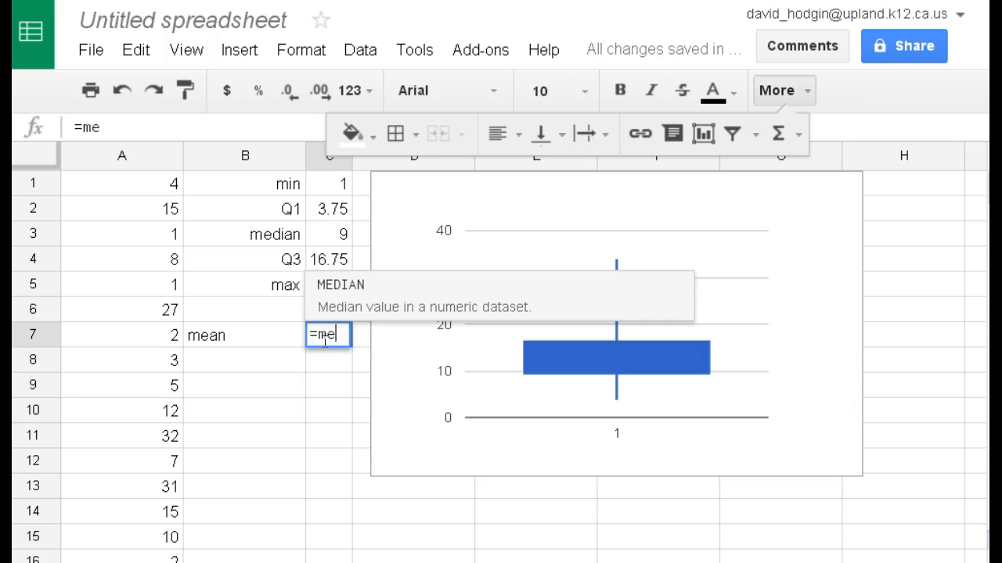
{"action": "key", "text": "BackSpace"}
{"action": "key", "text": "BackSpace"}
{"action": "type", "text": "ve"}
{"action": "key", "text": "BackSpace"}
{"action": "key", "text": "BackSpace"}
{"action": "type", "text": "ave"}
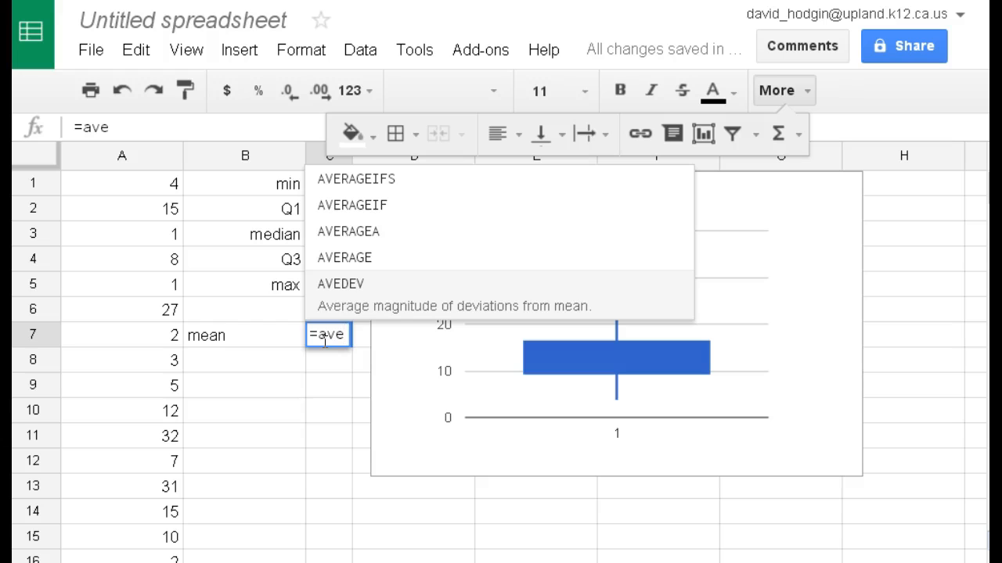
{"action": "left_click", "coordinate": [361, 270]}
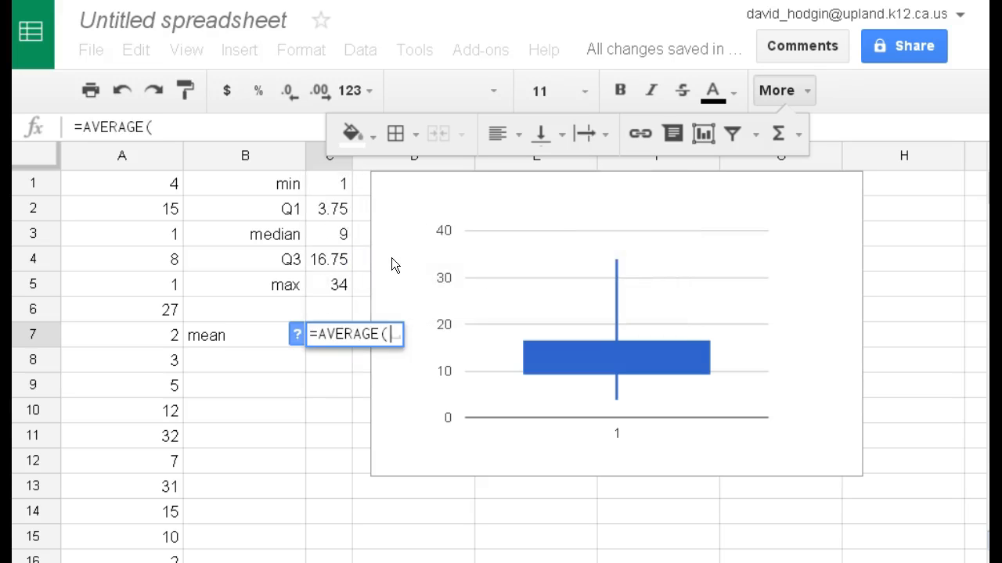
{"action": "type", "text": "A1:A2"}
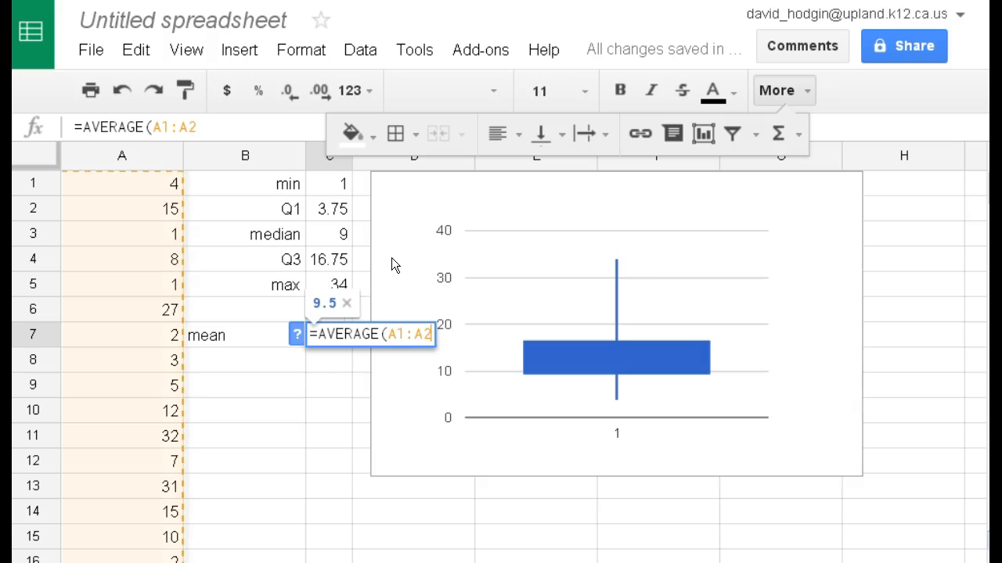
{"action": "type", "text": "0)"}
{"action": "key", "text": "Return"}
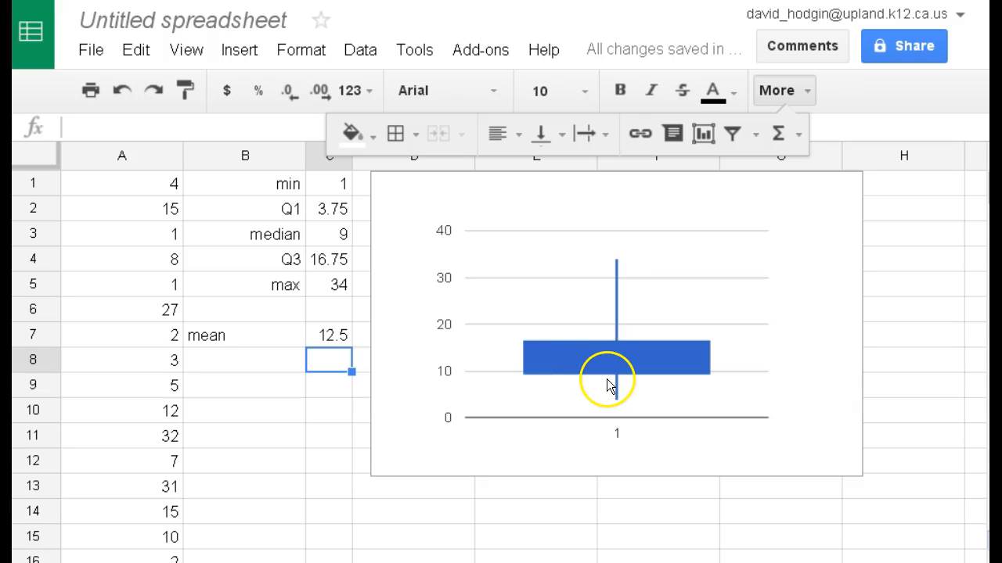
Step: Right-align the "mean" label in cell B7 to match the summary labels above it
{"action": "left_click", "coordinate": [329, 336]}
{"action": "left_click", "coordinate": [226, 337]}
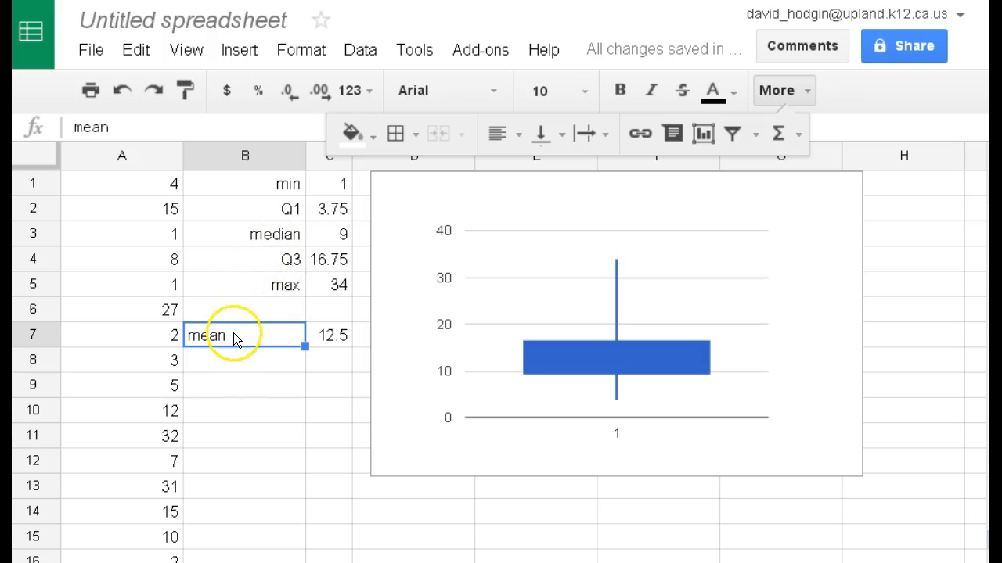
{"action": "left_click", "coordinate": [501, 135]}
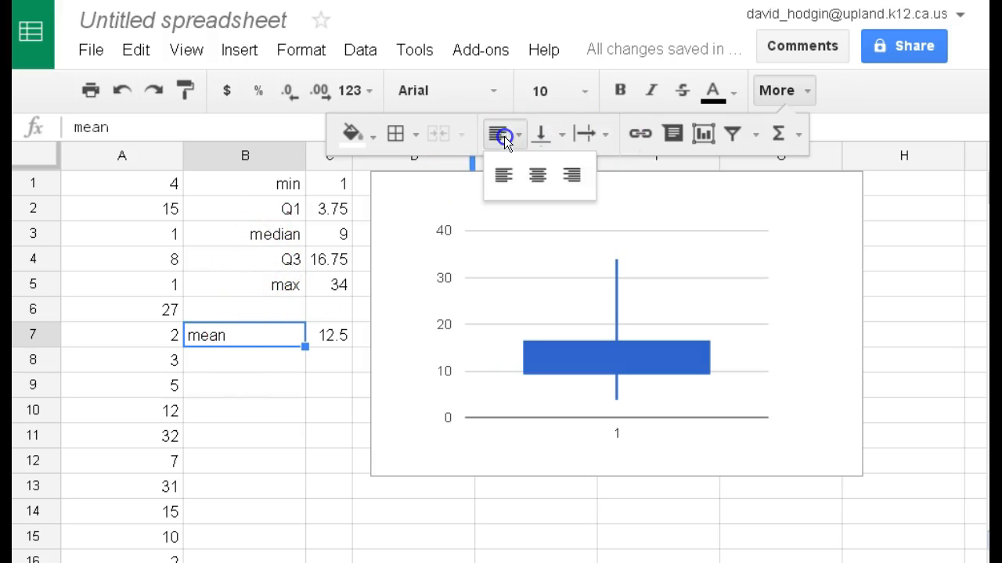
{"action": "left_click", "coordinate": [566, 182]}
{"action": "left_click", "coordinate": [287, 385]}
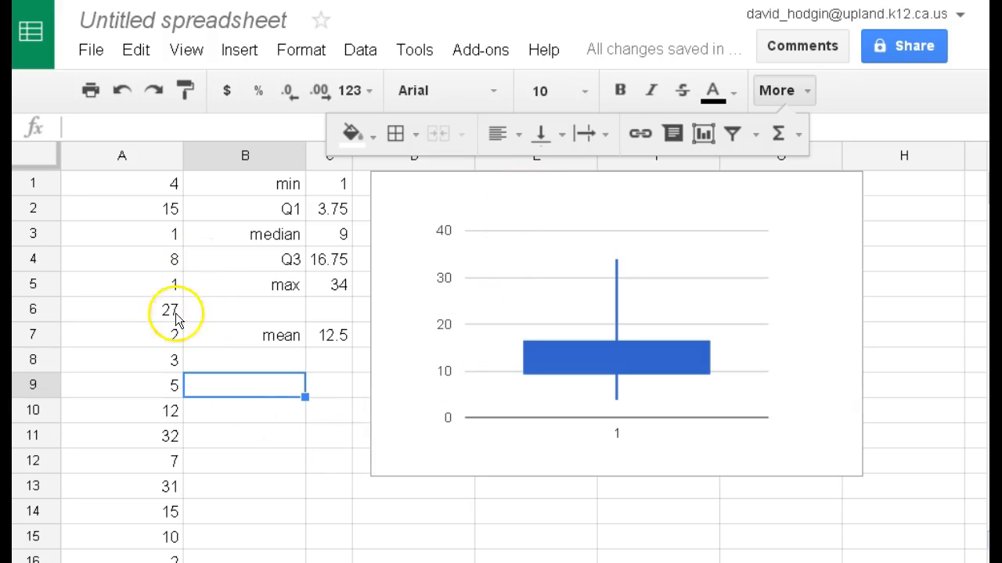
Step: Rename the untitled spreadsheet as "Box Plot"
{"action": "left_click", "coordinate": [165, 17]}
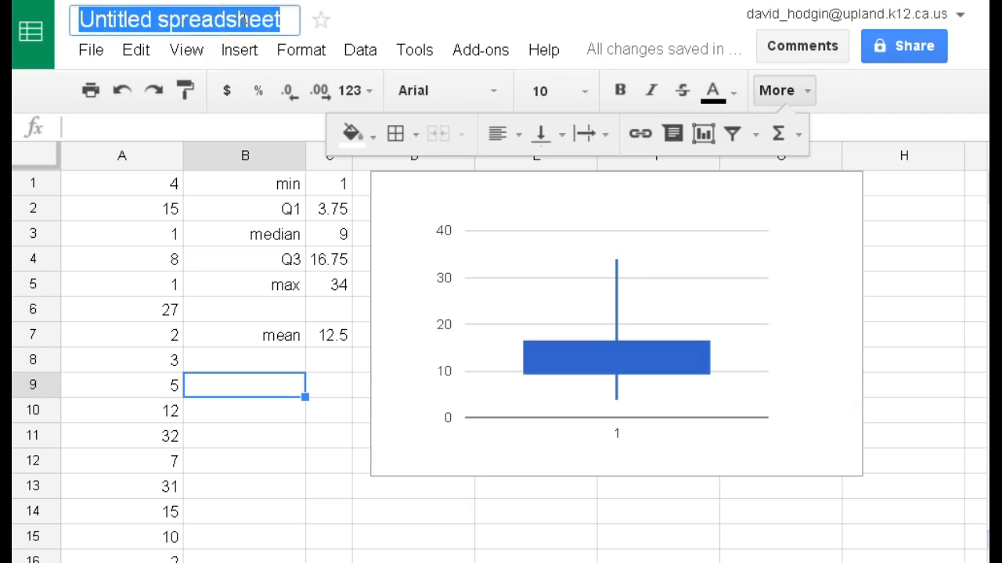
{"action": "key", "text": "Home"}
{"action": "type", "text": "b"}
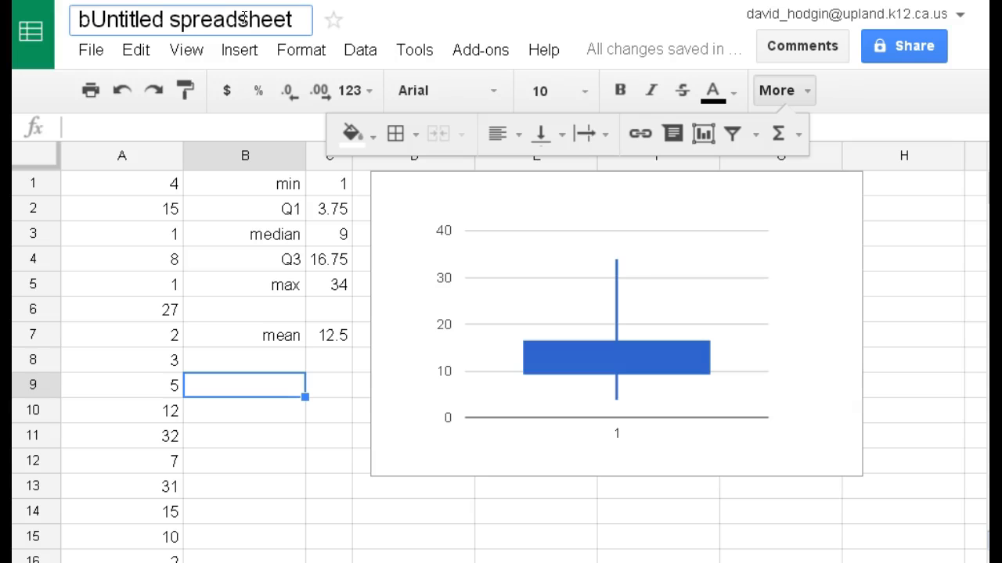
{"action": "key", "text": "BackSpace"}
{"action": "key", "text": "Delete"}
{"action": "key", "text": "Delete"}
{"action": "key", "text": "Delete"}
{"action": "key", "text": "Delete"}
{"action": "key", "text": "Delete"}
{"action": "key", "text": "Delete"}
{"action": "key", "text": "Delete"}
{"action": "key", "text": "Delete"}
{"action": "key", "text": "Delete"}
{"action": "key", "text": "Delete"}
{"action": "key", "text": "Delete"}
{"action": "key", "text": "Delete"}
{"action": "key", "text": "Delete"}
{"action": "key", "text": "Delete"}
{"action": "key", "text": "Delete"}
{"action": "key", "text": "Delete"}
{"action": "key", "text": "Delete"}
{"action": "key", "text": "Delete"}
{"action": "key", "text": "Delete"}
{"action": "key", "text": "Delete"}
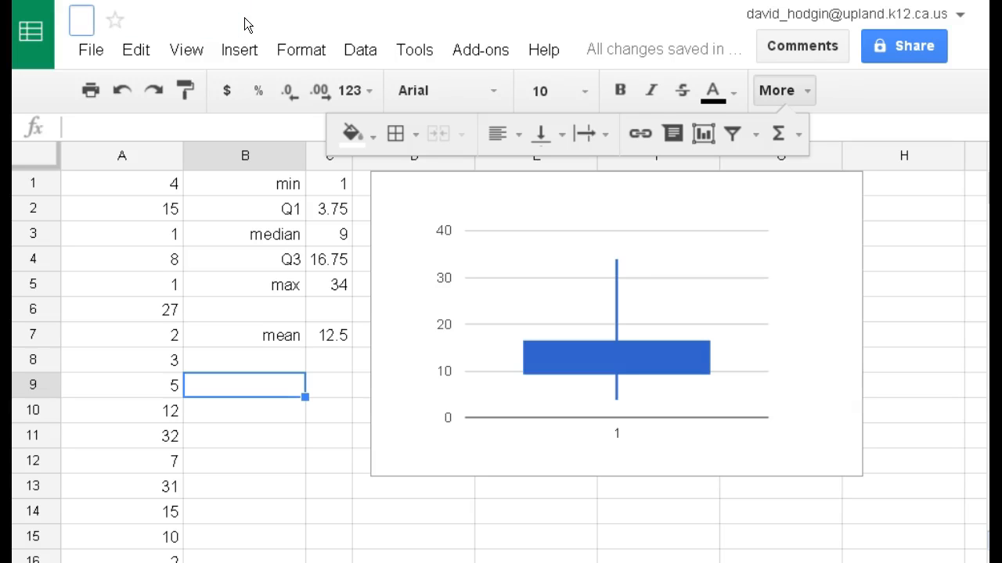
{"action": "type", "text": "Box Plot"}
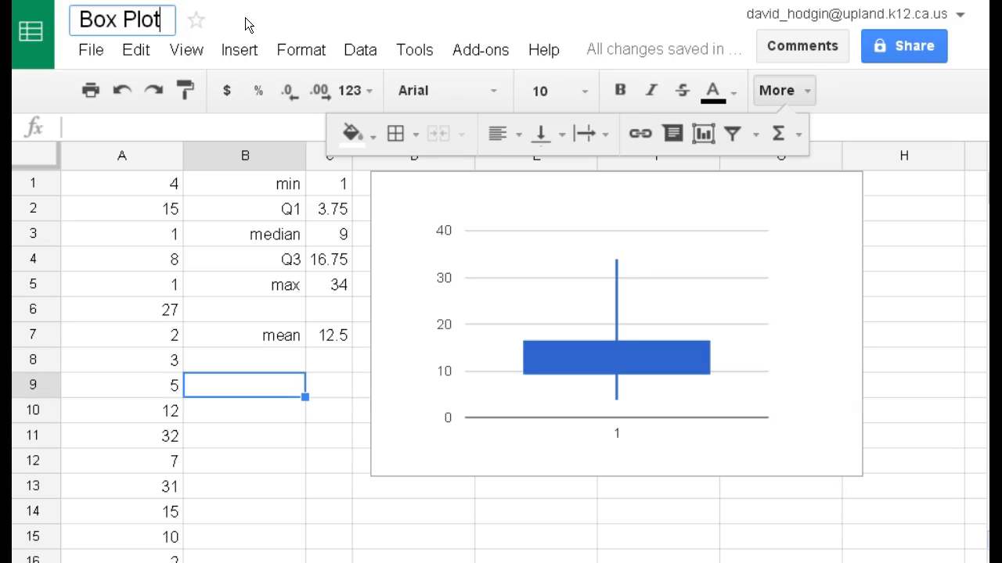
{"action": "left_click", "coordinate": [245, 18]}
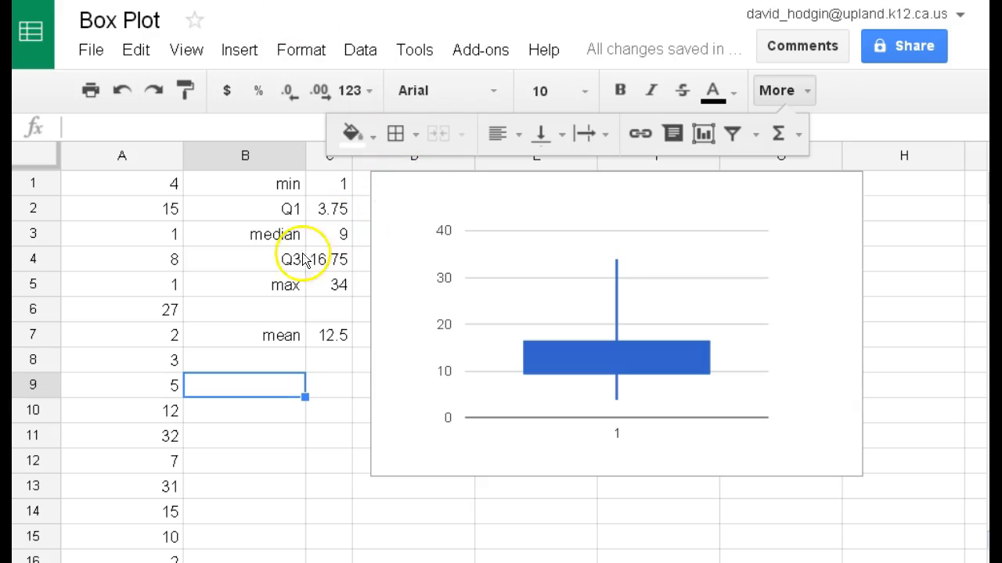
Step: Change the first data value in cell A1 to 2
{"action": "left_click", "coordinate": [125, 186]}
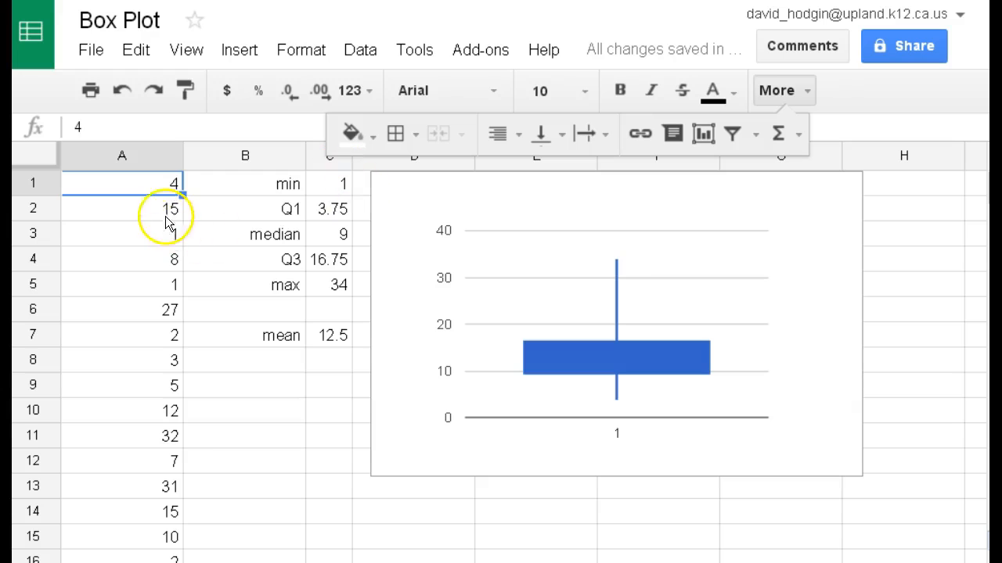
{"action": "left_click", "coordinate": [149, 201]}
{"action": "left_click", "coordinate": [148, 189]}
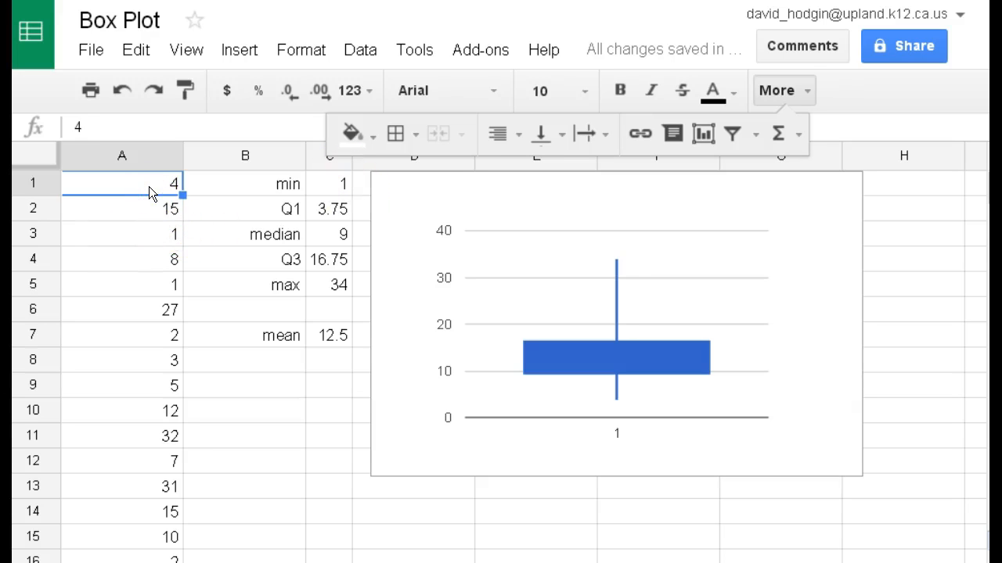
{"action": "type", "text": "2"}
{"action": "key", "text": "Return"}
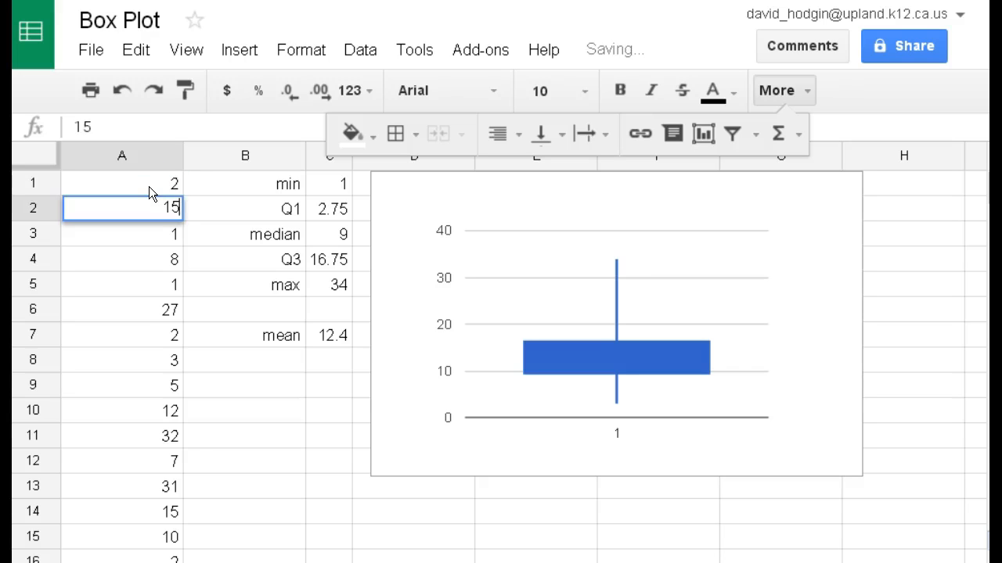
{"action": "type", "text": "30"}
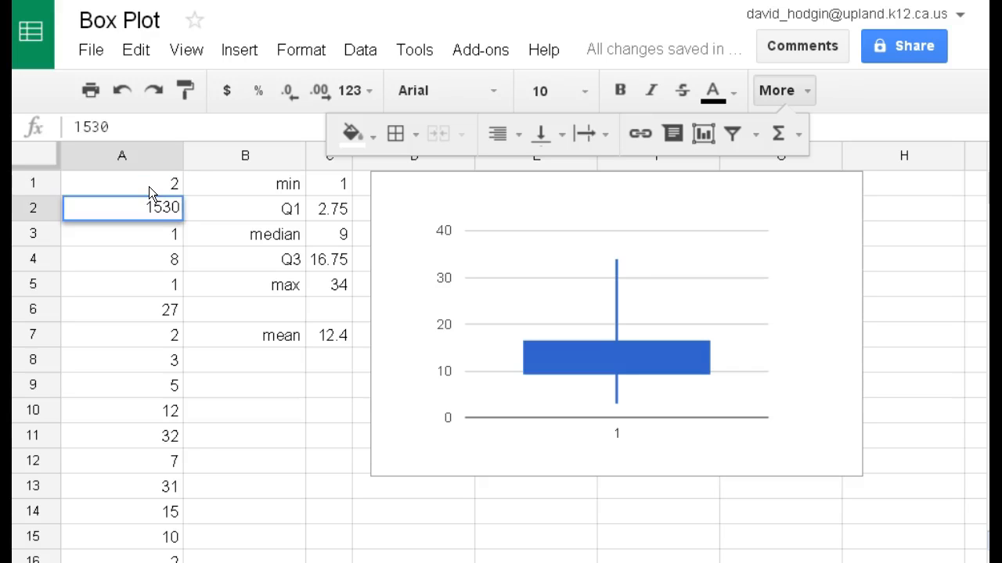
{"action": "key", "text": "BackSpace"}
{"action": "key", "text": "BackSpace"}
{"action": "key", "text": "Return"}
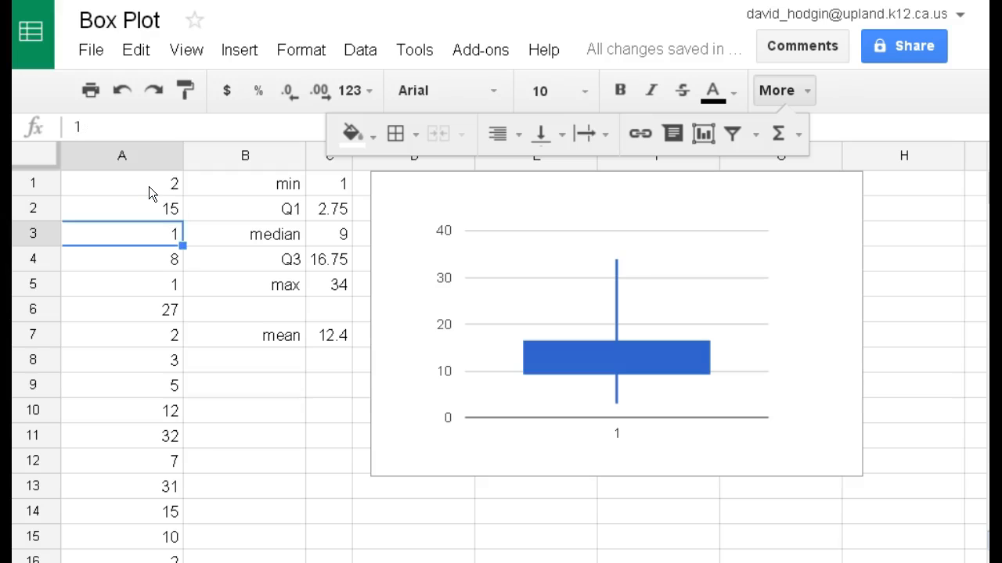
Step: Replace the data values in cells A3 through A6 with 30, 60, 50 and 50
{"action": "type", "text": "30"}
{"action": "key", "text": "Return"}
{"action": "type", "text": "60"}
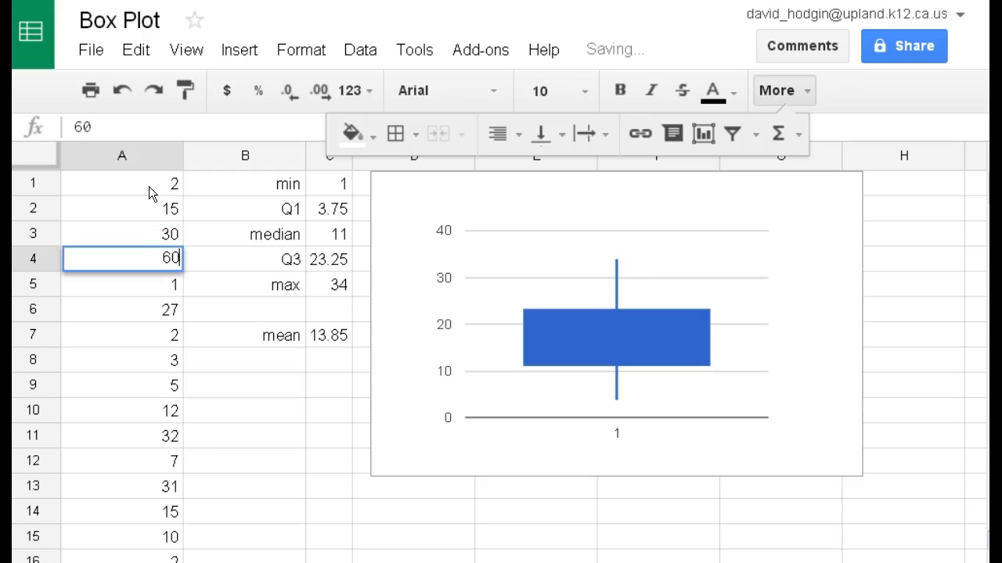
{"action": "key", "text": "Return"}
{"action": "type", "text": "50"}
{"action": "key", "text": "Return"}
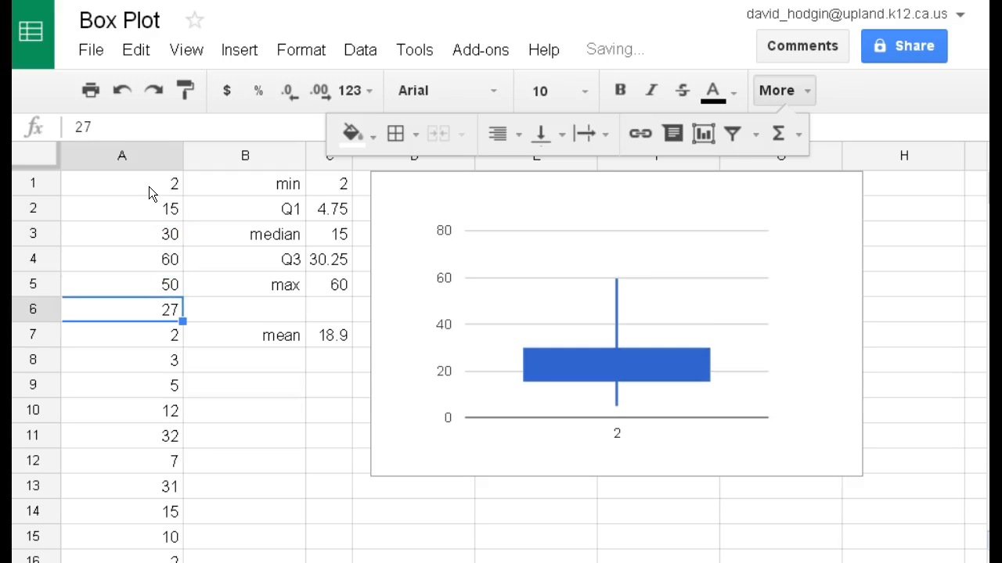
{"action": "type", "text": "50"}
{"action": "key", "text": "Return"}
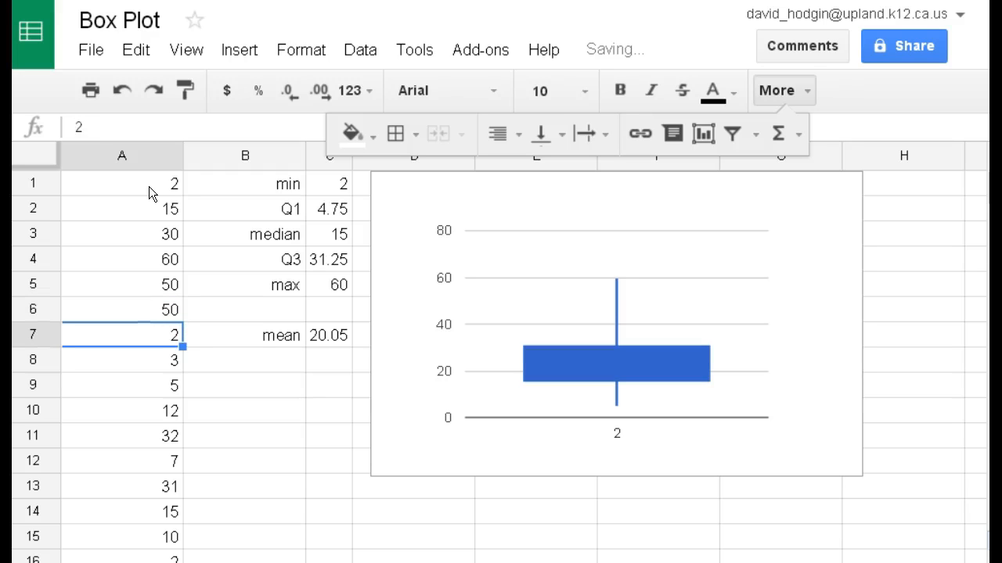
Step: Replace the data values in cells A7 through A9 with 80, 20 and 40
{"action": "type", "text": "80"}
{"action": "key", "text": "Return"}
{"action": "type", "text": "20"}
{"action": "key", "text": "Return"}
{"action": "type", "text": "40"}
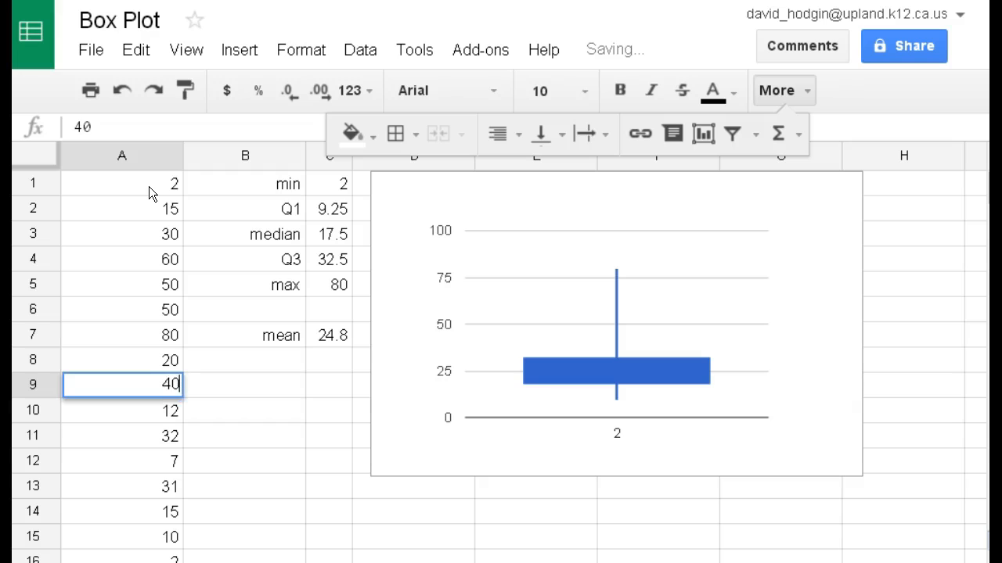
{"action": "key", "text": "Return"}
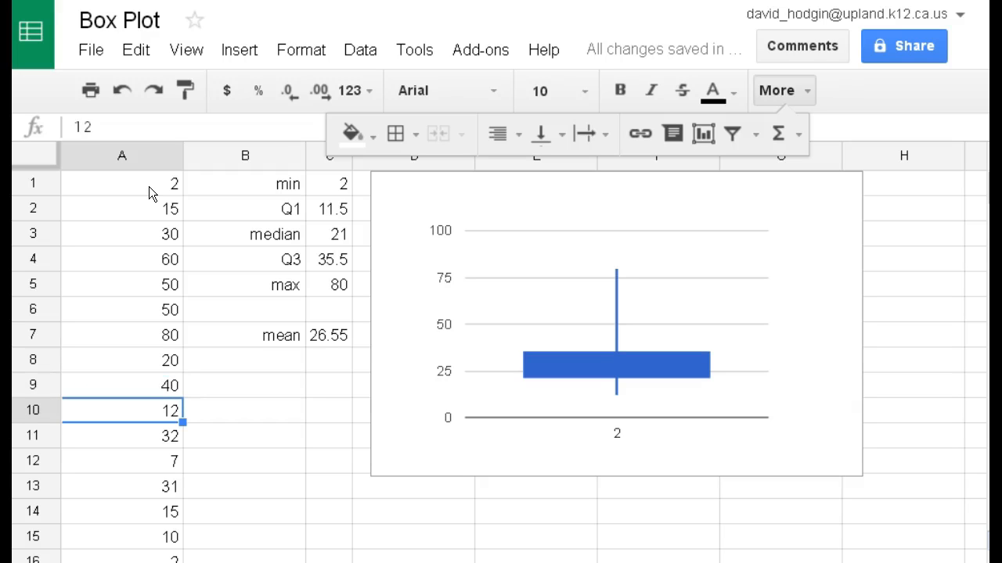
Step: Replace the data values in cells A10 through A13 with 30, 20, 8 and 8
{"action": "type", "text": "30"}
{"action": "key", "text": "Return"}
{"action": "type", "text": "20"}
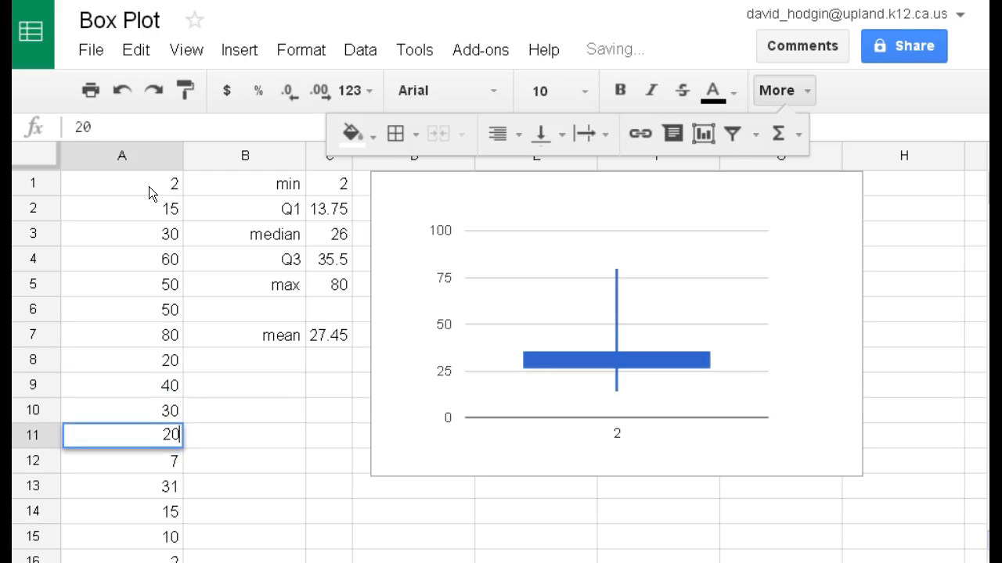
{"action": "key", "text": "Return"}
{"action": "type", "text": "8"}
{"action": "key", "text": "Return"}
{"action": "type", "text": "8"}
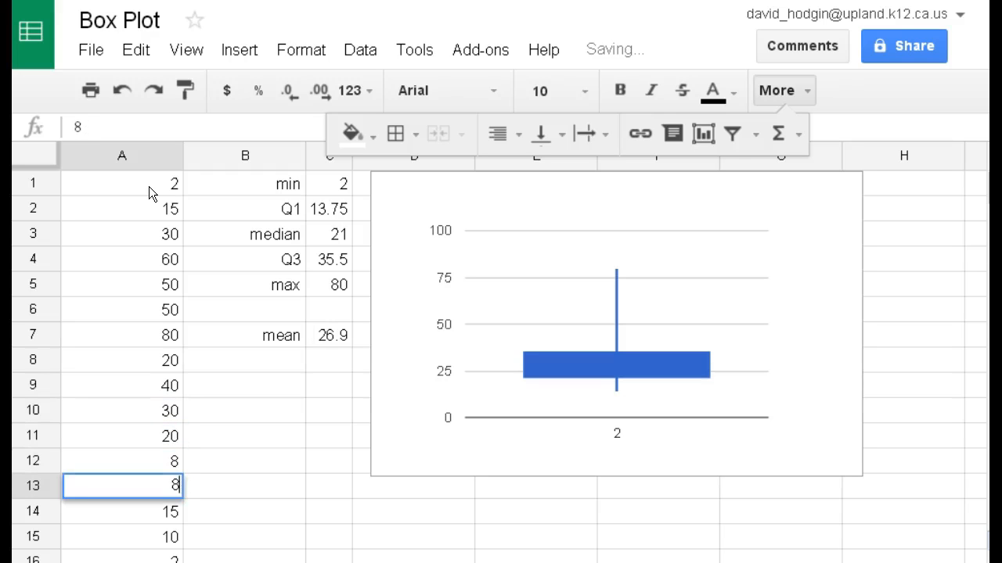
{"action": "key", "text": "Return"}
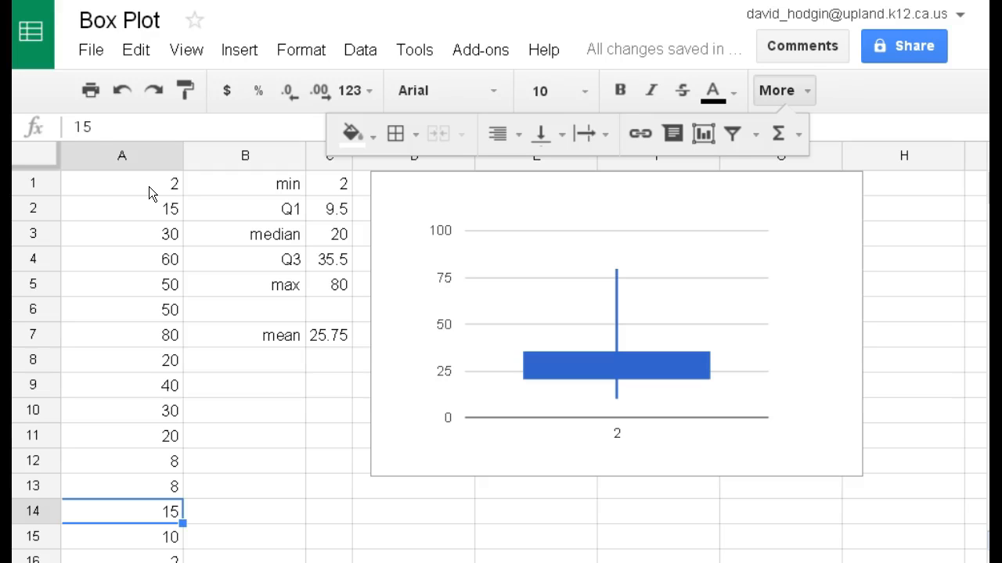
Step: Review the edited data values back up to A1 and select the five-number summary in B1:C5
{"action": "key", "text": "Up"}
{"action": "key", "text": "Up"}
{"action": "key", "text": "Up"}
{"action": "key", "text": "Up"}
{"action": "key", "text": "Up"}
{"action": "key", "text": "Up"}
{"action": "key", "text": "Up"}
{"action": "key", "text": "Up"}
{"action": "key", "text": "Up"}
{"action": "key", "text": "Up"}
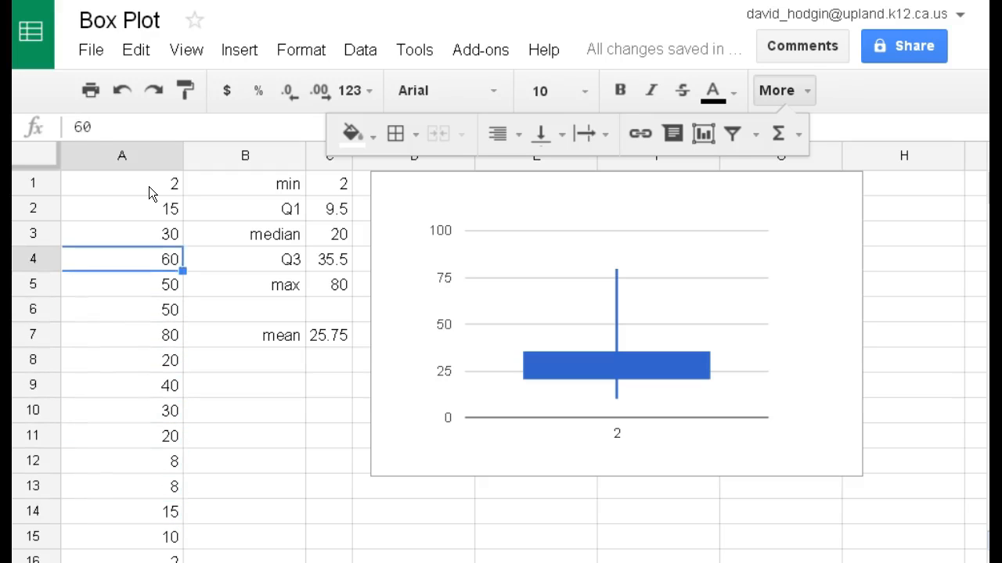
{"action": "key", "text": "Up"}
{"action": "key", "text": "Up"}
{"action": "key", "text": "Up"}
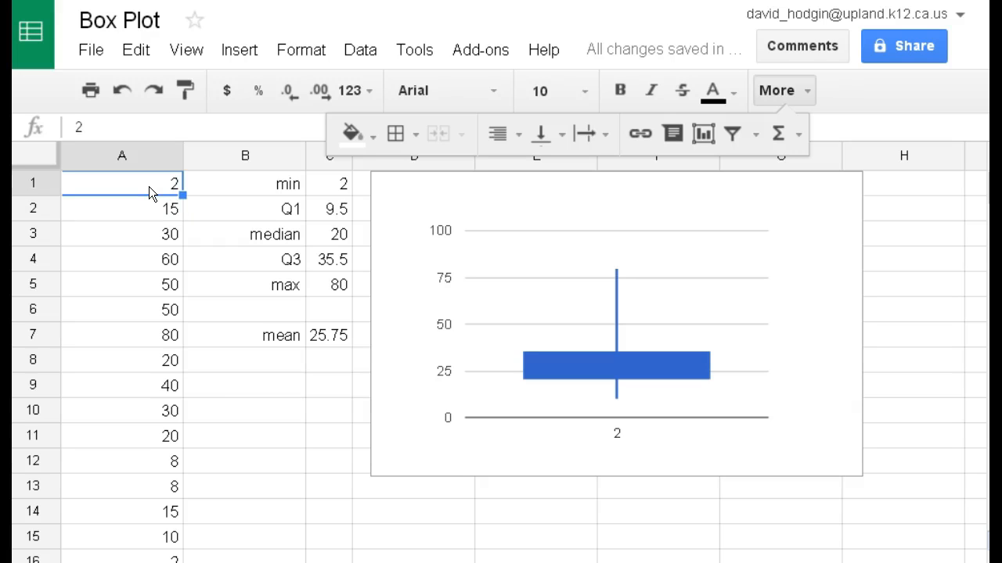
{"action": "key", "text": "Down"}
{"action": "key", "text": "Down"}
{"action": "key", "text": "Down"}
{"action": "key", "text": "Down"}
{"action": "key", "text": "Down"}
{"action": "key", "text": "Down"}
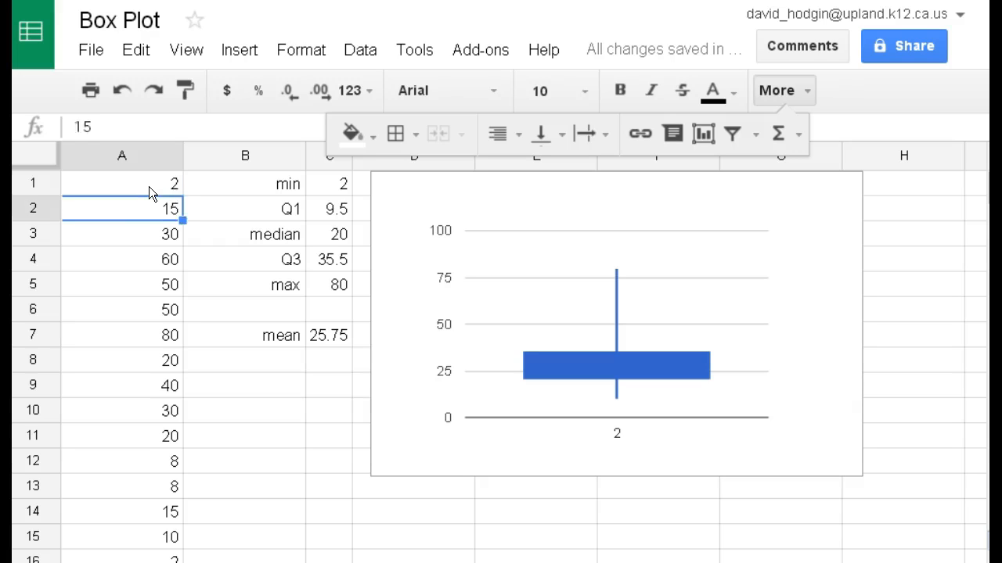
{"action": "key", "text": "Up"}
{"action": "key", "text": "Up"}
{"action": "key", "text": "Up"}
{"action": "key", "text": "Up"}
{"action": "key", "text": "Up"}
{"action": "key", "text": "Up"}
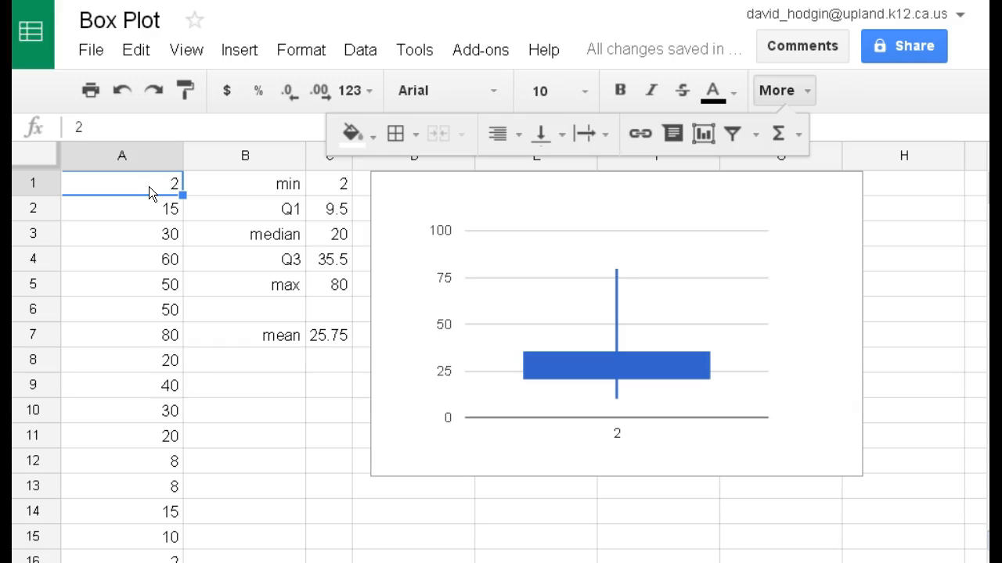
{"action": "left_click_drag", "start_coordinate": [269, 188], "coordinate": [337, 291]}
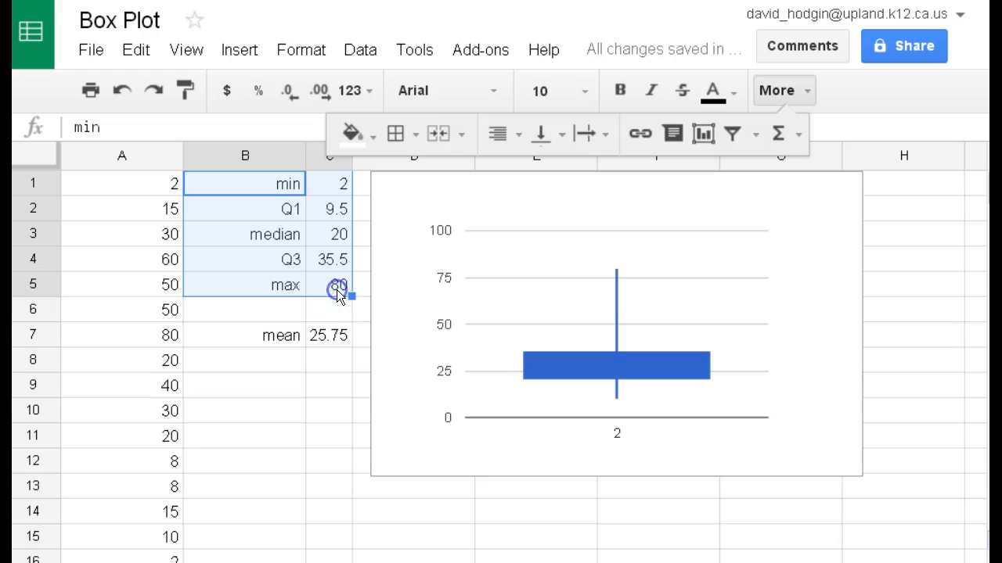